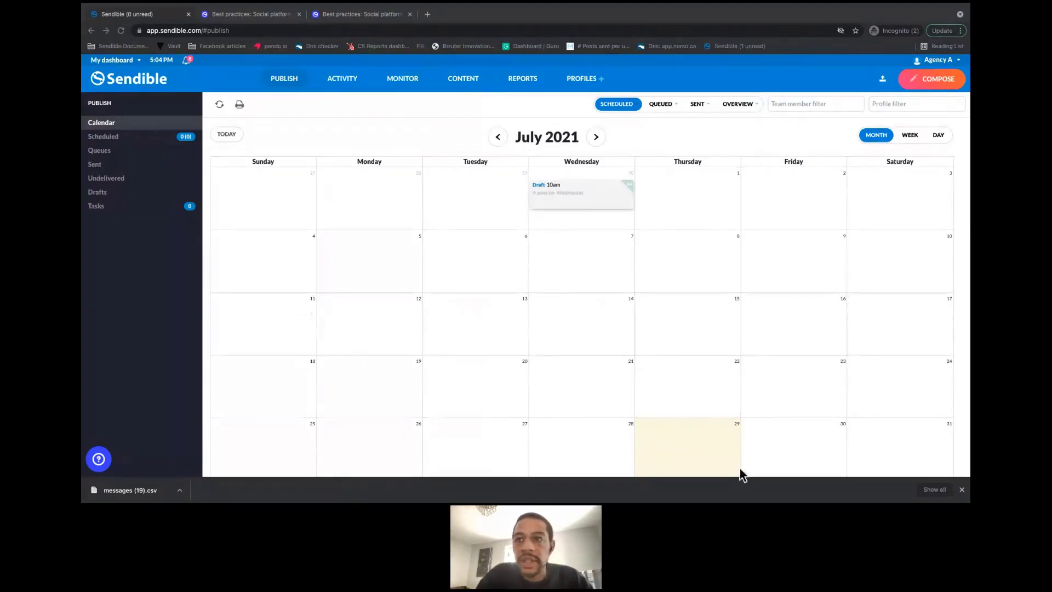
- Dismiss the downloads bar and open the Helpdesk from the resource centre
click(961, 490)
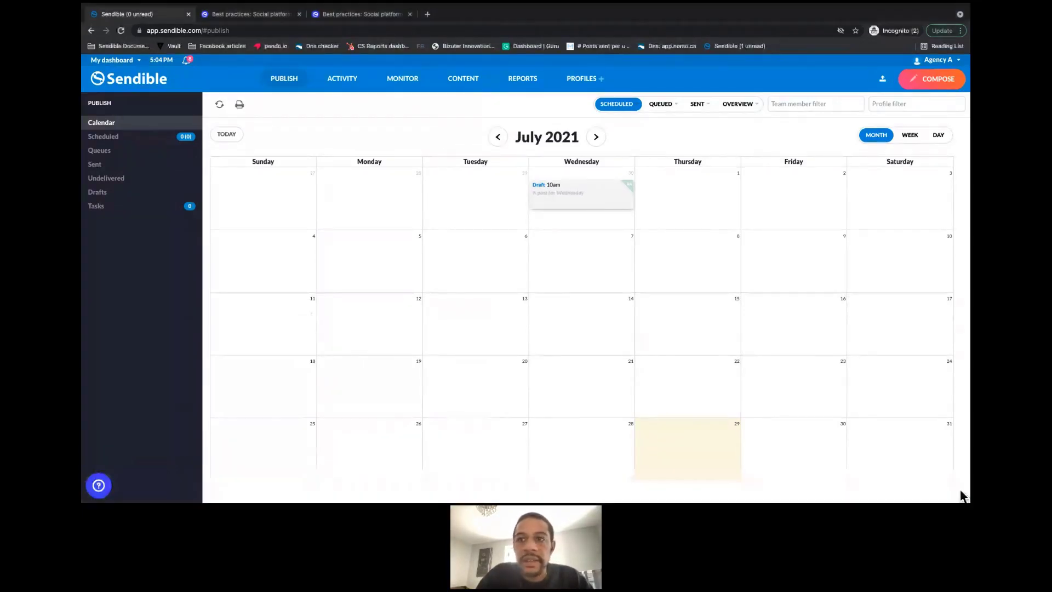
click(107, 485)
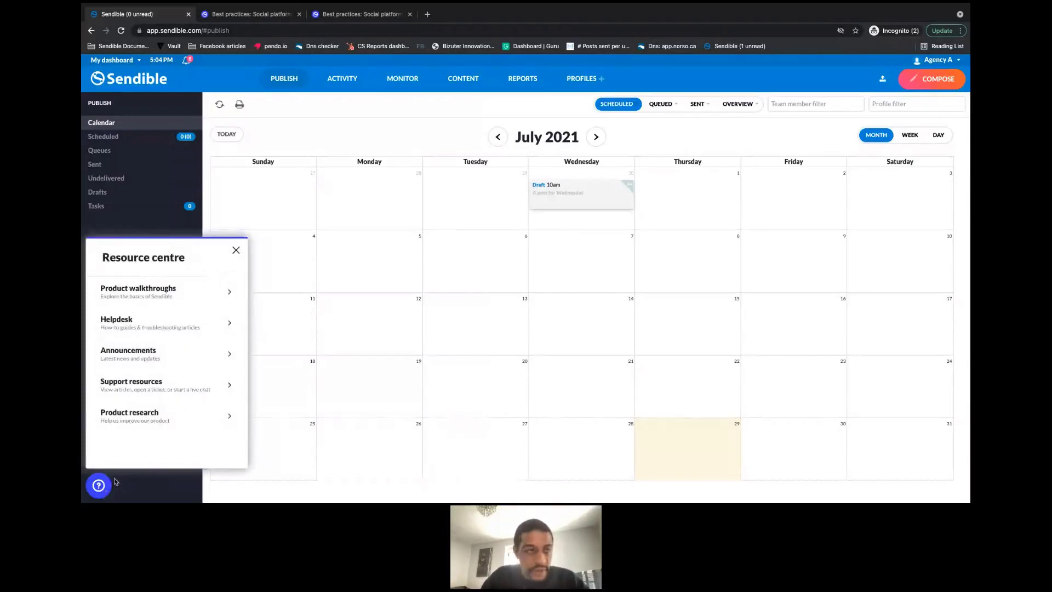
click(139, 327)
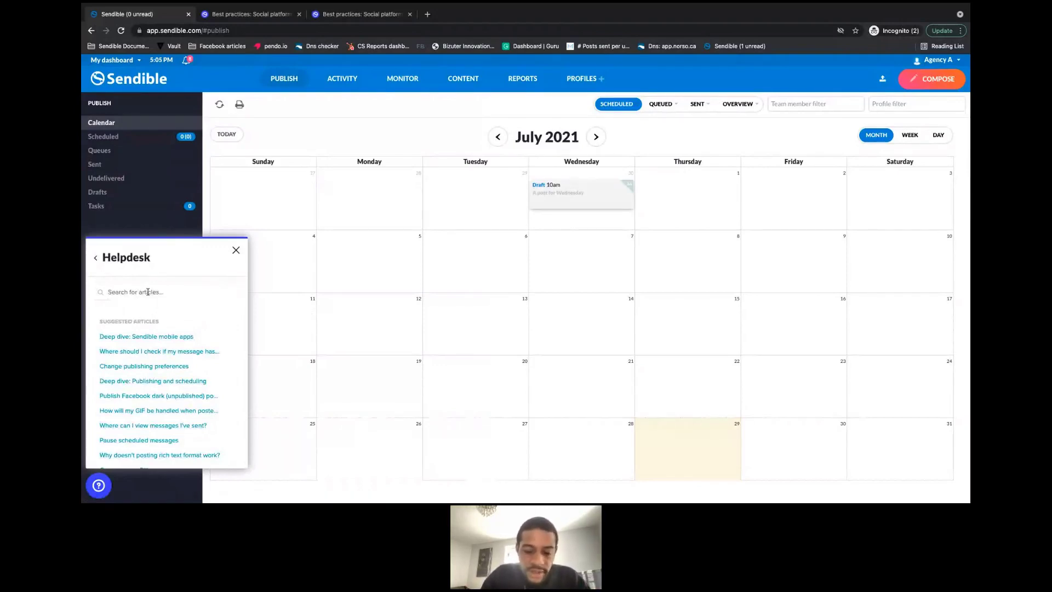
- Search Helpdesk articles for 'image guide', then replace the query with 'guidelines'
click(148, 292)
text(image)
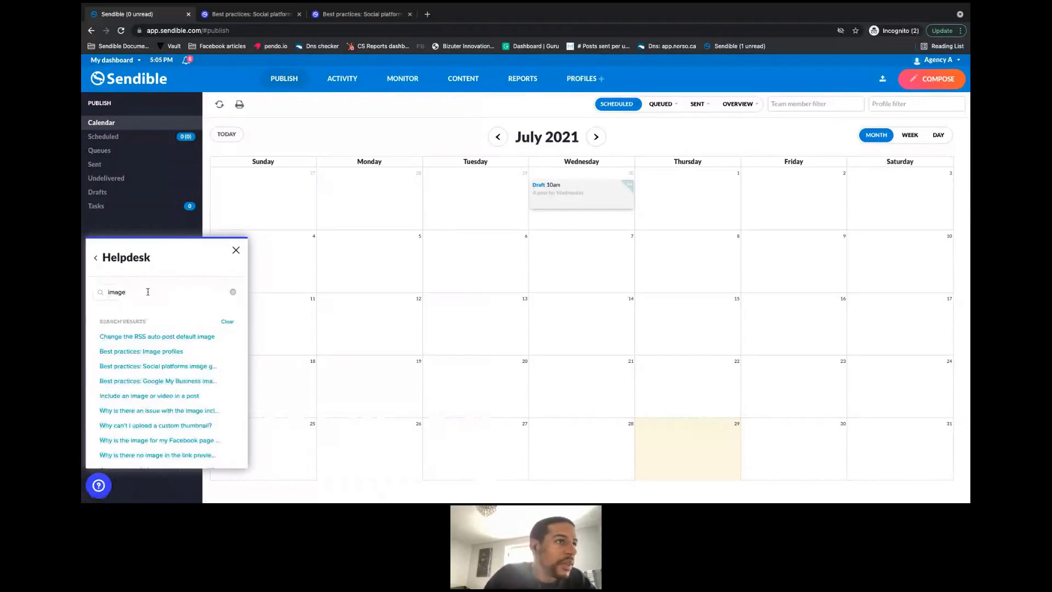
text( guide)
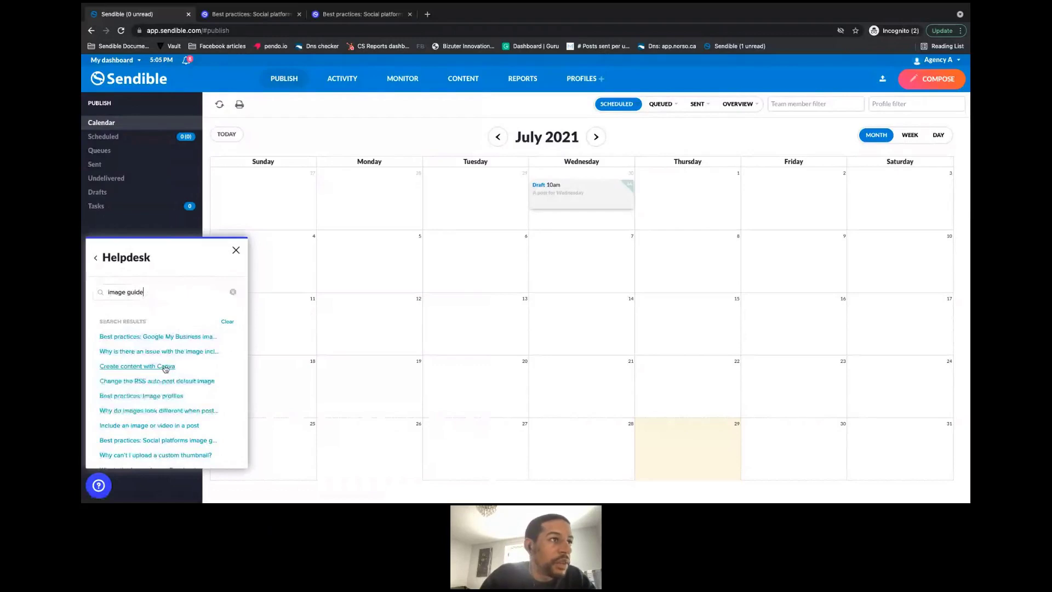
scroll(164, 367, down, 1)
scroll(151, 357, up, 1)
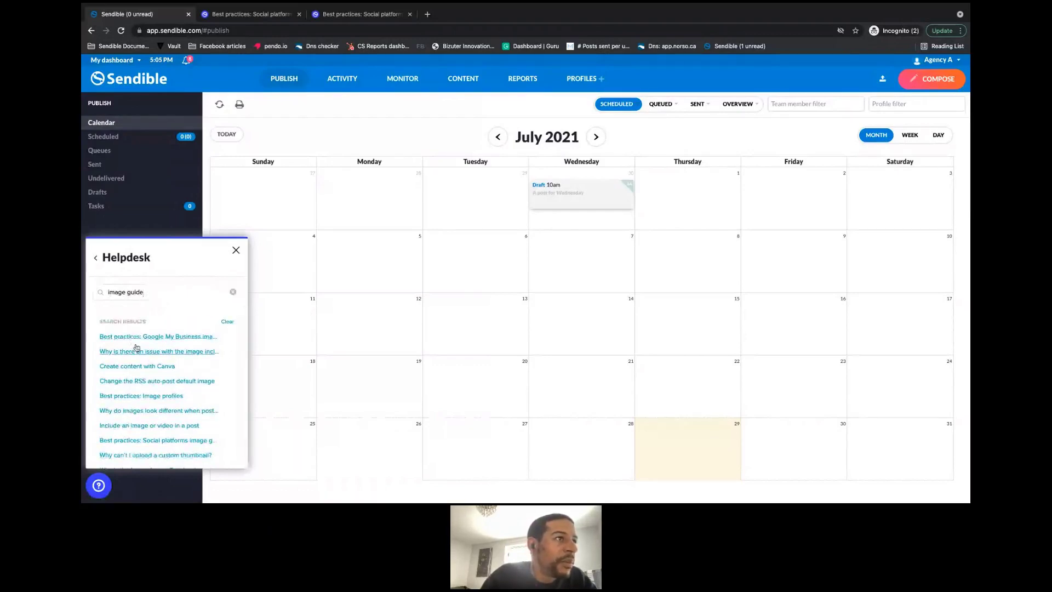
triple_click(138, 294)
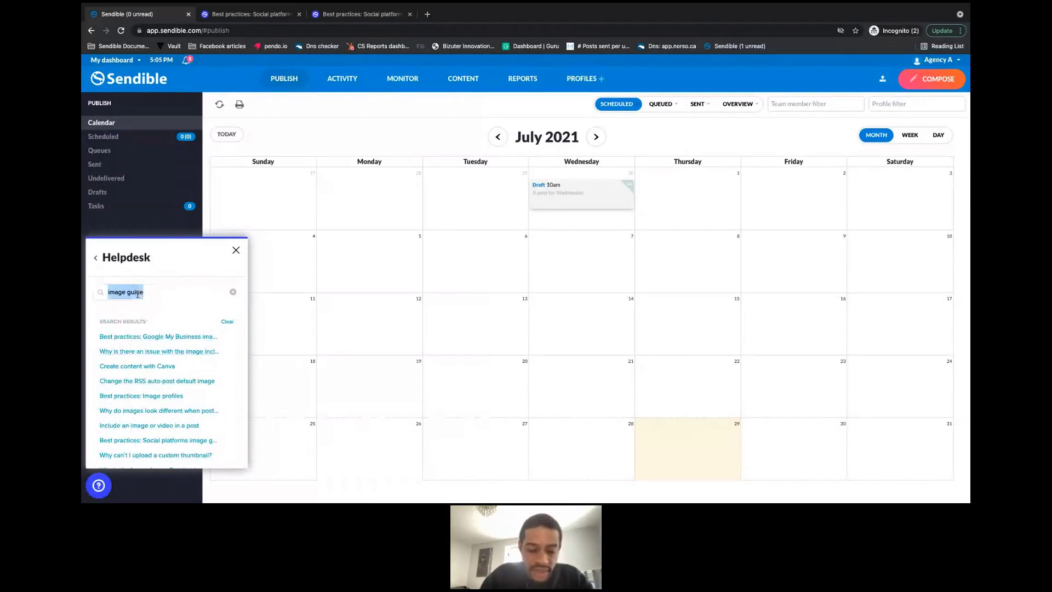
text(guidelines)
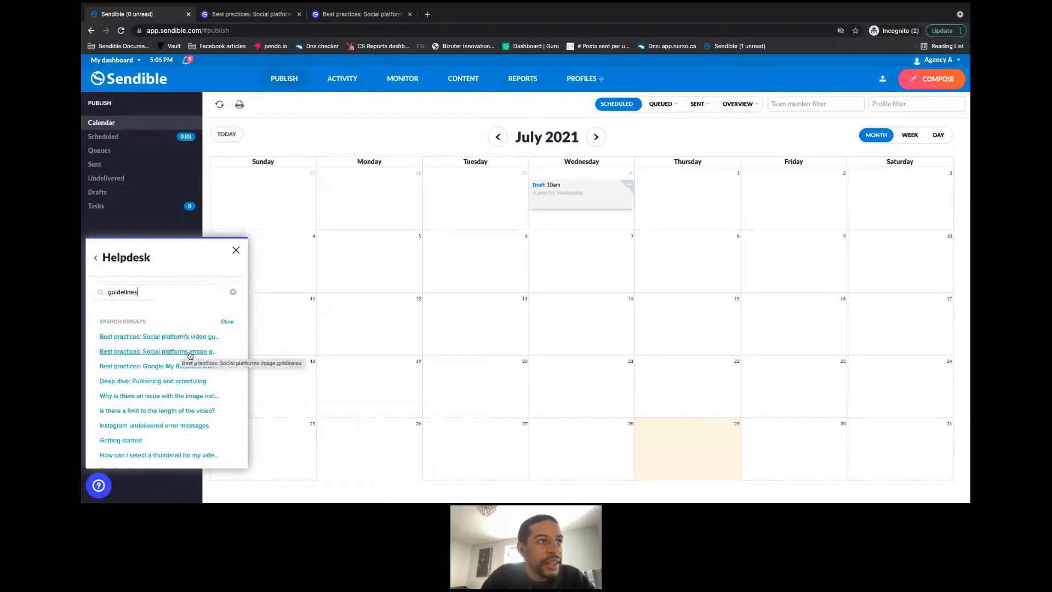
- Read the 'Best practices: Social platforms image guidelines' article, then view it as a full page
click(189, 354)
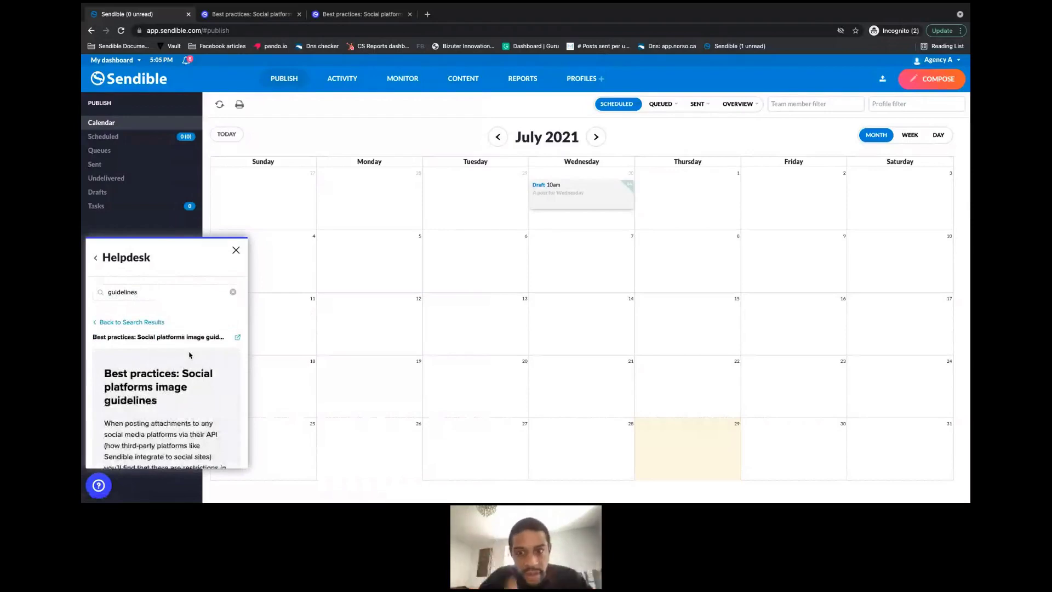
scroll(192, 355, down, 2)
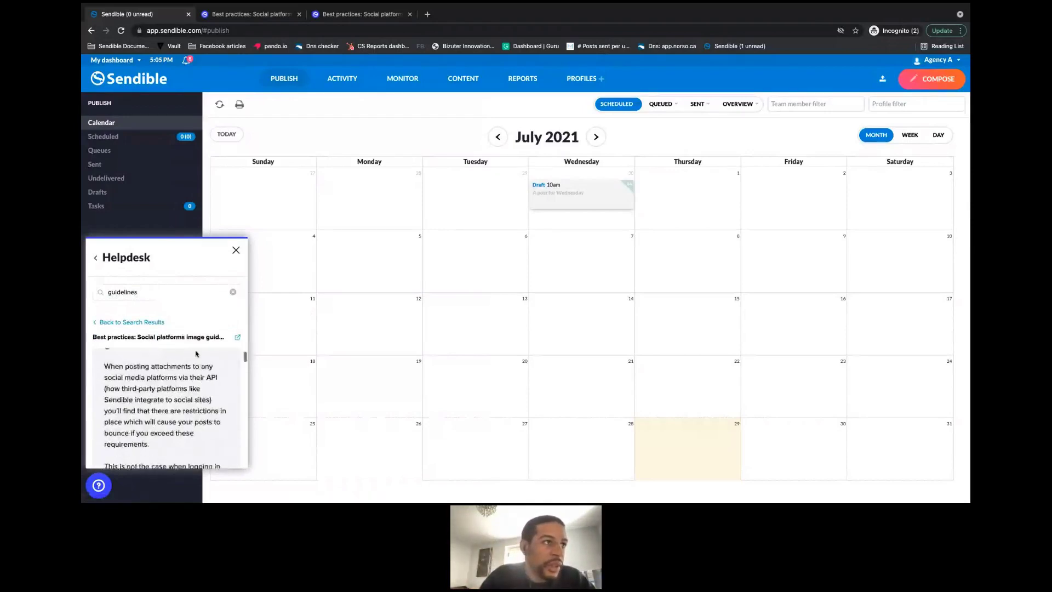
scroll(196, 384, down, 6)
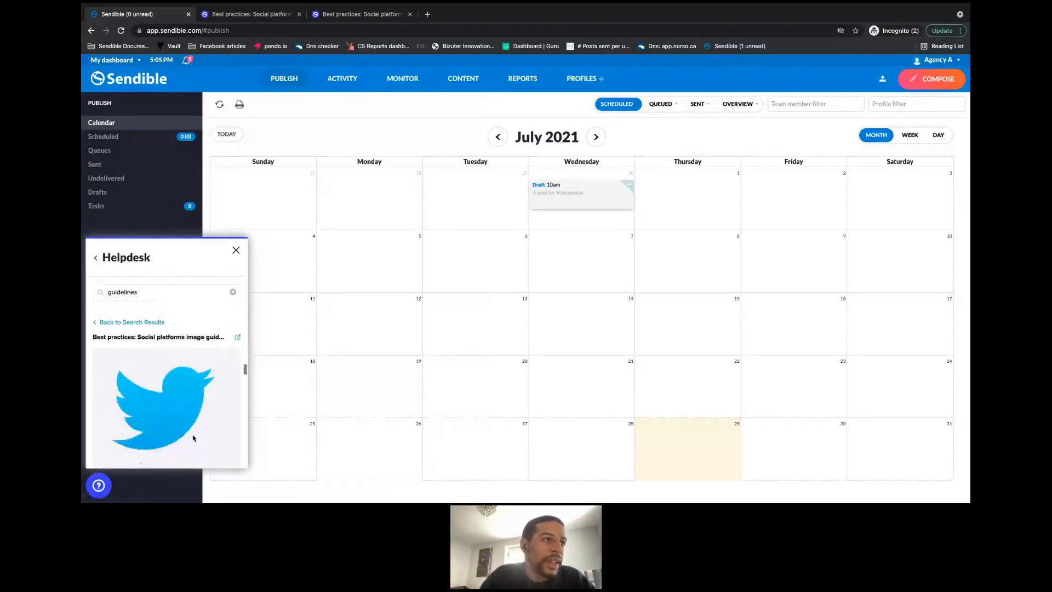
scroll(193, 437, down, 4)
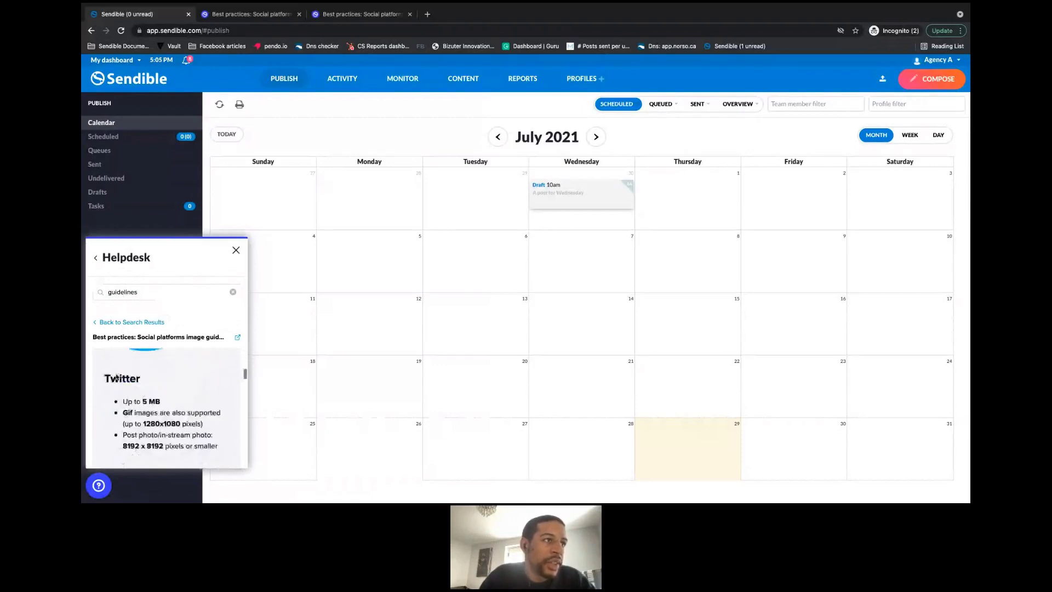
scroll(127, 372, down, 1)
scroll(128, 373, up, 2)
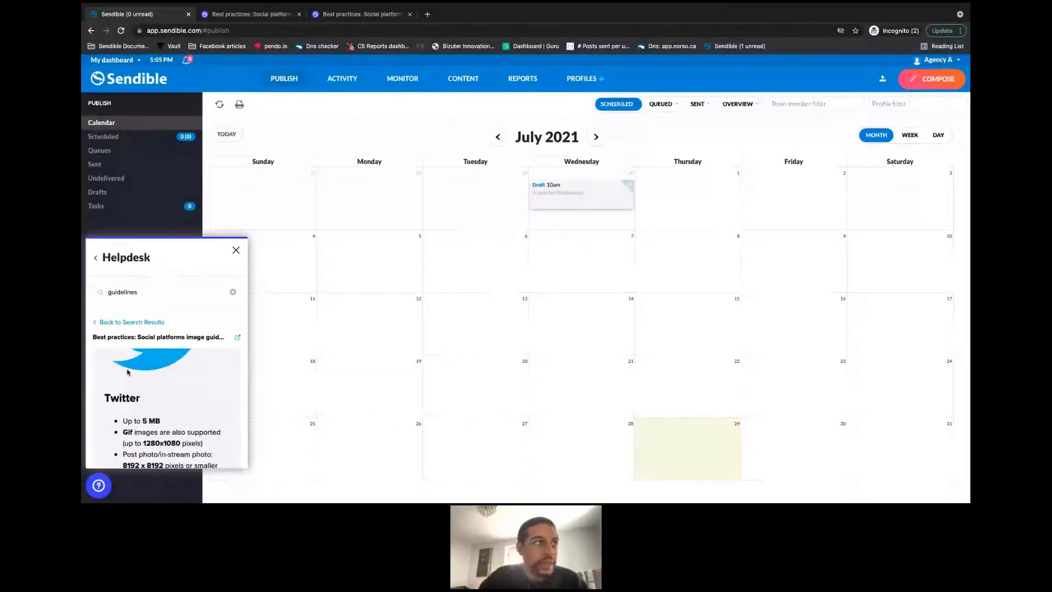
scroll(127, 372, down, 5)
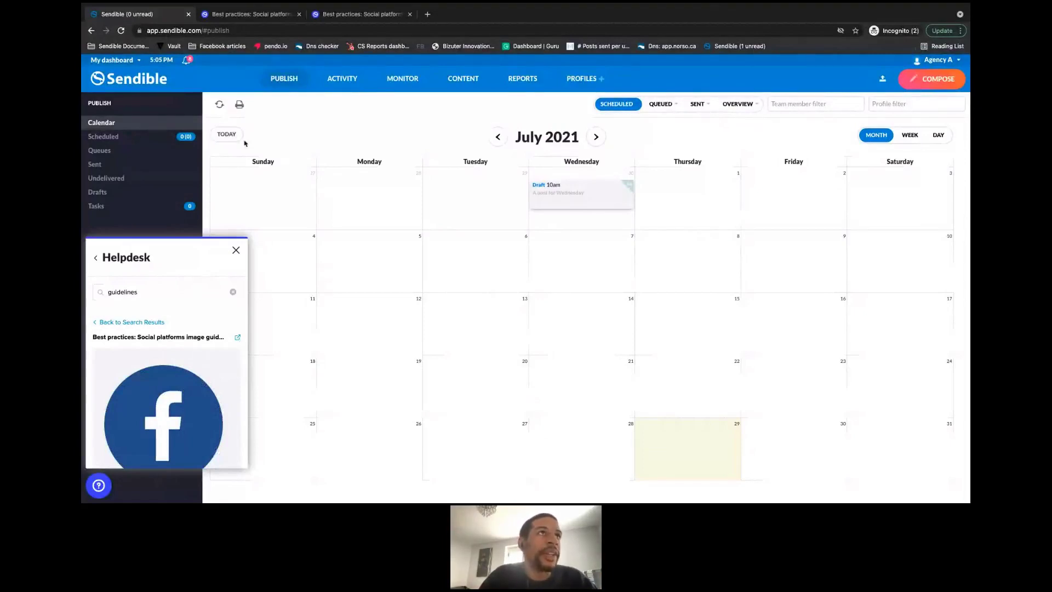
click(252, 20)
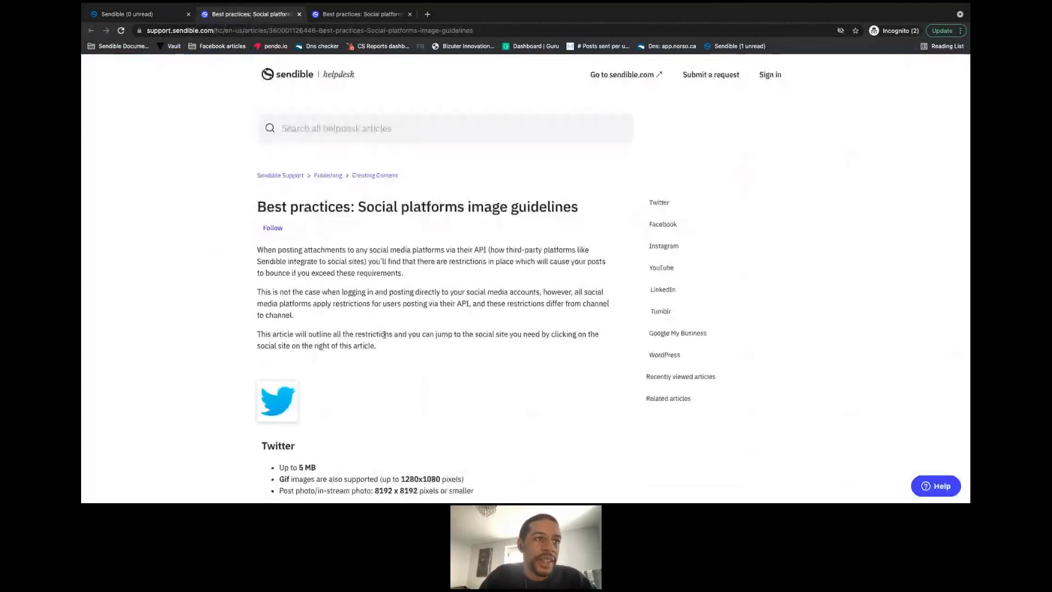
- Scroll through the image guidelines article to review each platform's image limits
scroll(385, 335, down, 1)
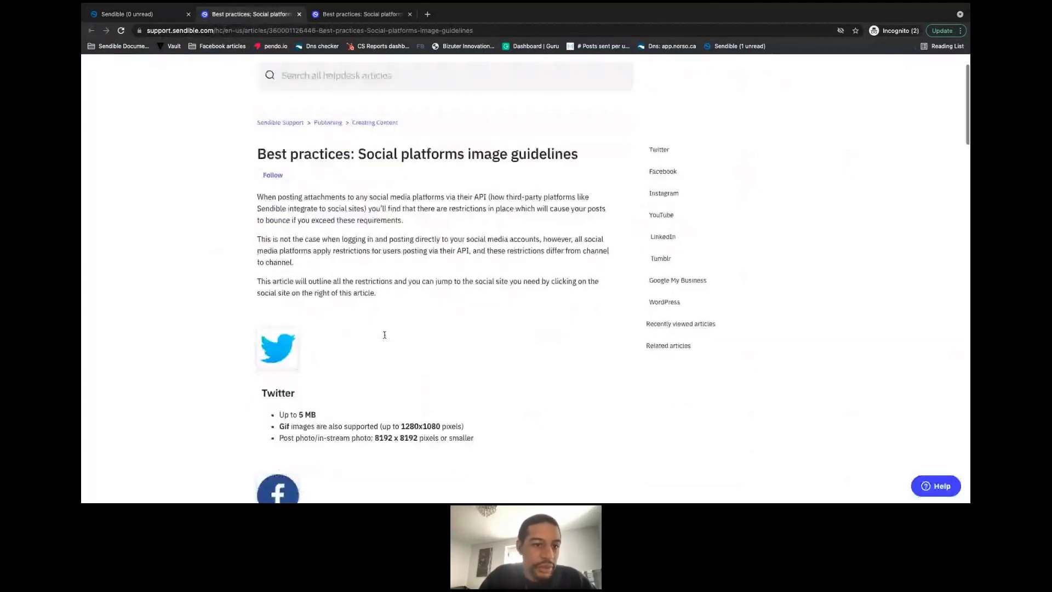
scroll(385, 335, up, 1)
scroll(337, 285, down, 1)
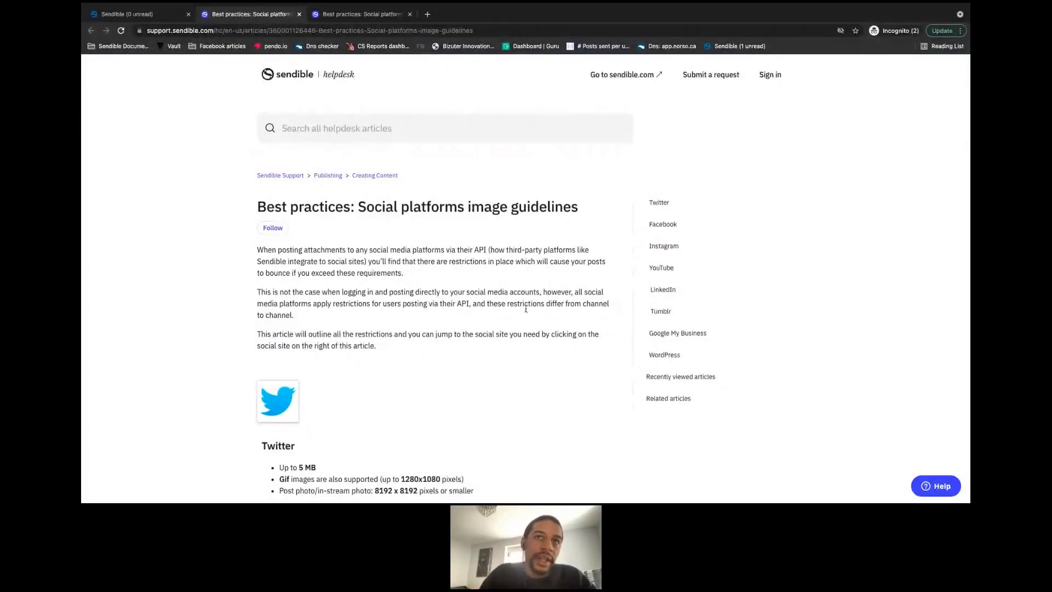
scroll(523, 315, down, 1)
scroll(523, 316, down, 1)
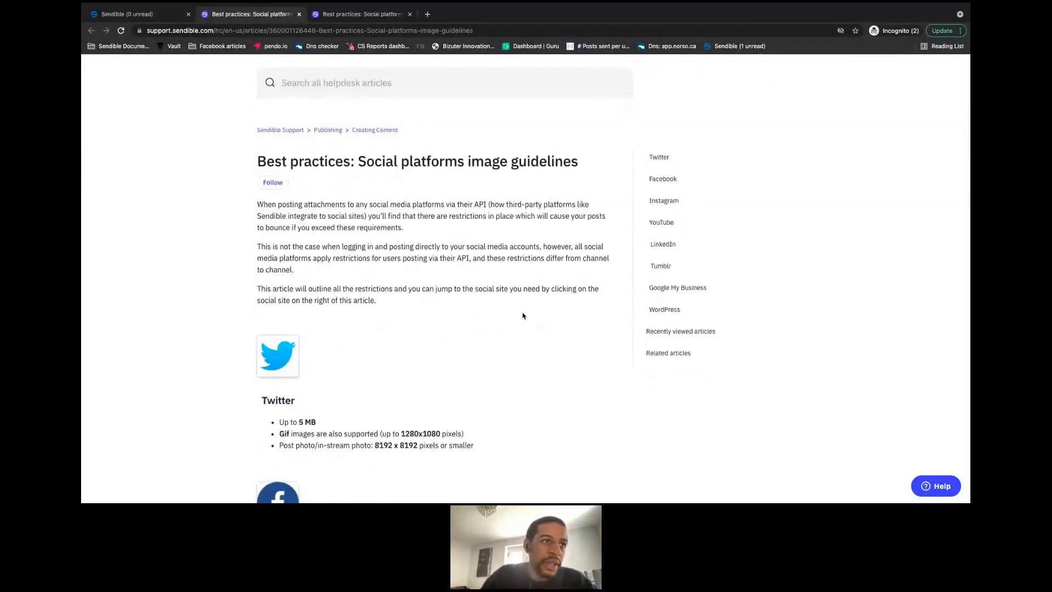
scroll(523, 316, down, 1)
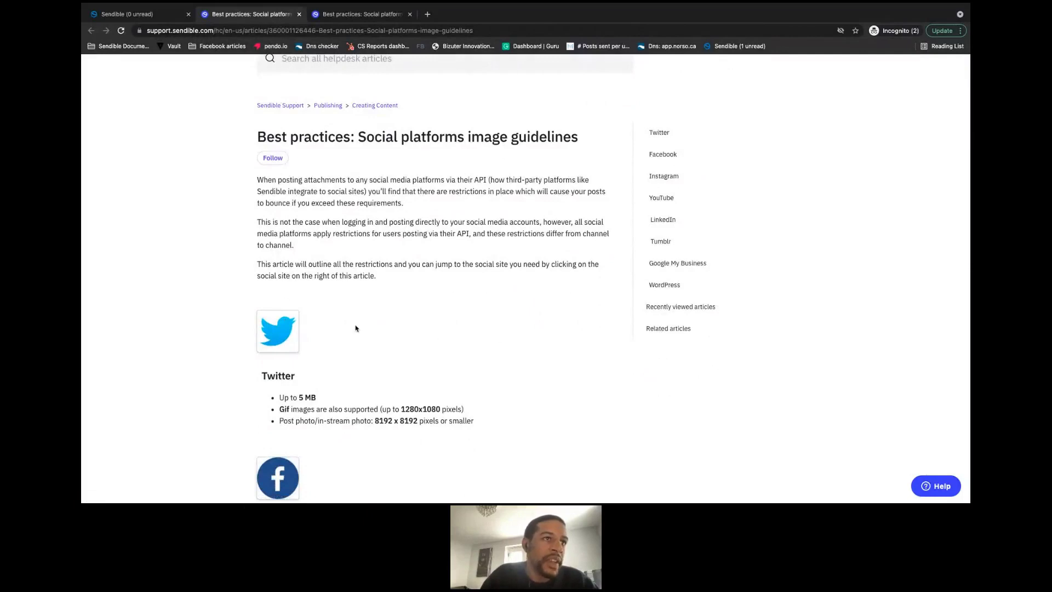
scroll(353, 324, down, 4)
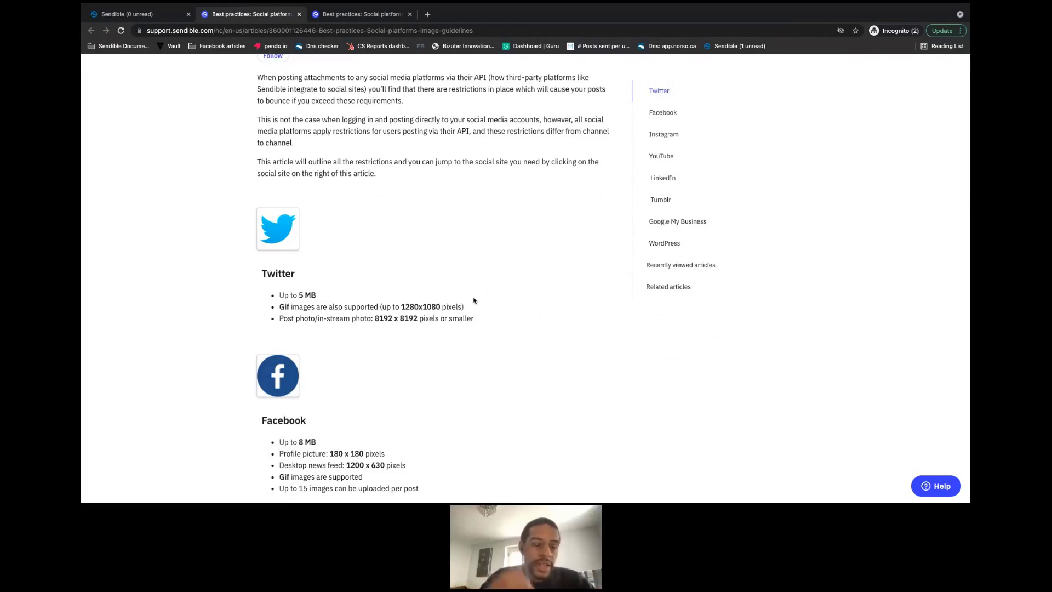
scroll(475, 300, down, 3)
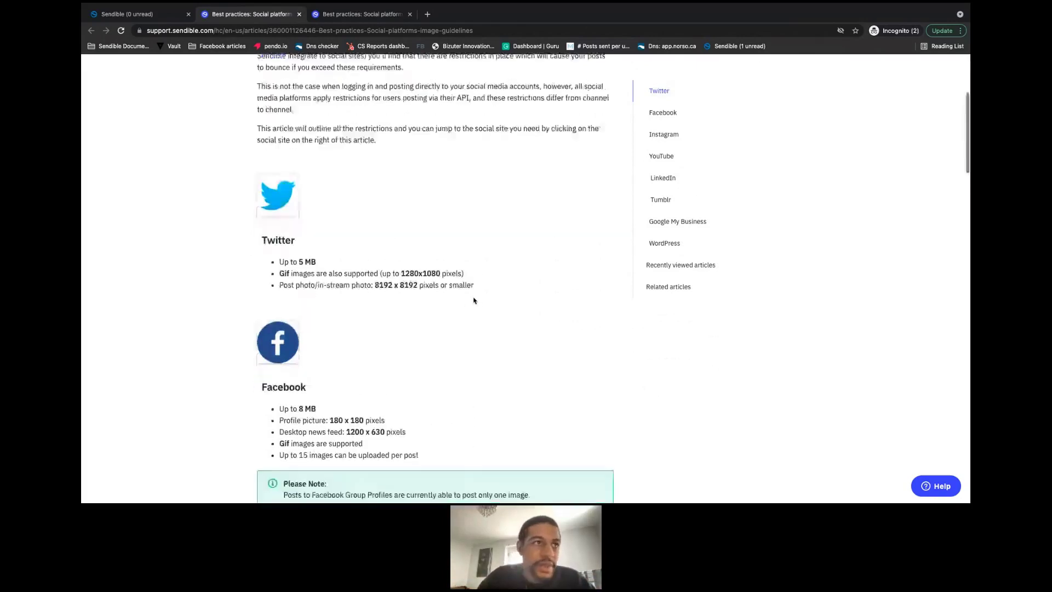
scroll(426, 354, down, 8)
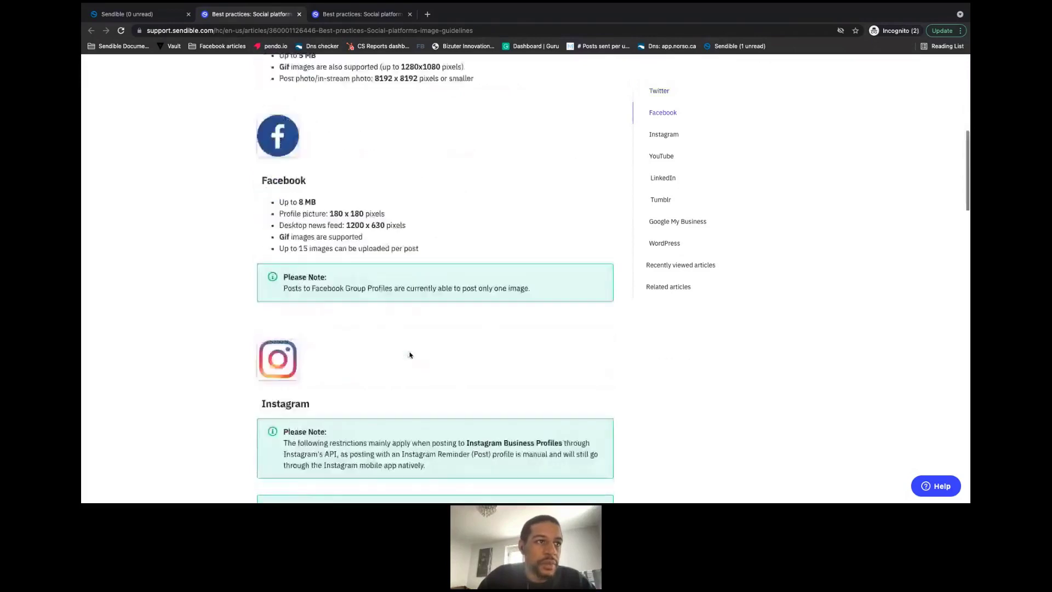
scroll(409, 352, down, 3)
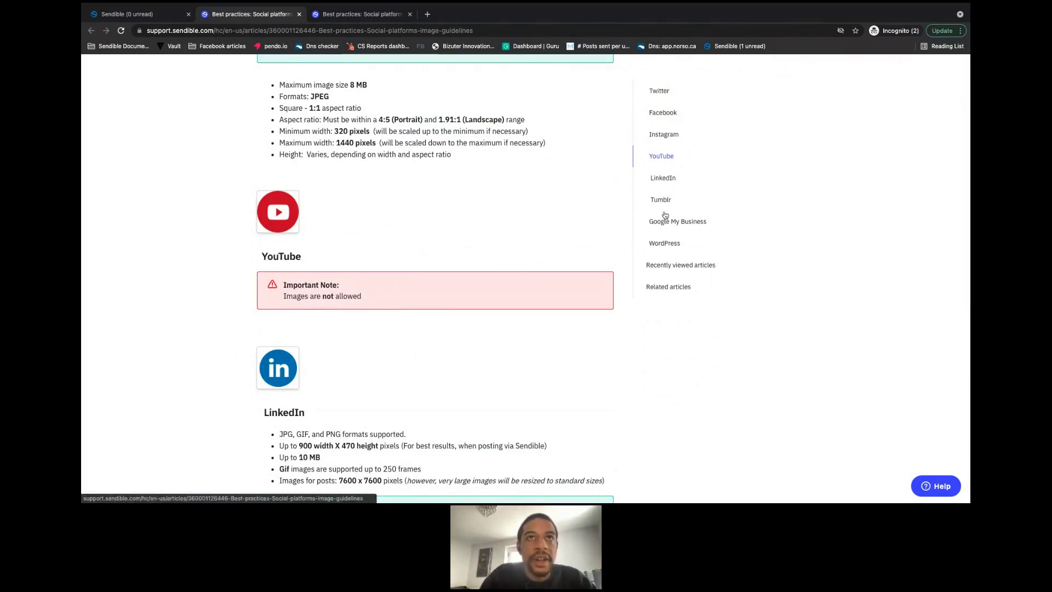
- Jump to the LinkedIn, Tumblr, Google My Business and Facebook sections, then go to the video guidelines article
click(670, 179)
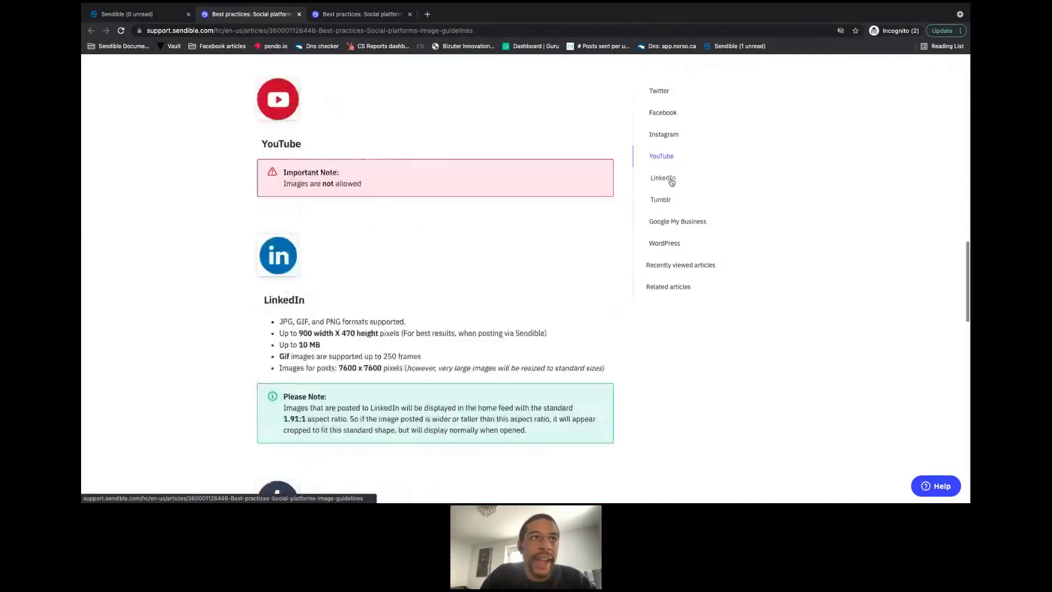
click(662, 202)
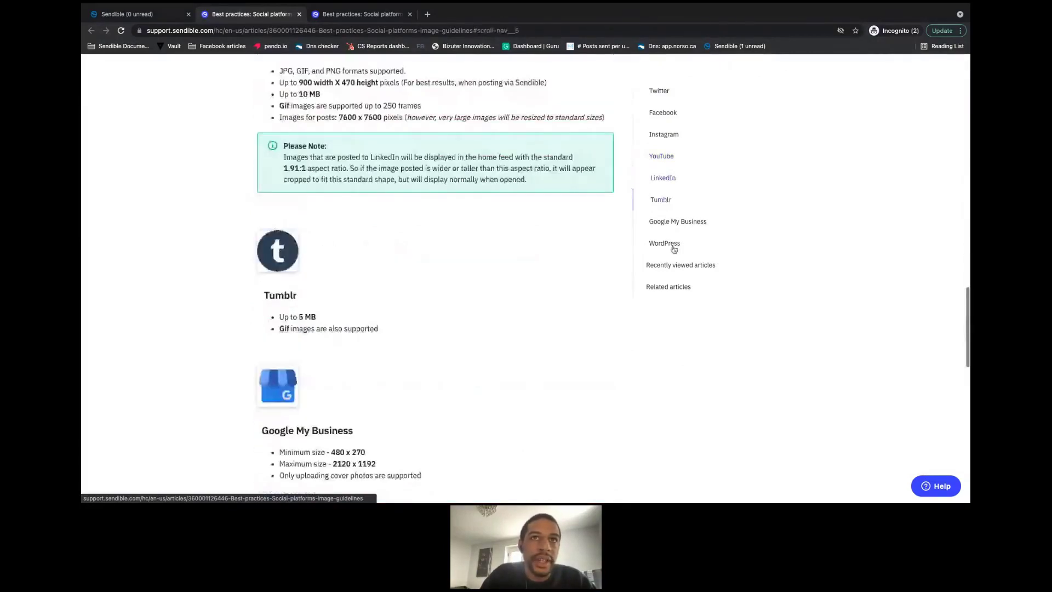
click(671, 223)
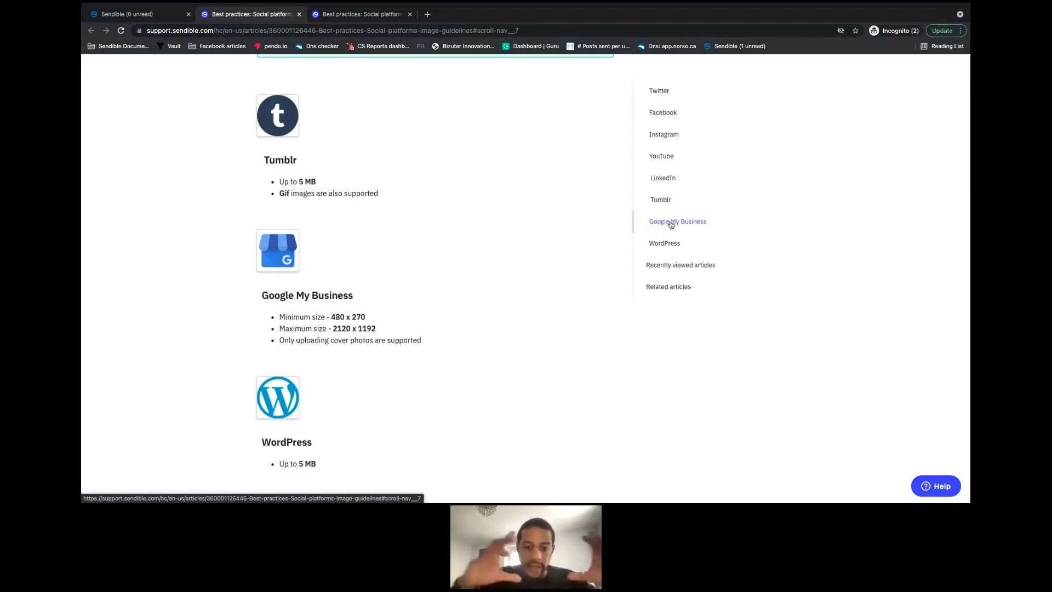
click(665, 114)
scroll(551, 182, up, 15)
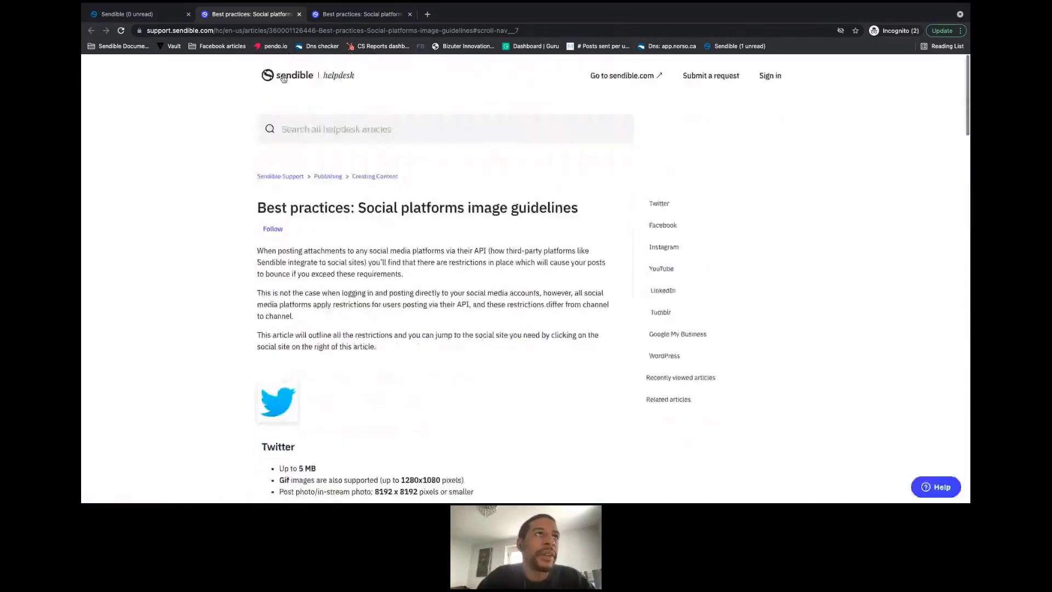
click(342, 16)
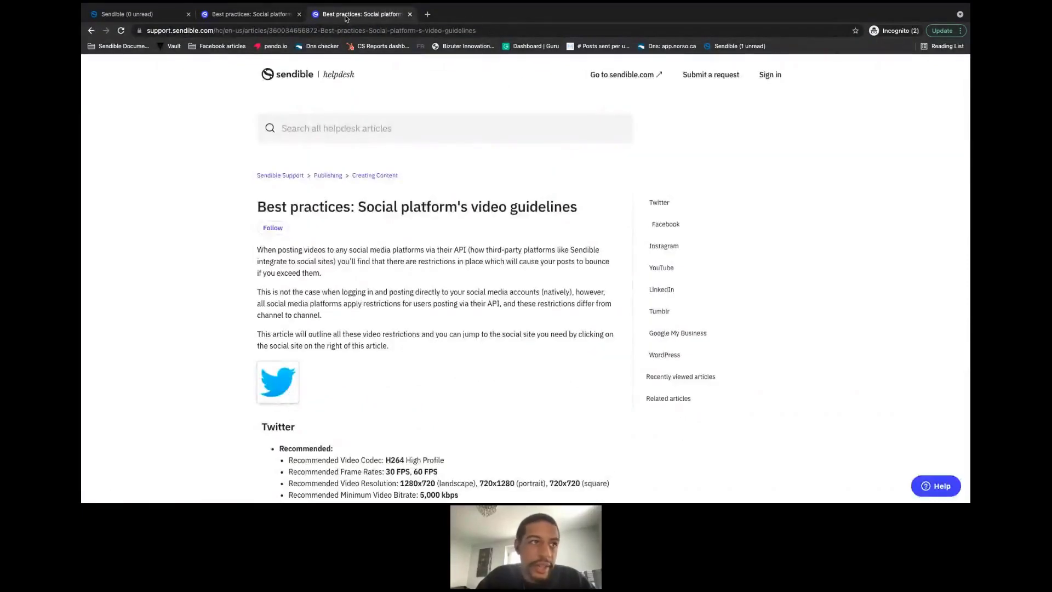
scroll(458, 278, down, 2)
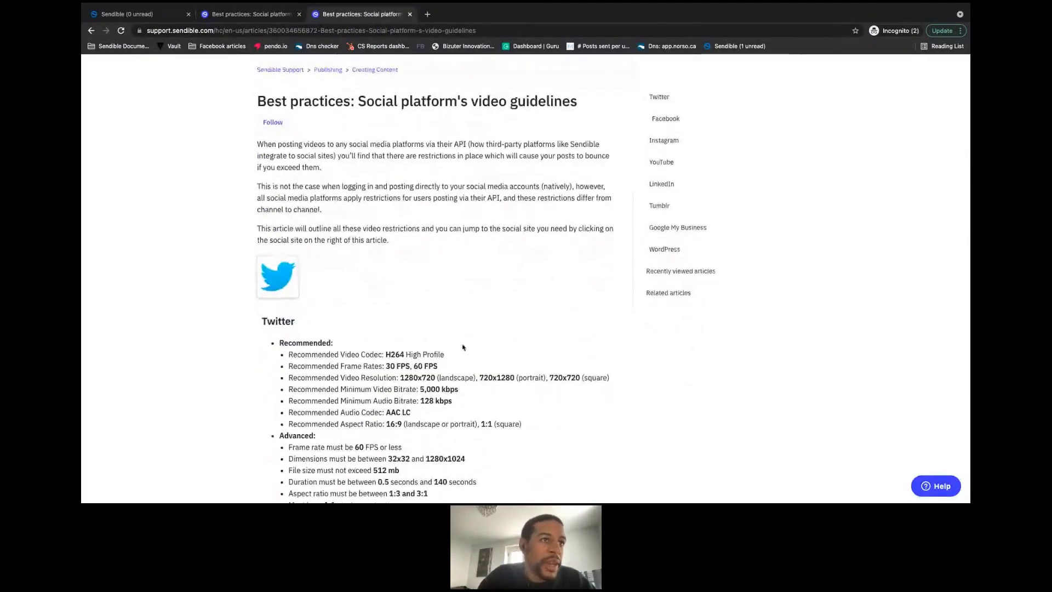
scroll(461, 335, down, 2)
scroll(460, 336, down, 2)
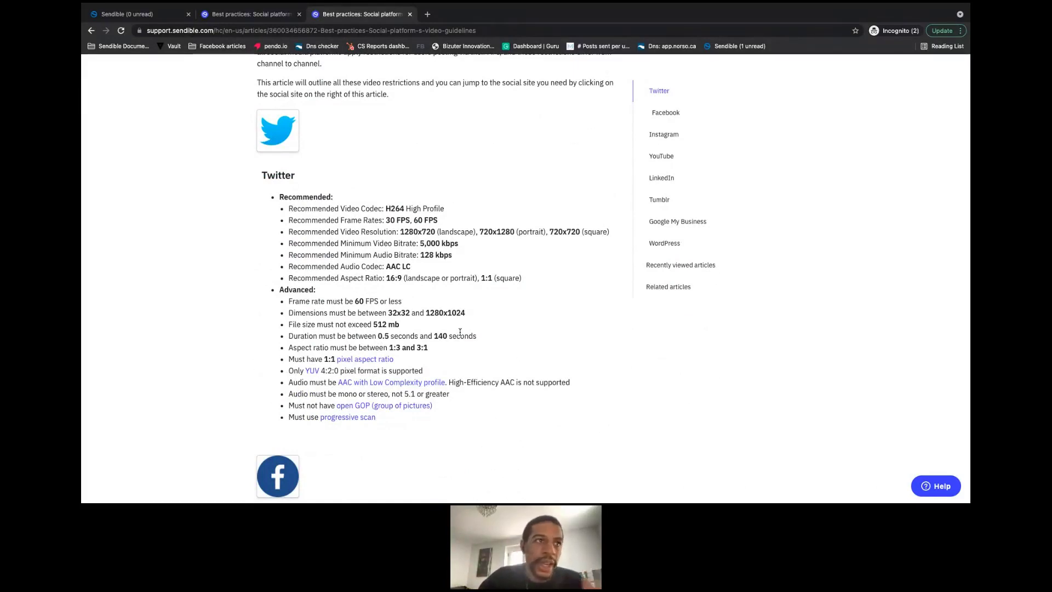
scroll(488, 374, down, 2)
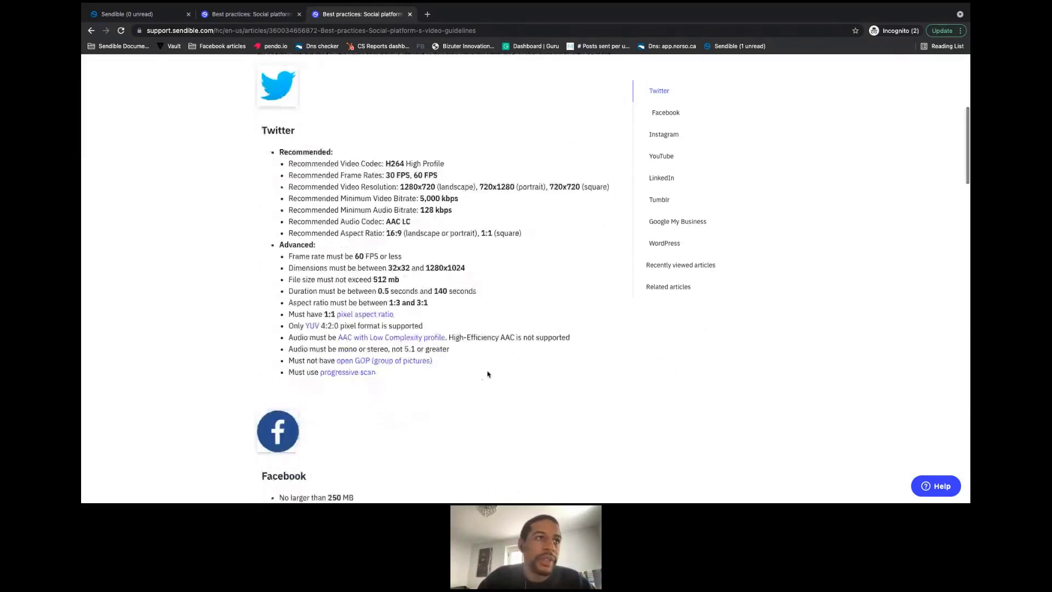
scroll(488, 374, down, 5)
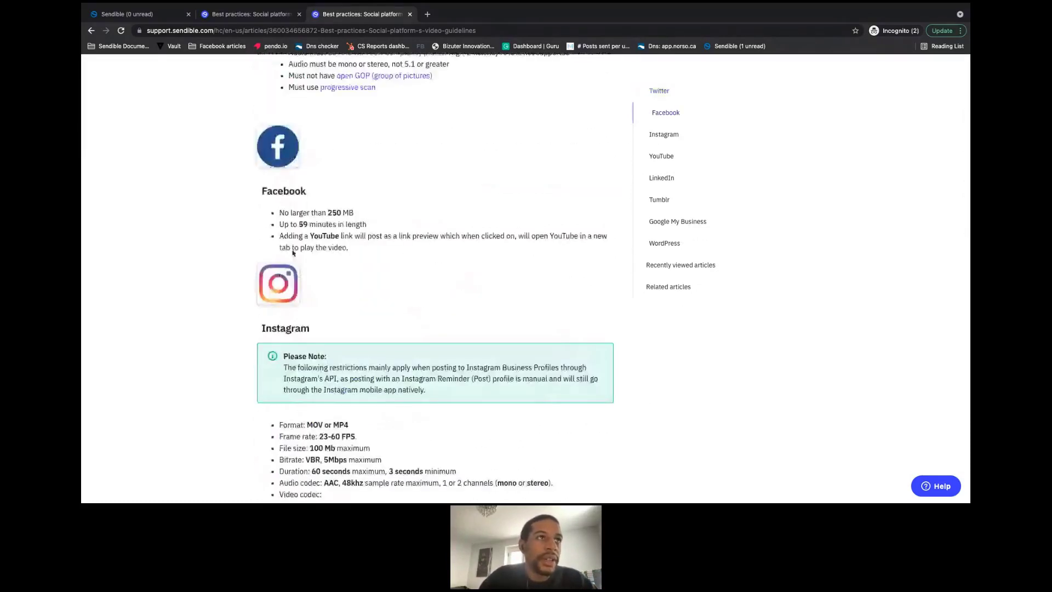
scroll(415, 225, down, 1)
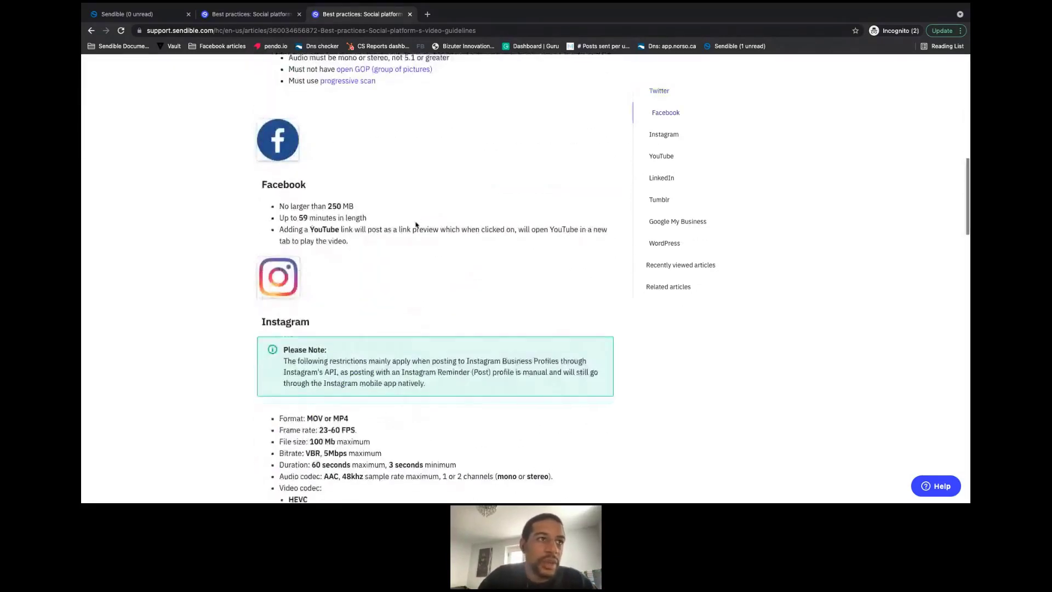
scroll(415, 224, down, 3)
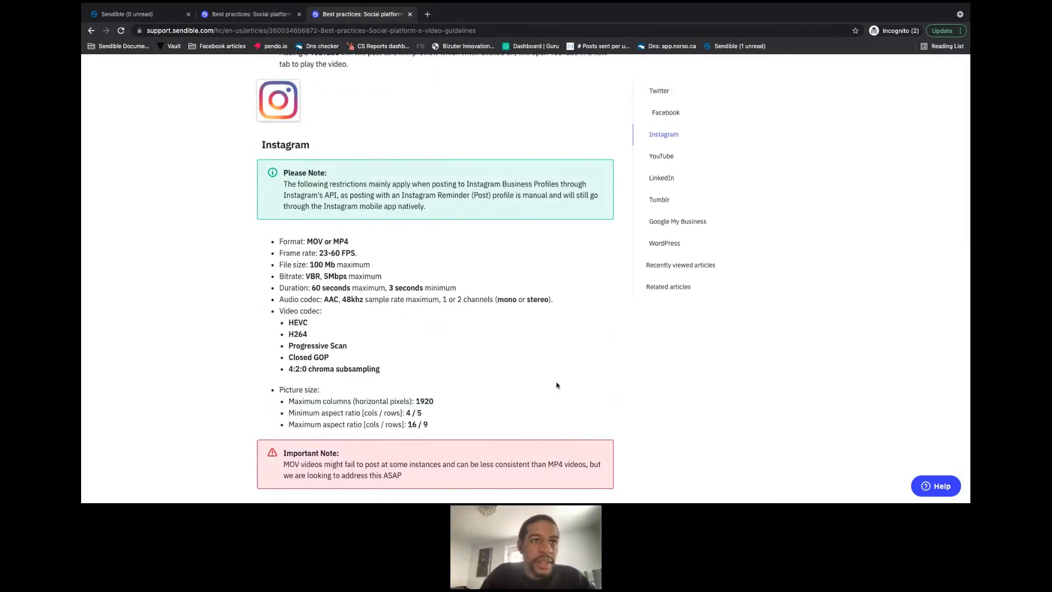
scroll(529, 372, down, 2)
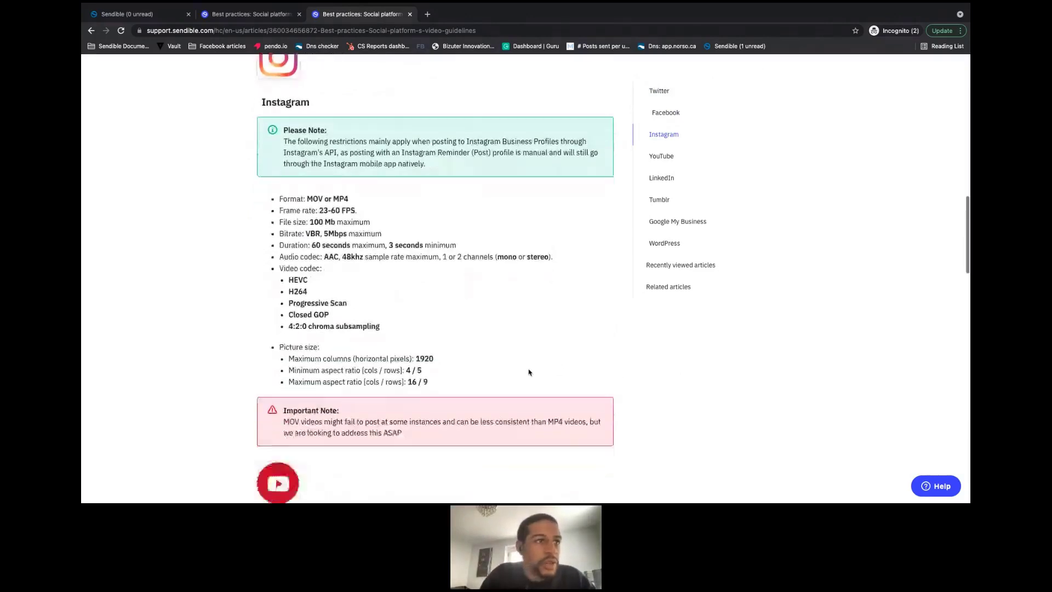
scroll(529, 372, down, 7)
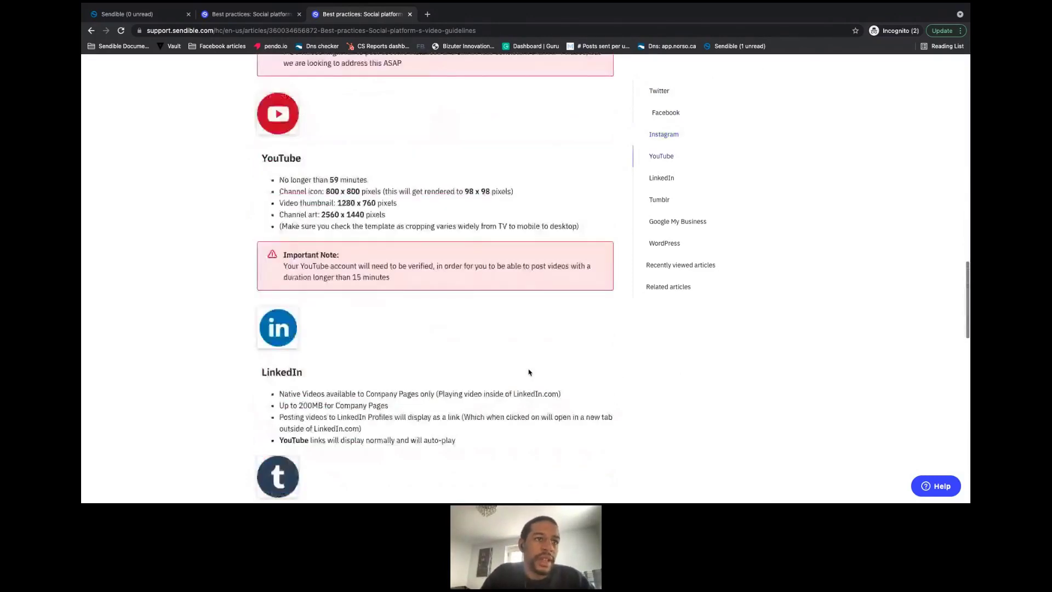
scroll(529, 373, down, 3)
scroll(528, 373, down, 6)
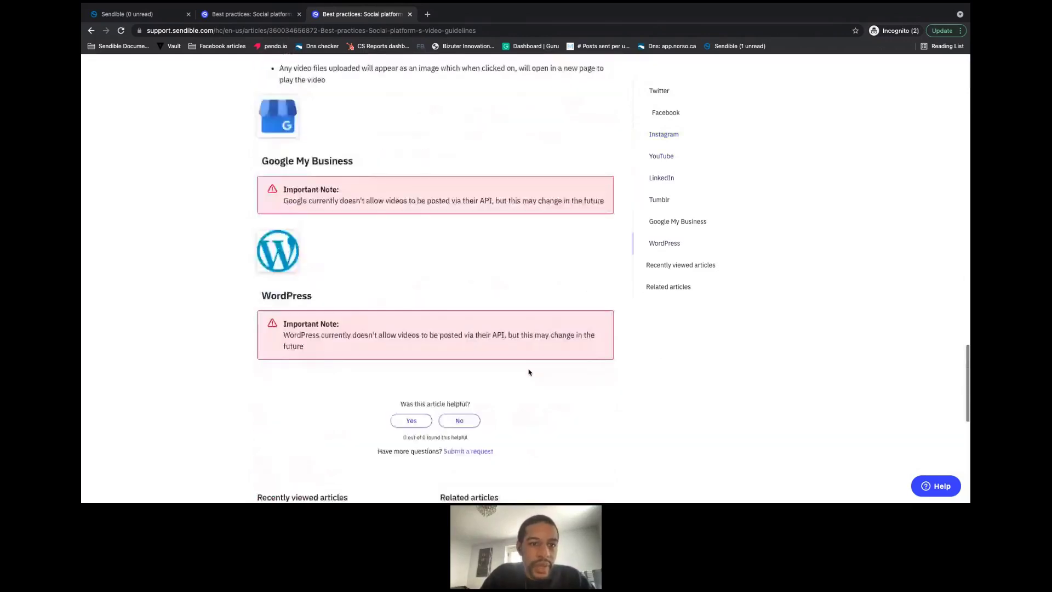
scroll(528, 373, up, 11)
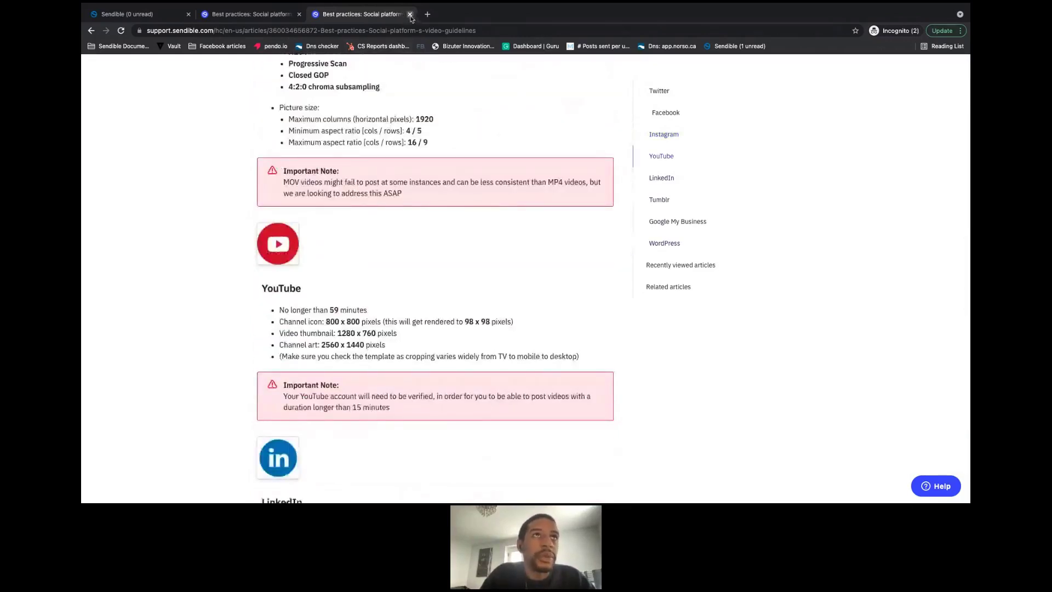
- Close the video and image guidelines tabs, return to search results, and close the Helpdesk
click(410, 14)
click(299, 14)
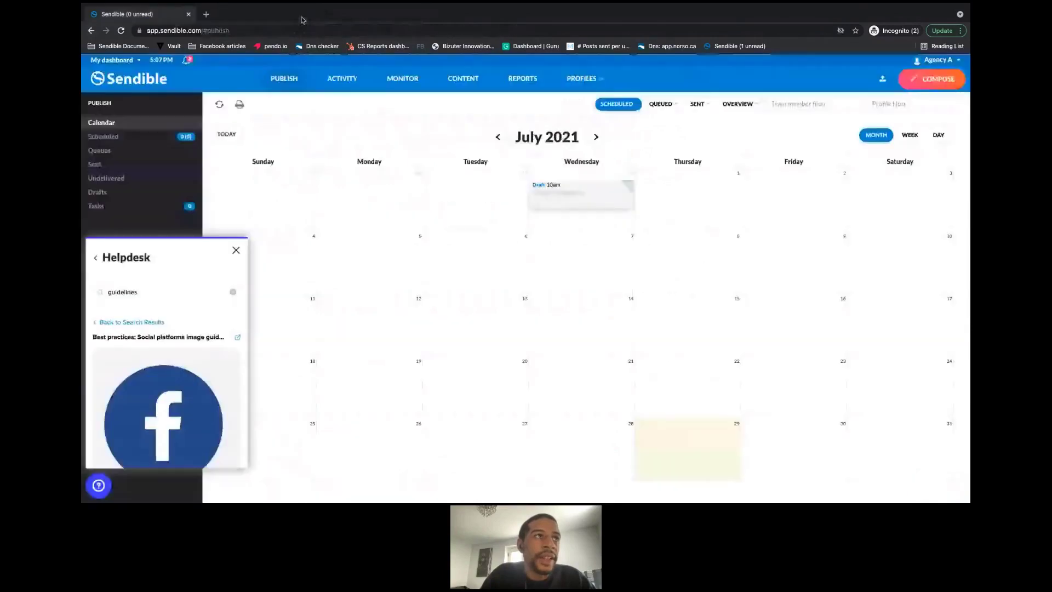
scroll(123, 345, down, 2)
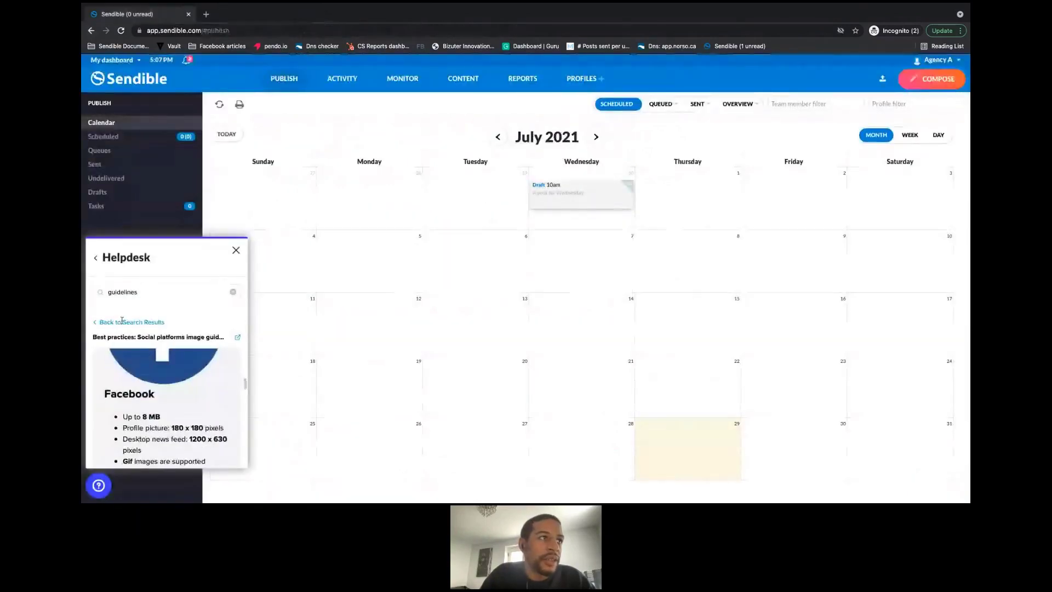
click(121, 321)
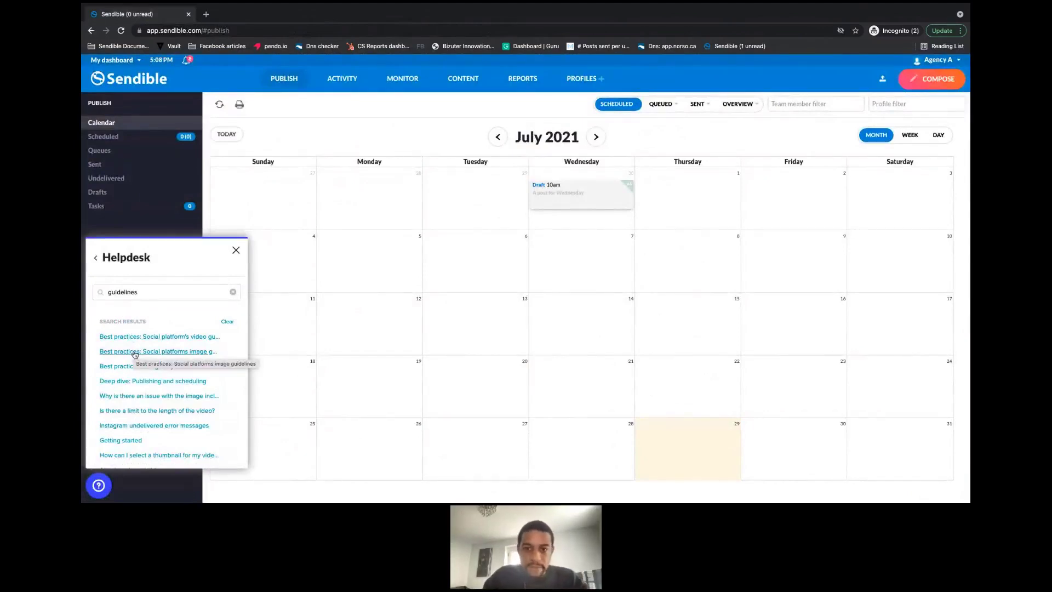
click(238, 253)
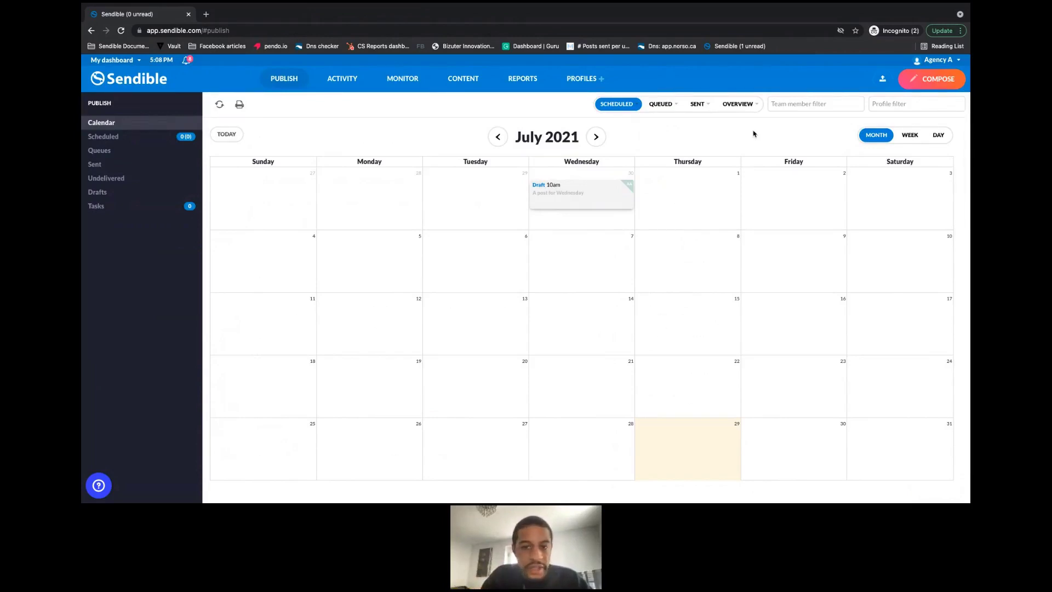
- Compose a new message targeting the Facebook, Instagram, Twitter, LinkedIn and YouTube profiles
click(926, 86)
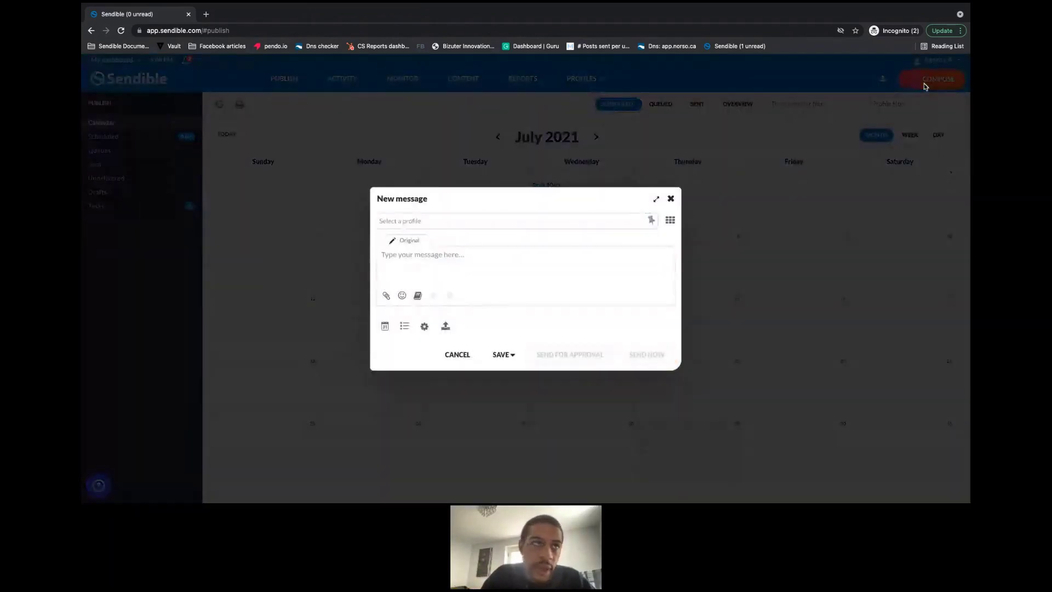
click(671, 221)
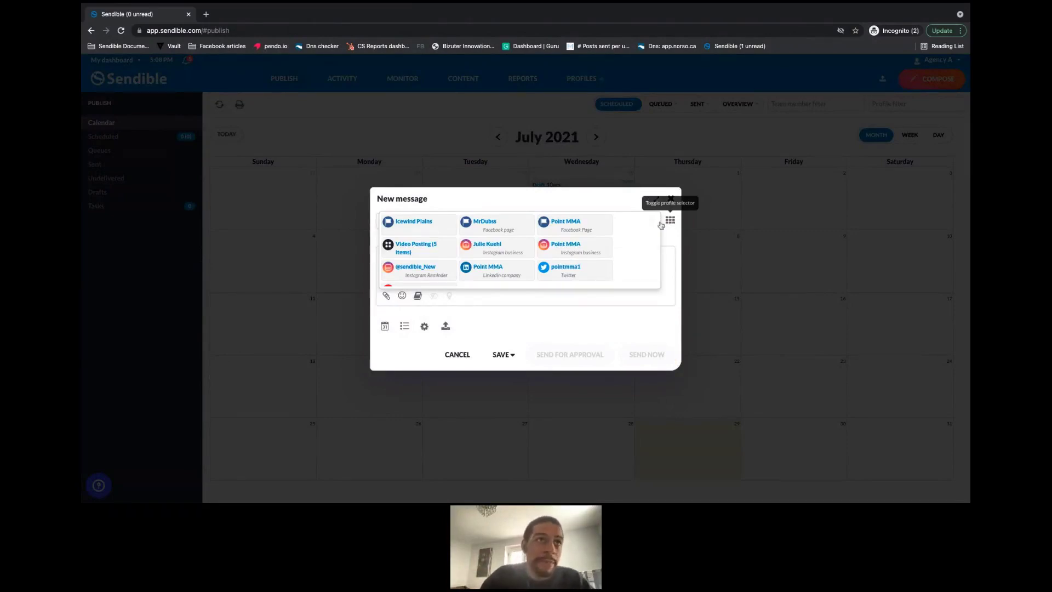
click(552, 225)
click(579, 246)
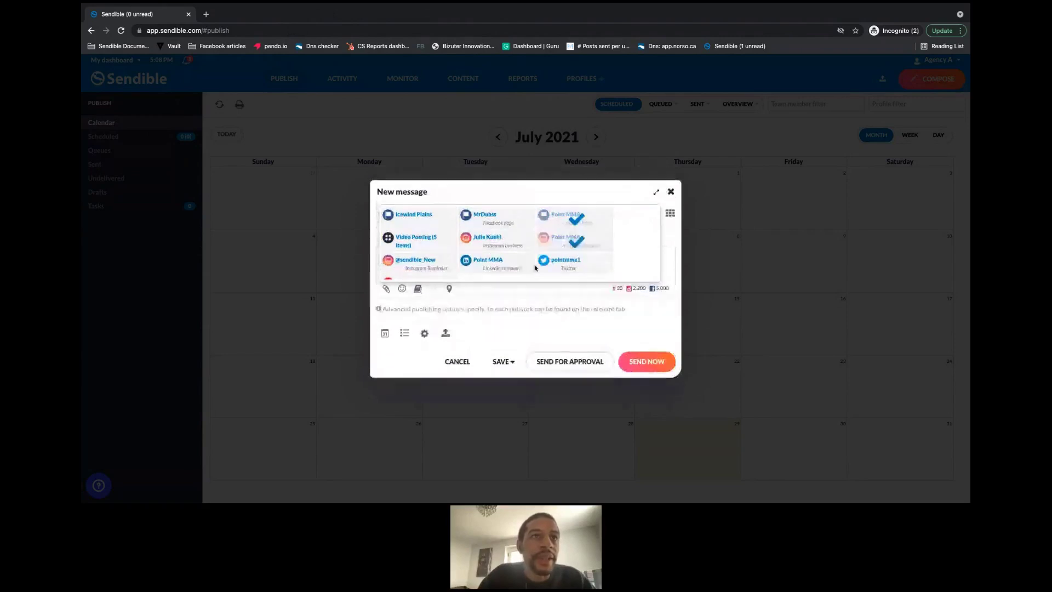
click(535, 268)
click(509, 265)
scroll(509, 265, down, 1)
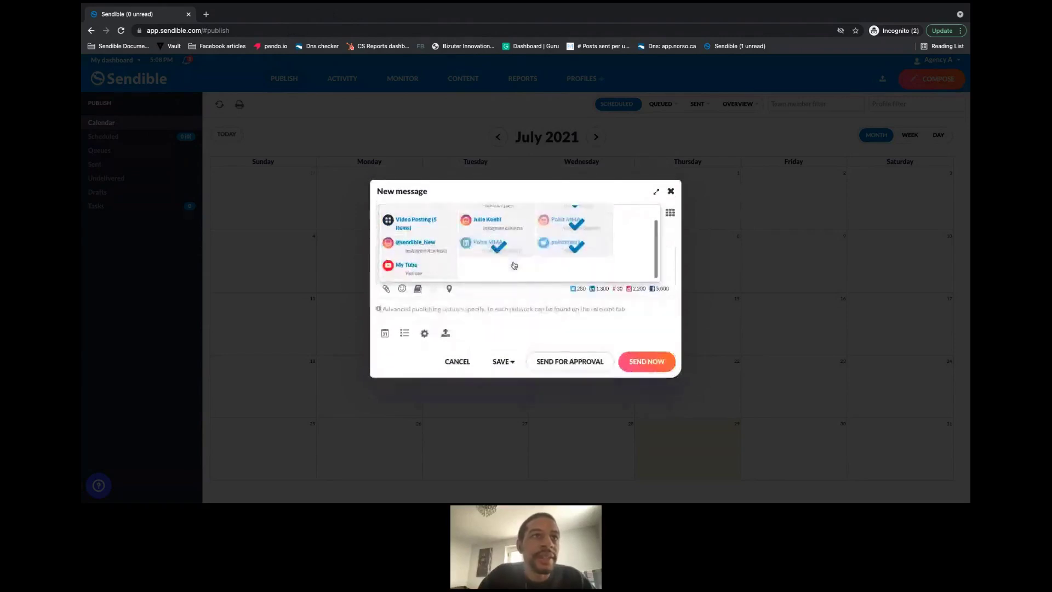
click(444, 278)
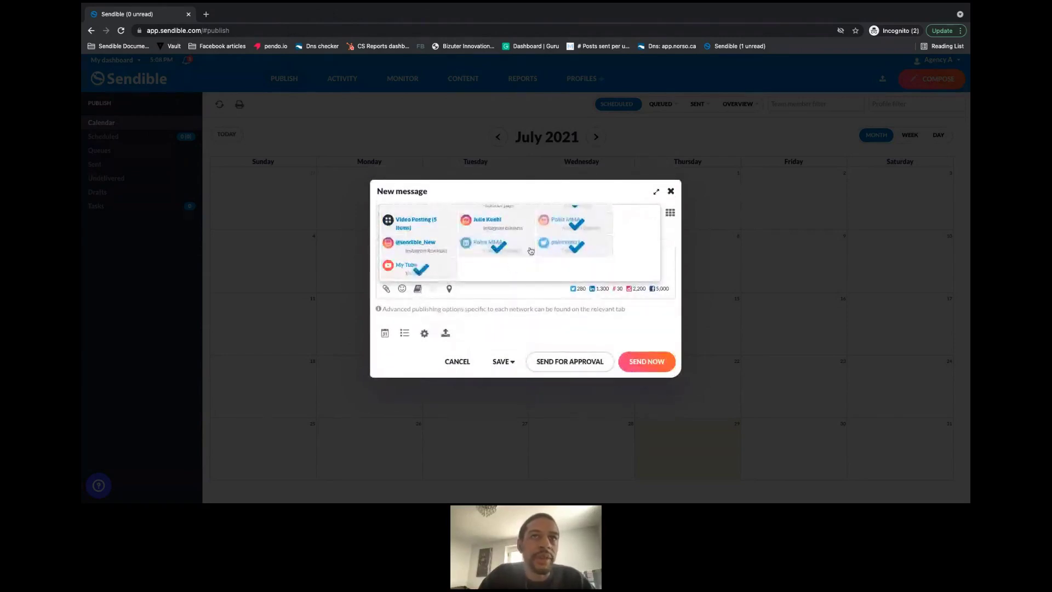
click(572, 190)
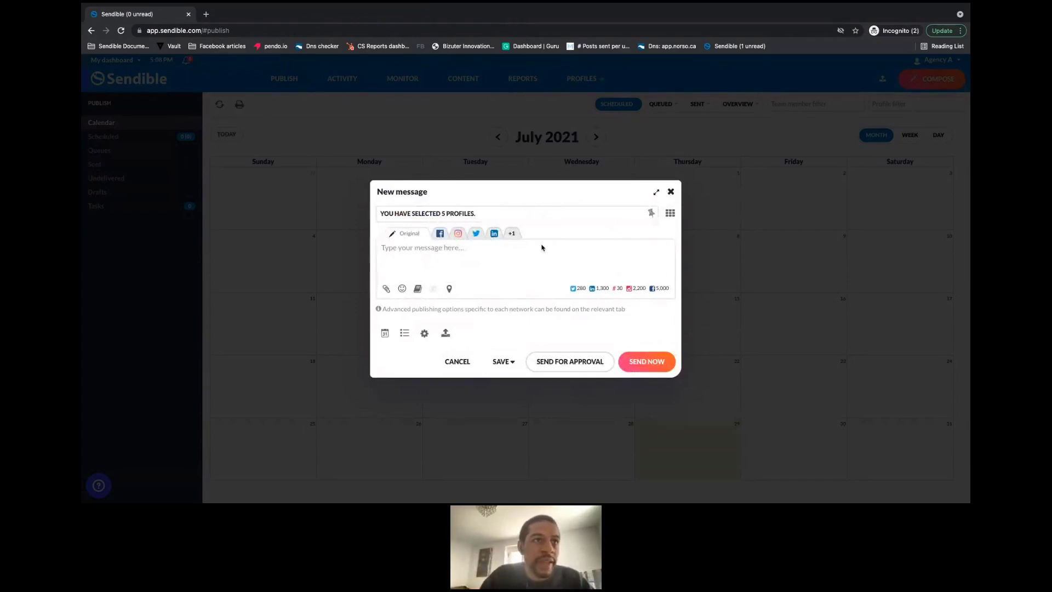
- Upload Large image.jpeg from the Downloads > deep dive folder as the message attachment
click(386, 290)
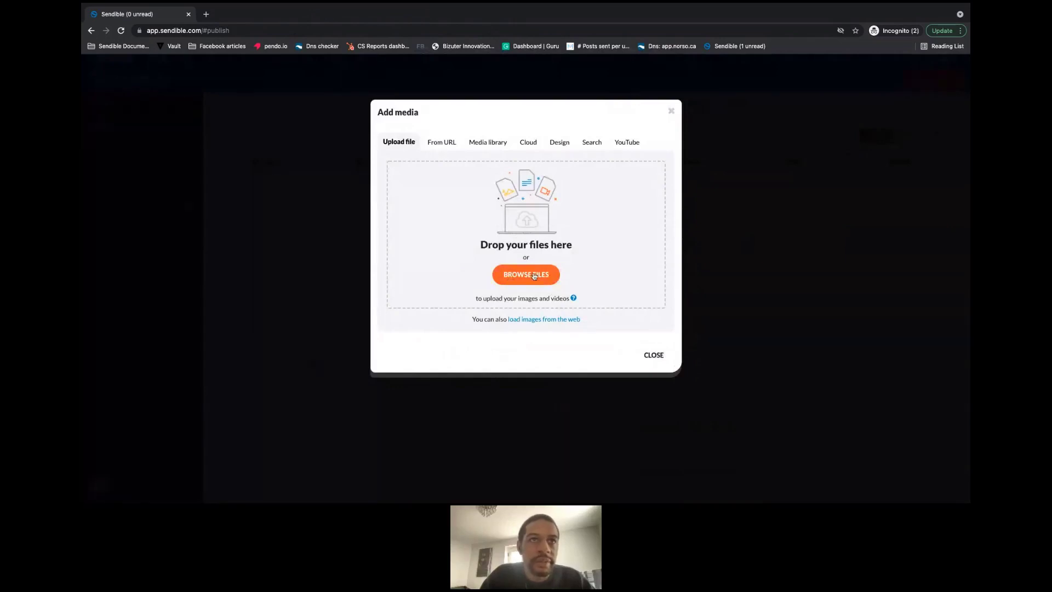
click(534, 275)
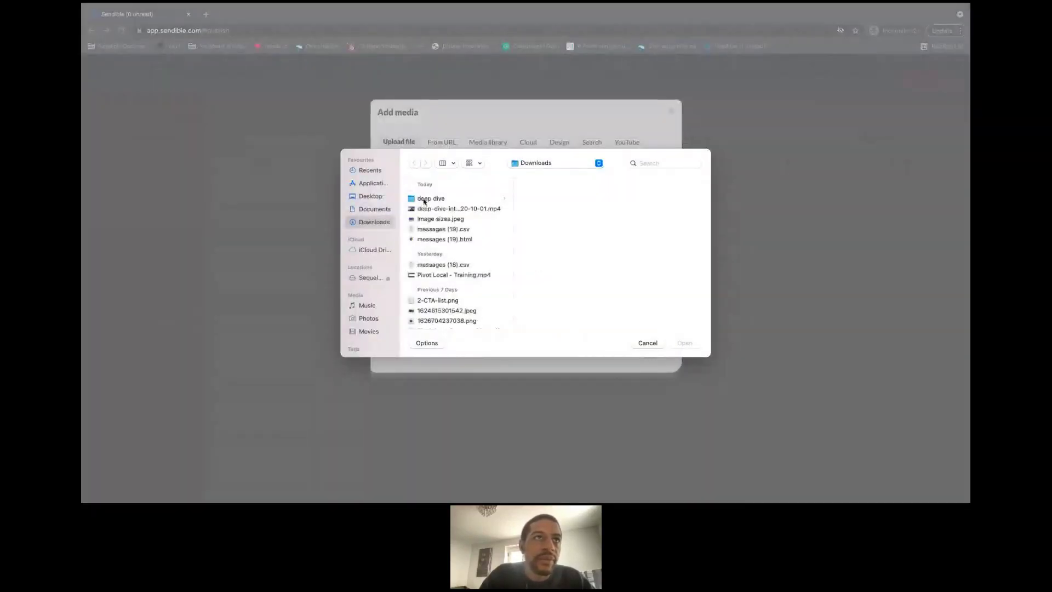
click(424, 200)
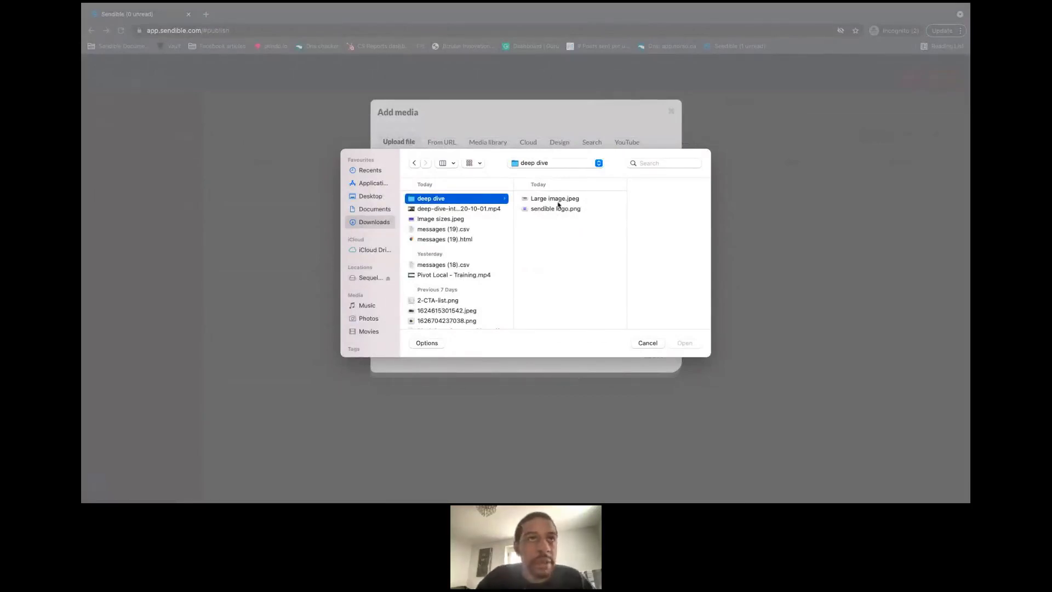
click(558, 202)
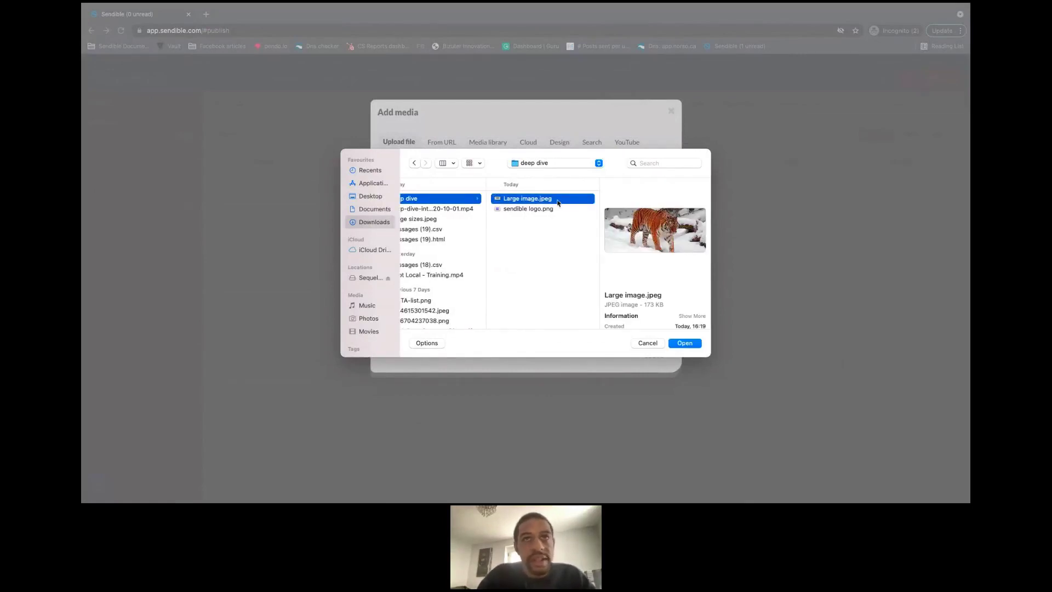
click(685, 343)
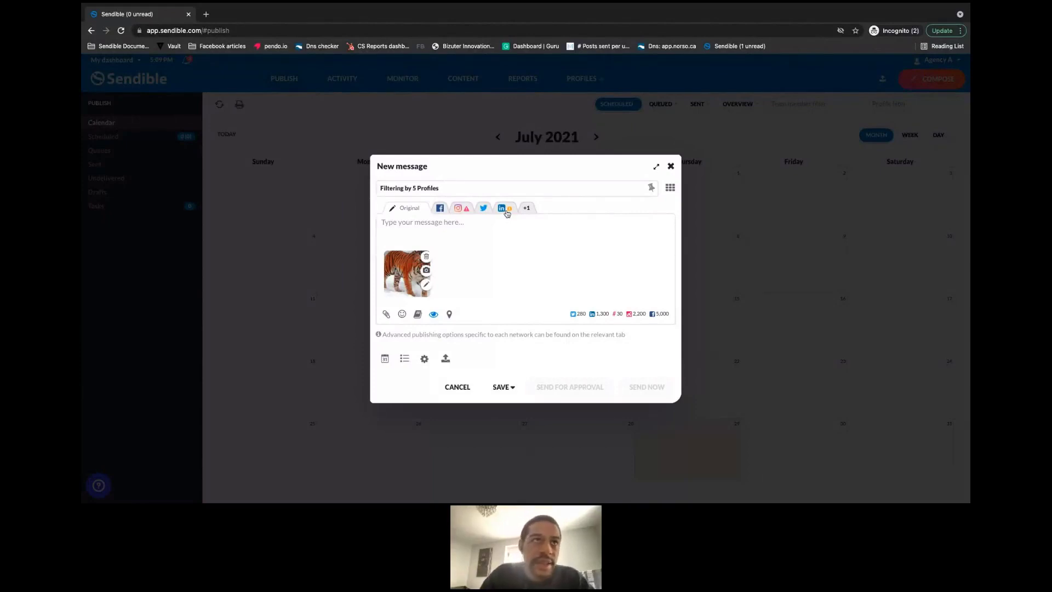
- Check the Facebook version, then the Instagram version showing the 'Image ratio incorrect' warning
click(439, 211)
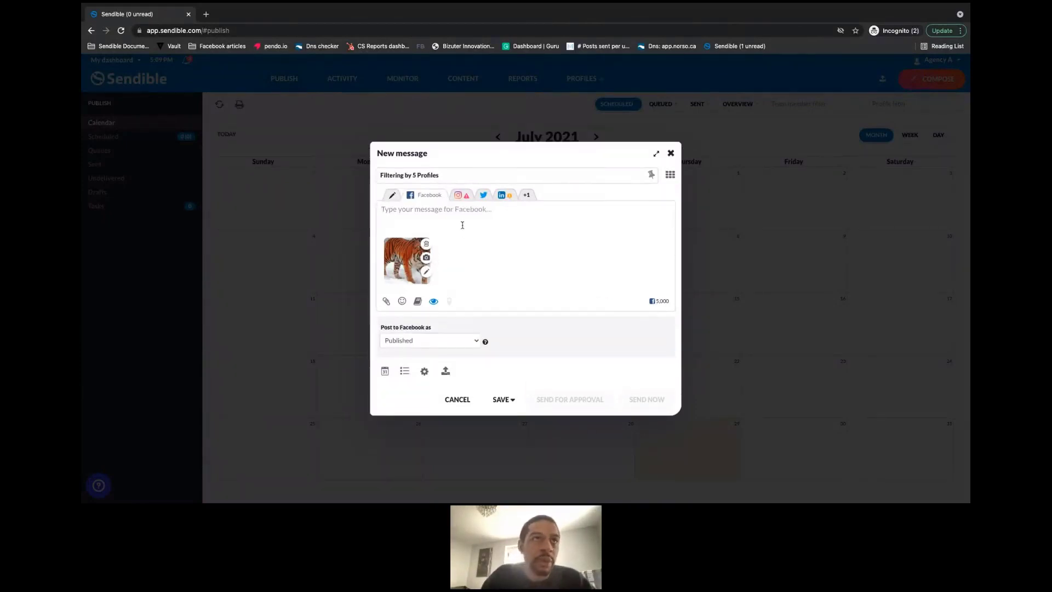
click(458, 197)
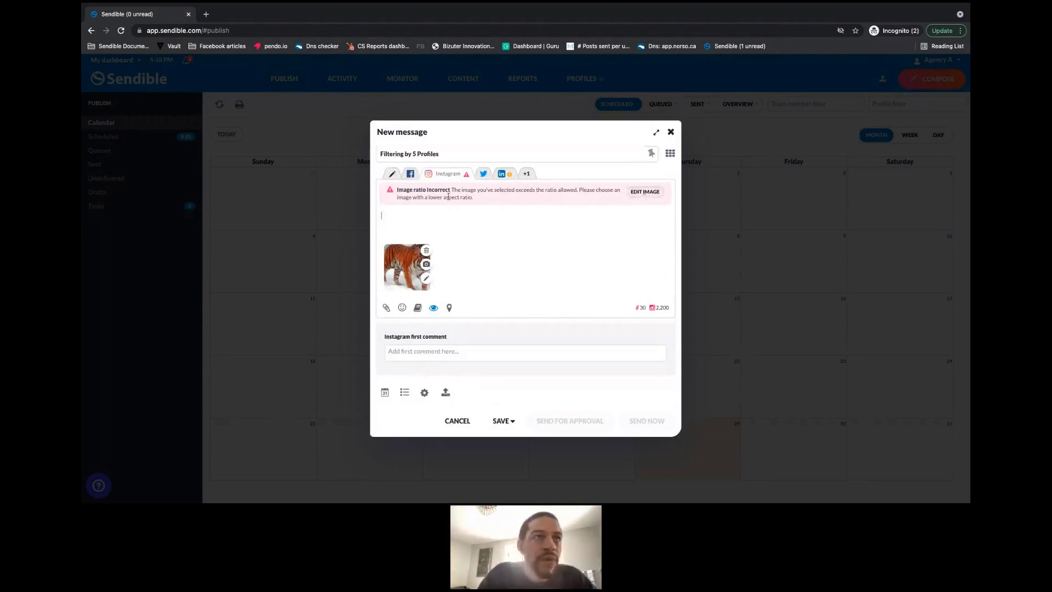
- Crop the tiger image to Instagram Landscape format, reposition the frame, and save it
click(426, 280)
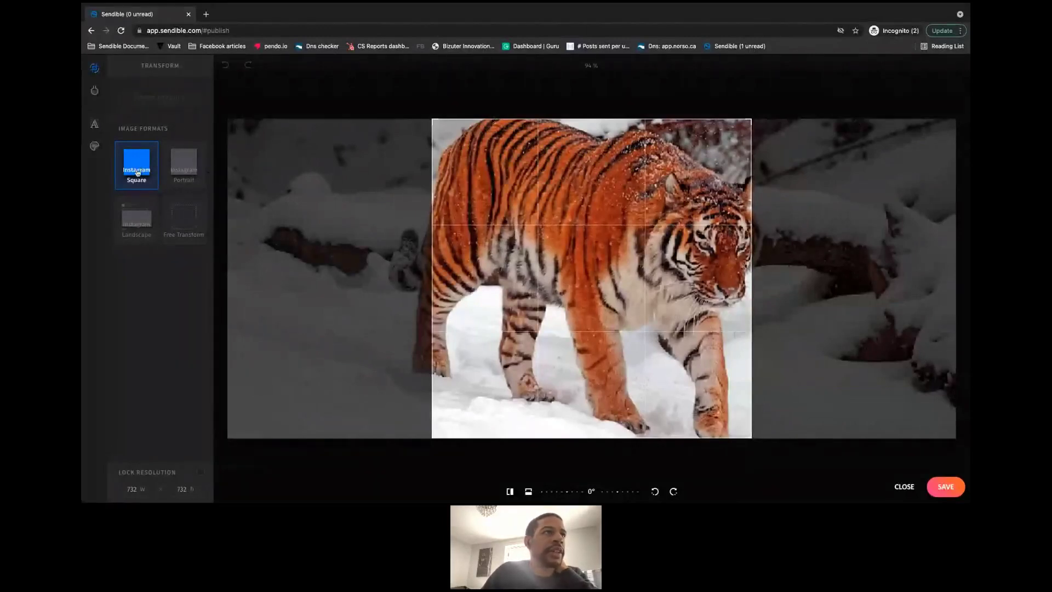
click(184, 166)
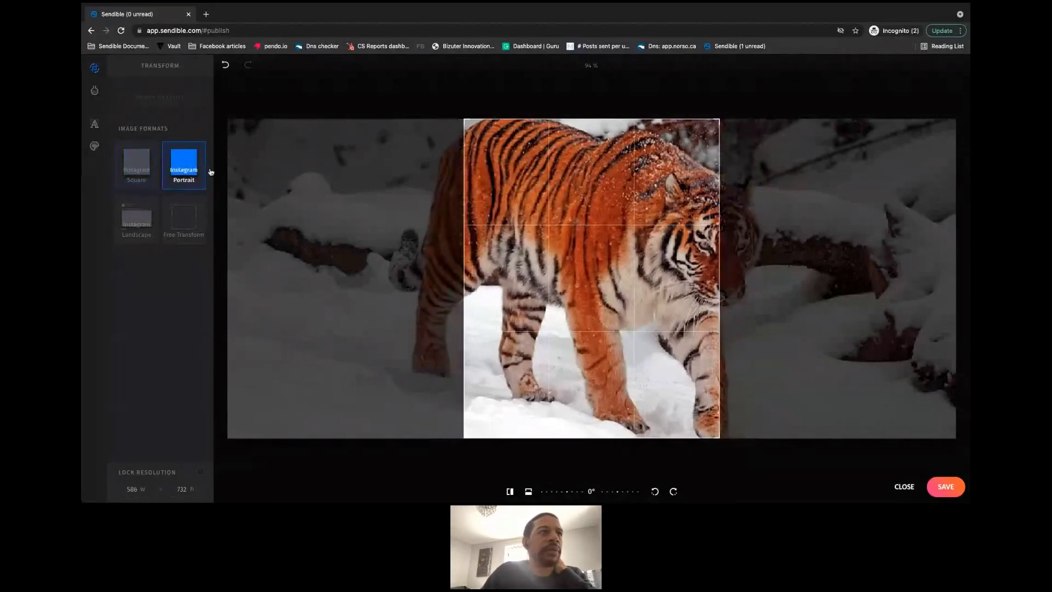
click(155, 217)
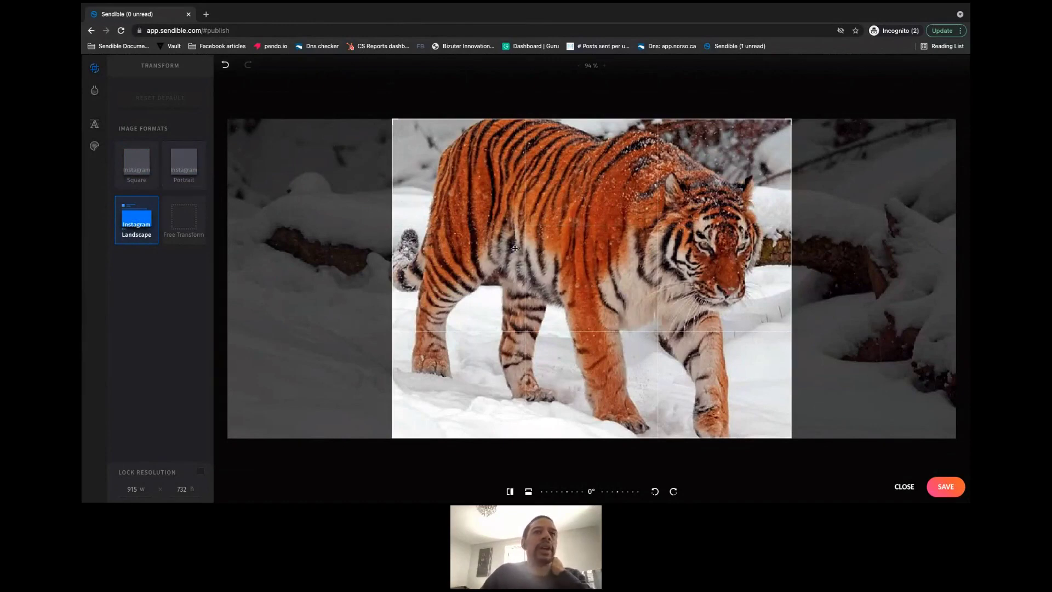
drag(571, 260, 574, 184)
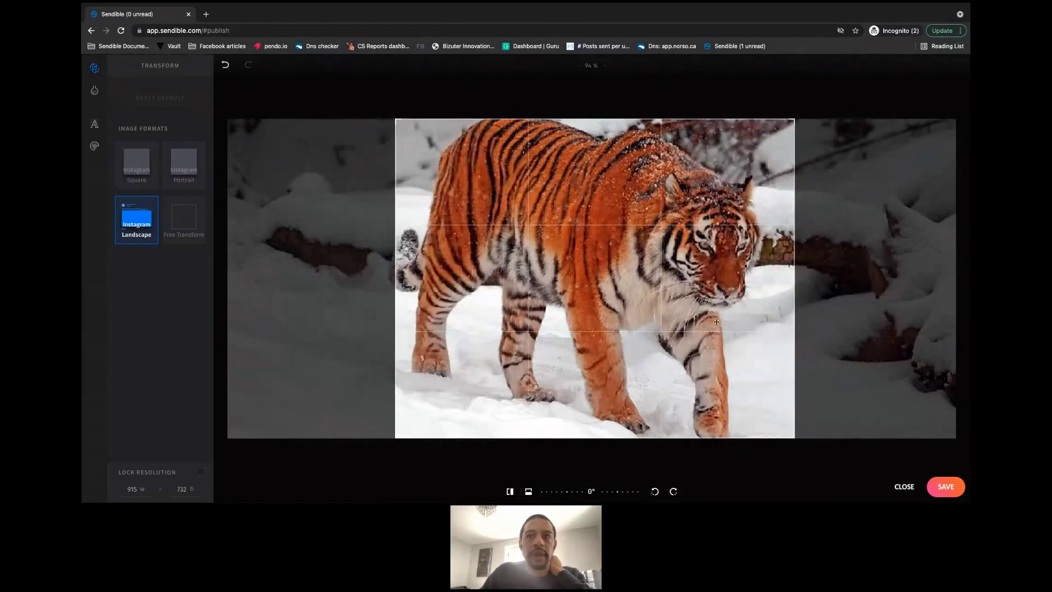
click(953, 491)
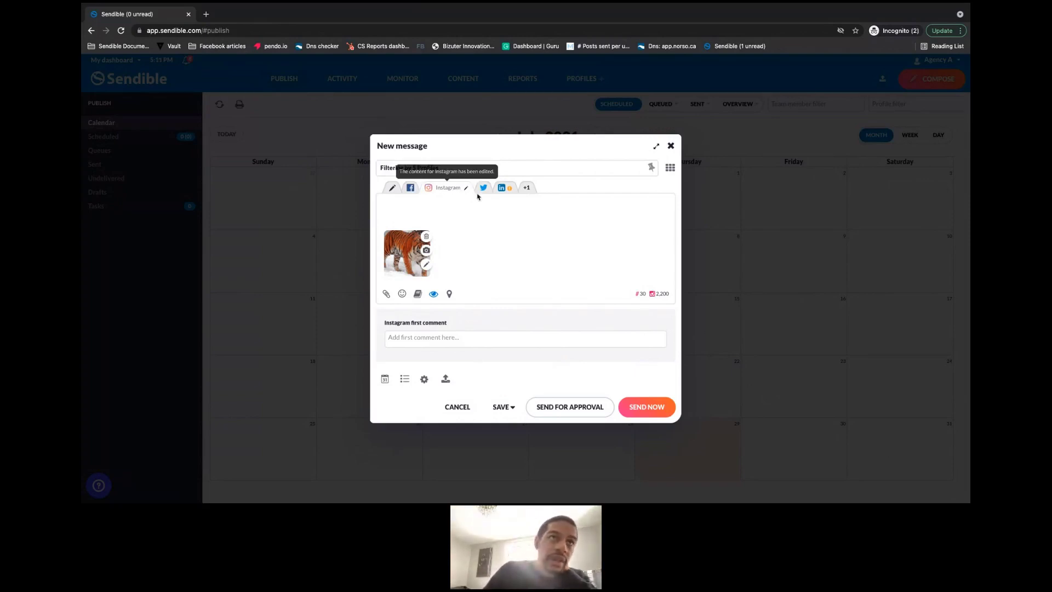
- Check the Twitter version, then switch to the LinkedIn version and click into its empty text
click(482, 187)
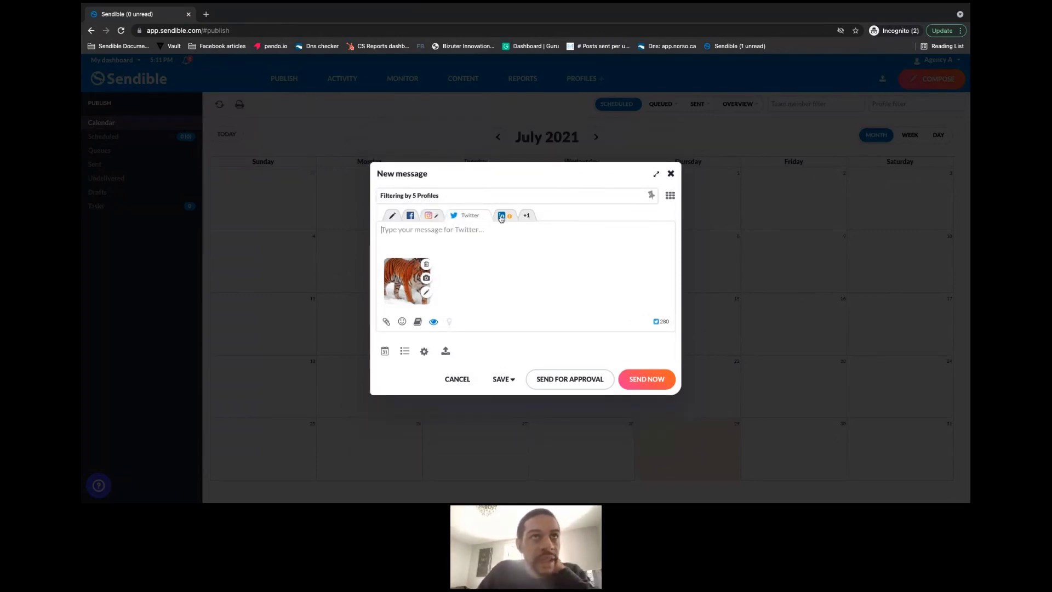
click(501, 215)
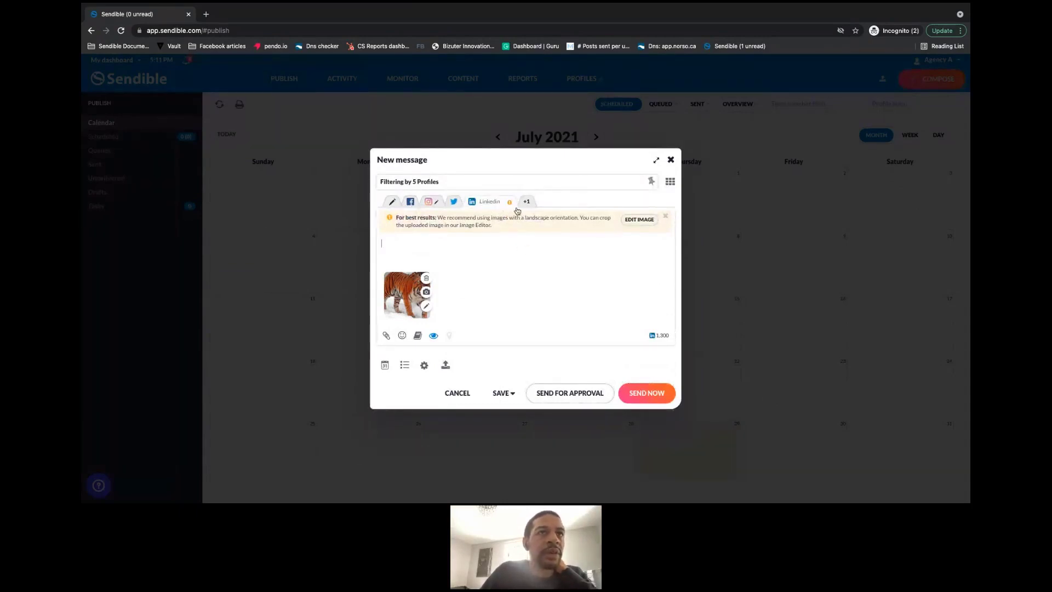
click(416, 236)
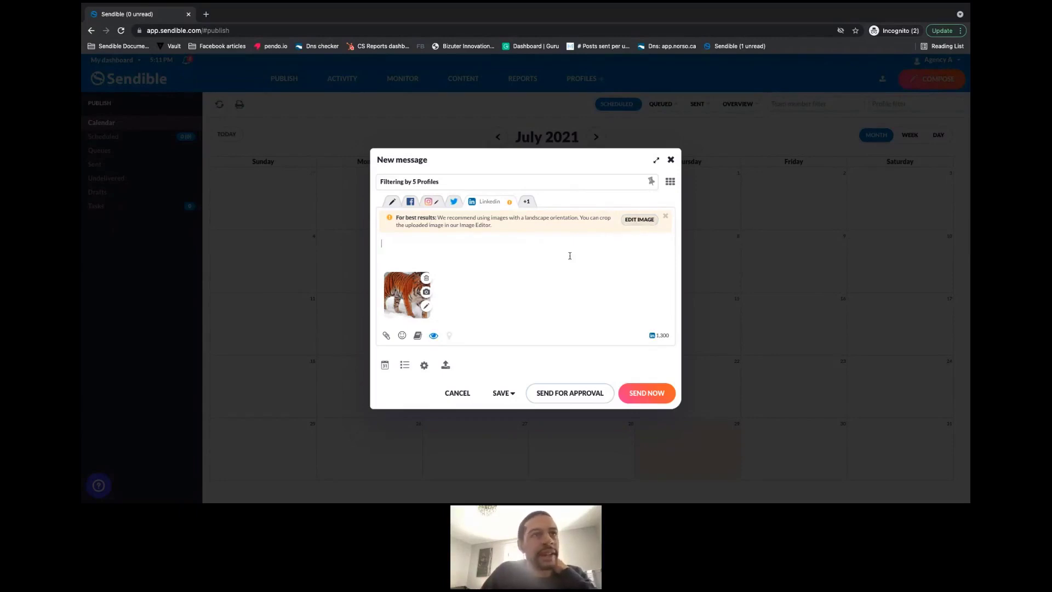
- Edit the tiger image, shifting the LinkedIn crop frame over the tiger, and save it
click(426, 305)
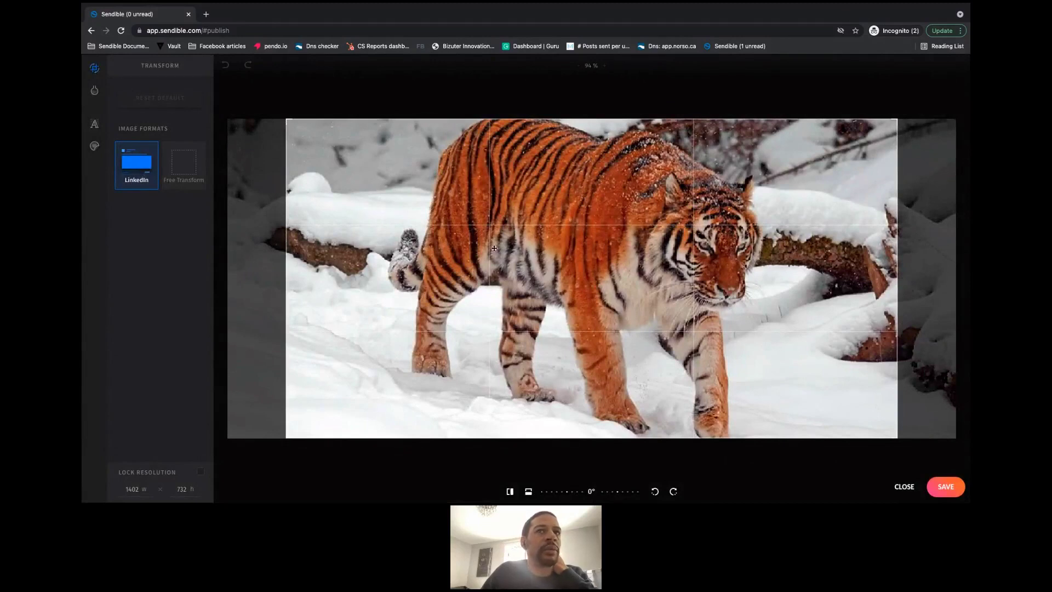
drag(510, 214, 521, 195)
click(937, 486)
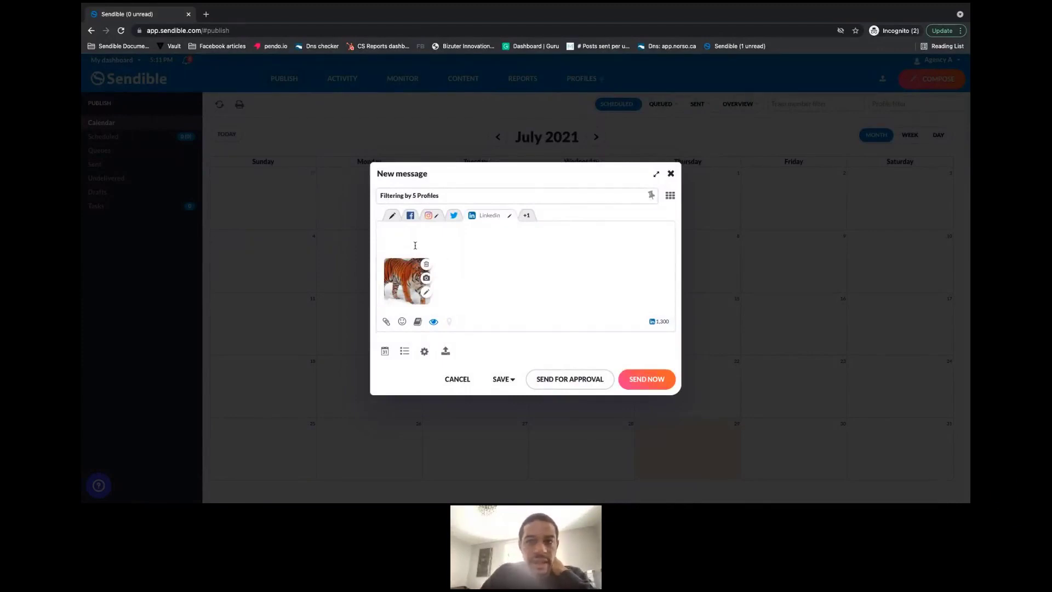
- Try Facebook Post and Instagram Portrait (586 × 732) crops on the original tiger image, then close the editor unsaved
click(388, 218)
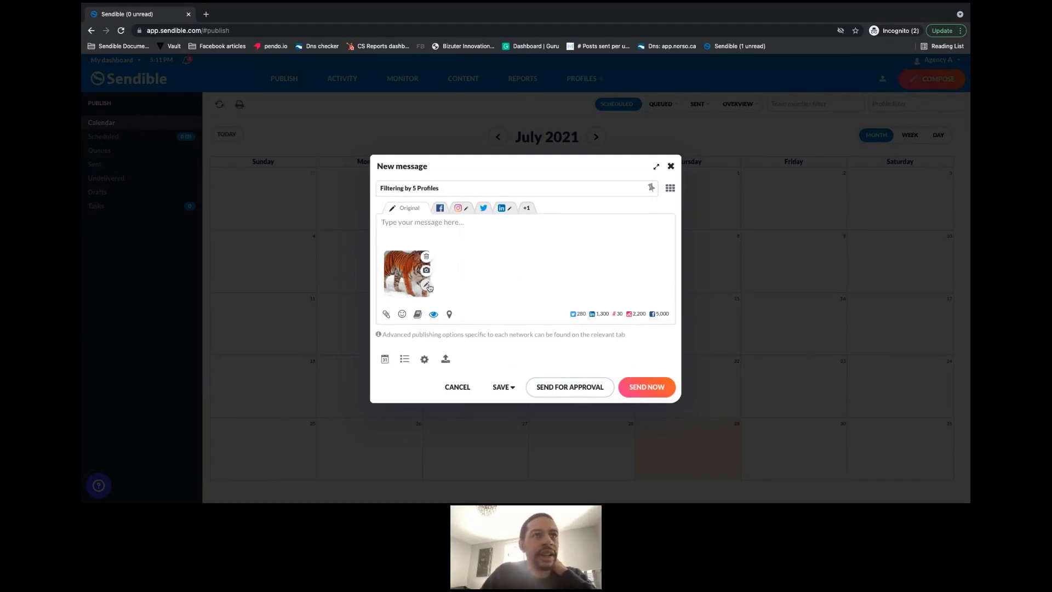
click(427, 286)
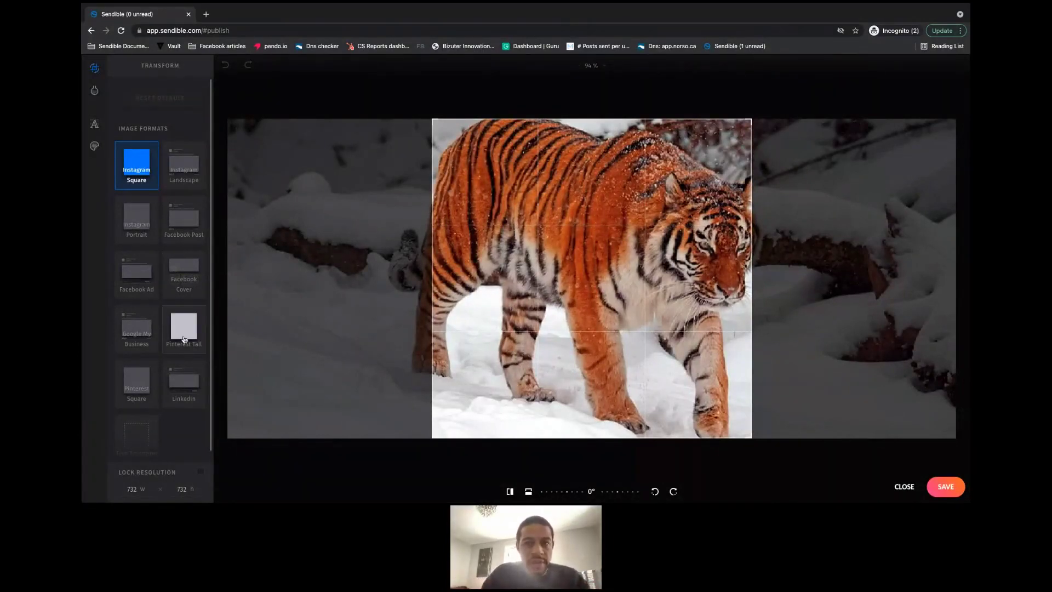
scroll(159, 340, down, 1)
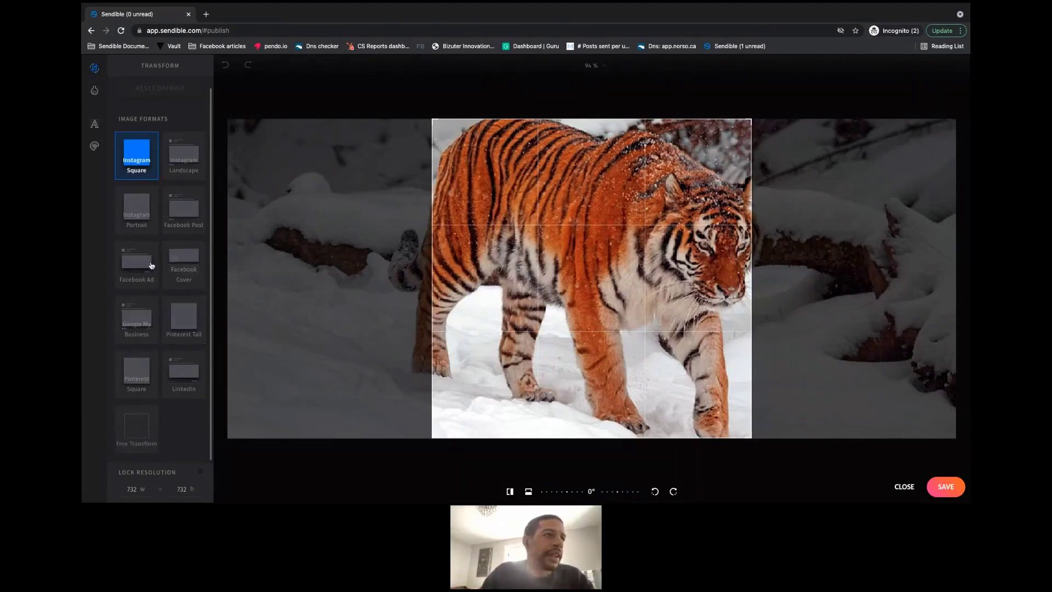
scroll(151, 262, up, 1)
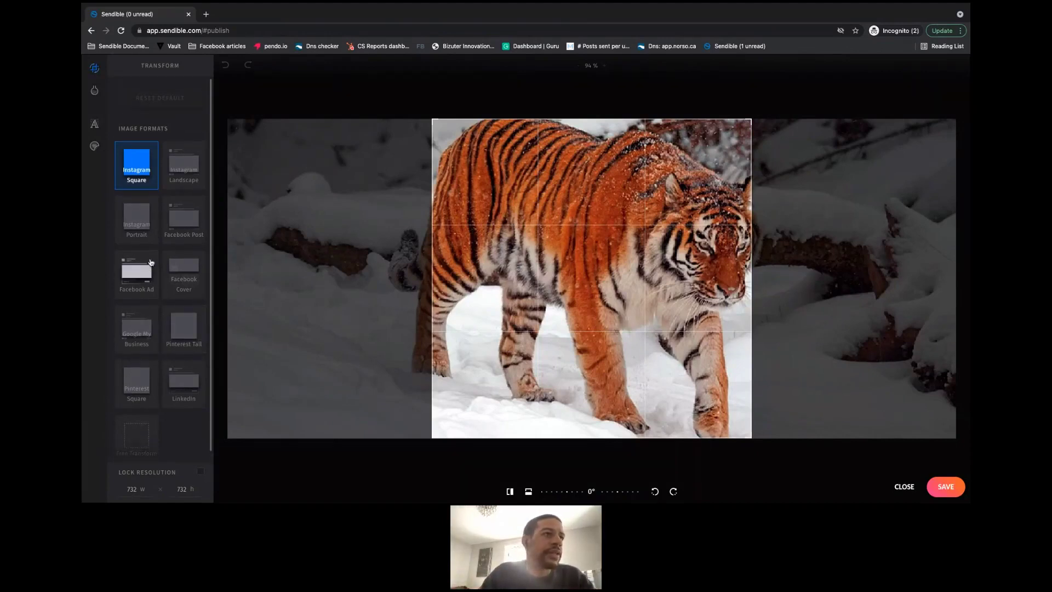
click(177, 219)
click(137, 219)
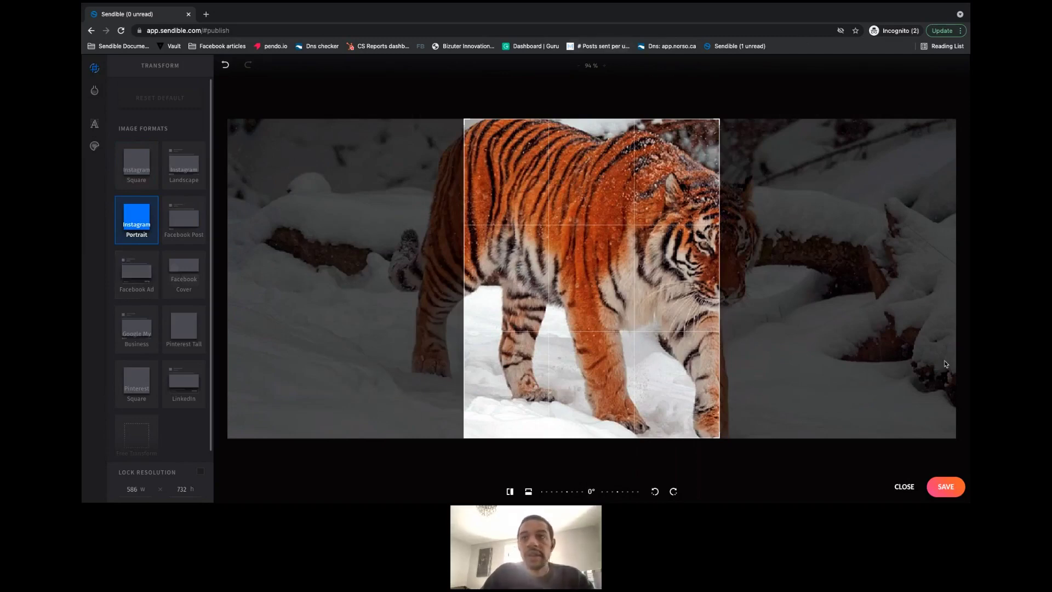
click(903, 487)
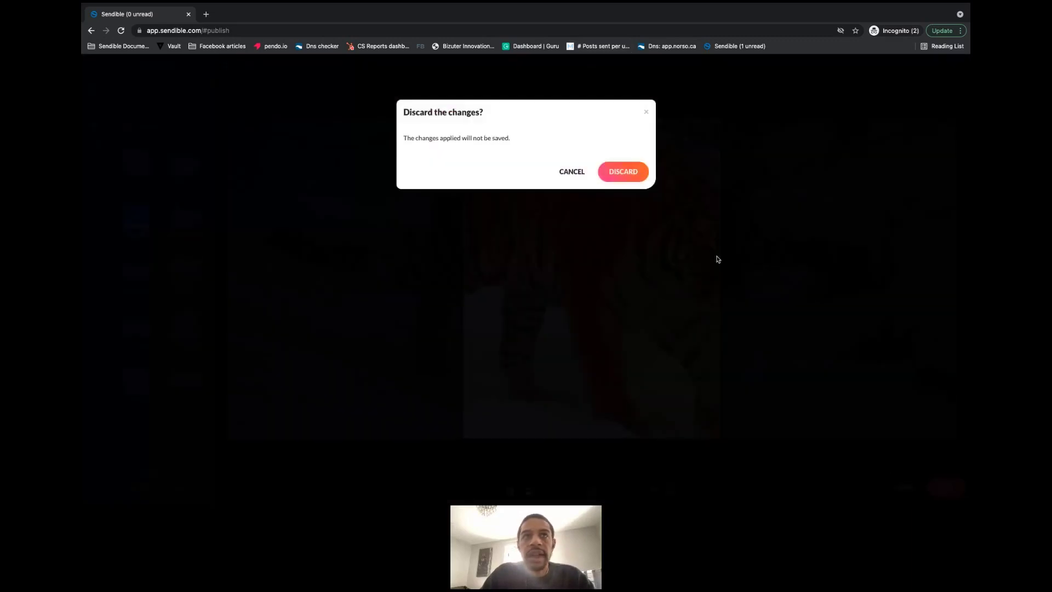
- Discard the unsaved crop, close the draft, and start a fresh empty message
click(627, 177)
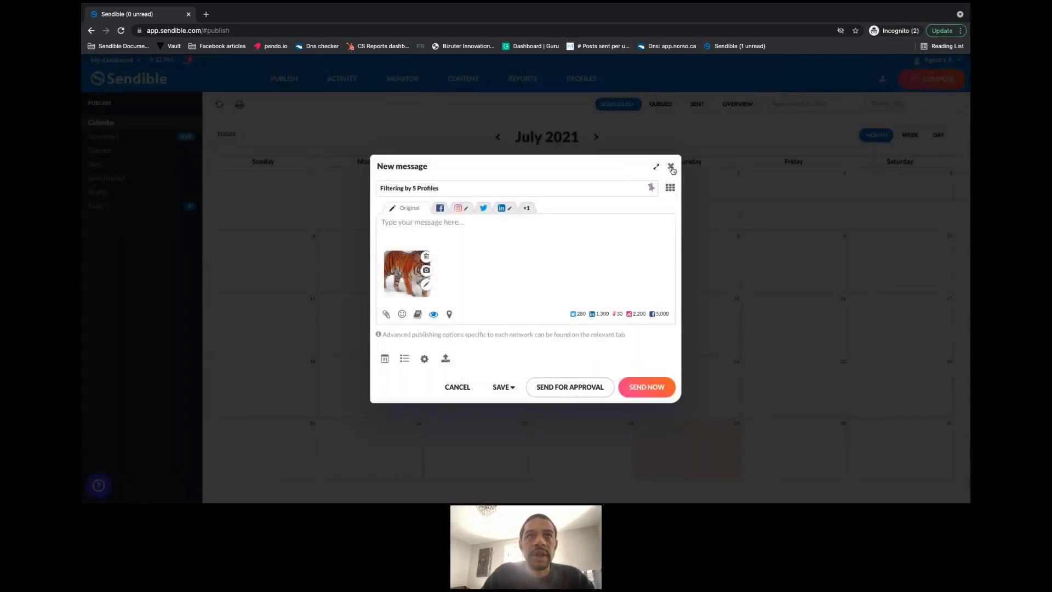
click(672, 168)
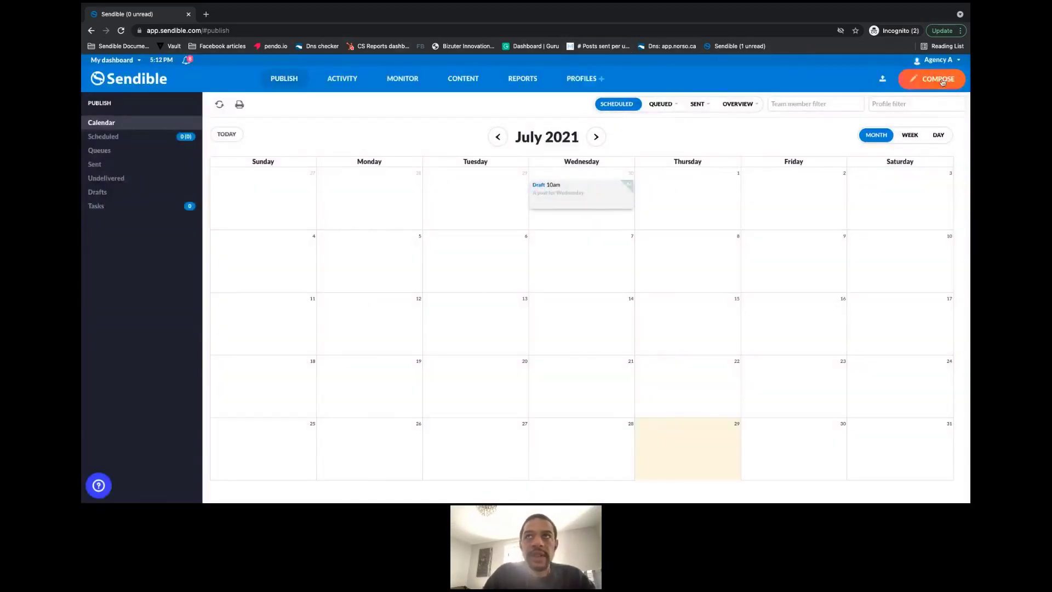
click(943, 82)
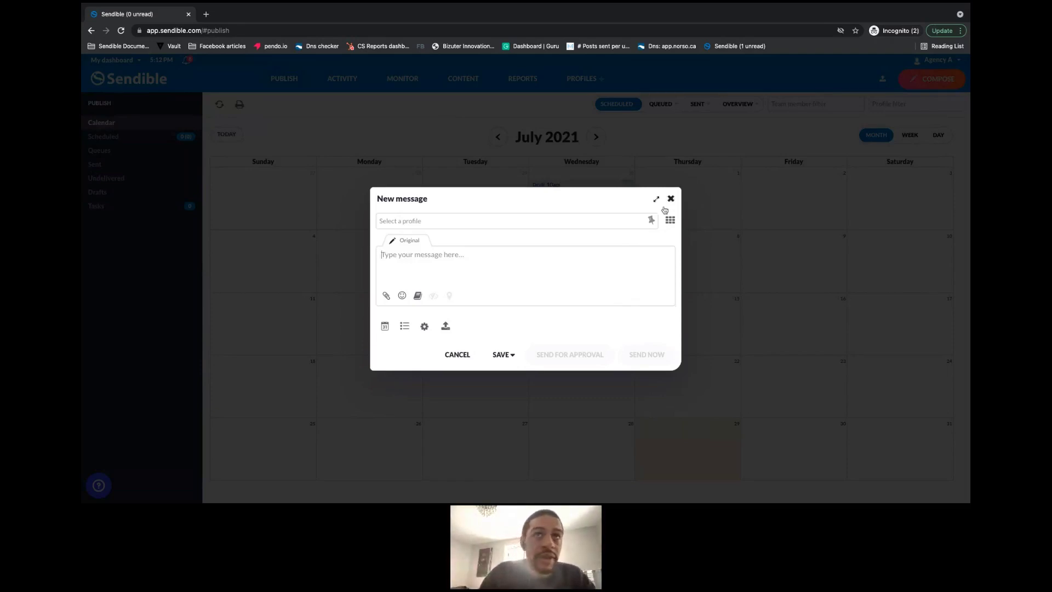
- Select the Facebook, Instagram, Twitter and LinkedIn profiles for the new message
click(670, 219)
click(494, 229)
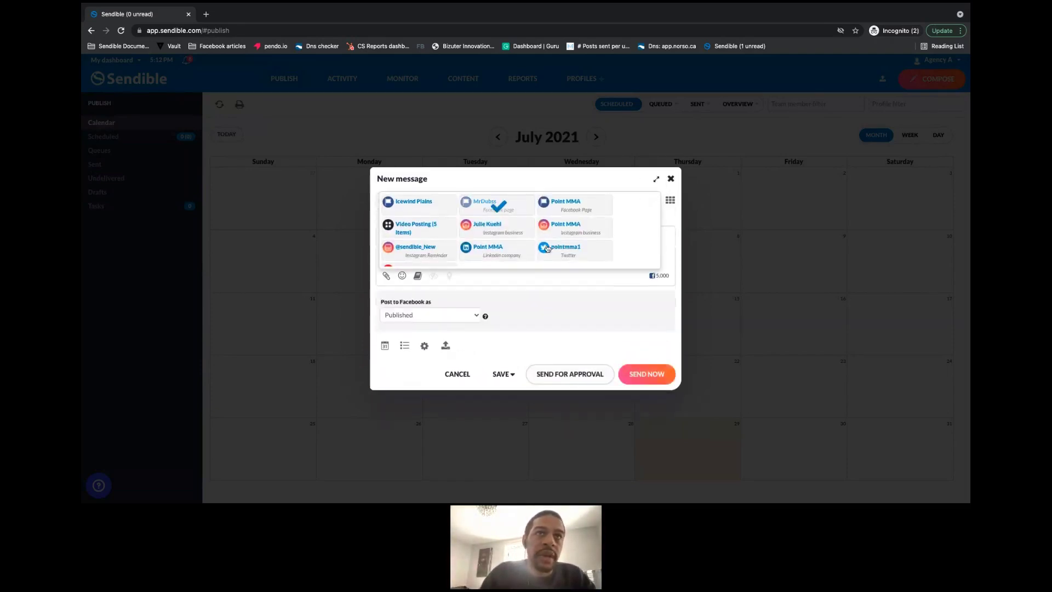
click(571, 236)
click(569, 265)
scroll(497, 256, down, 1)
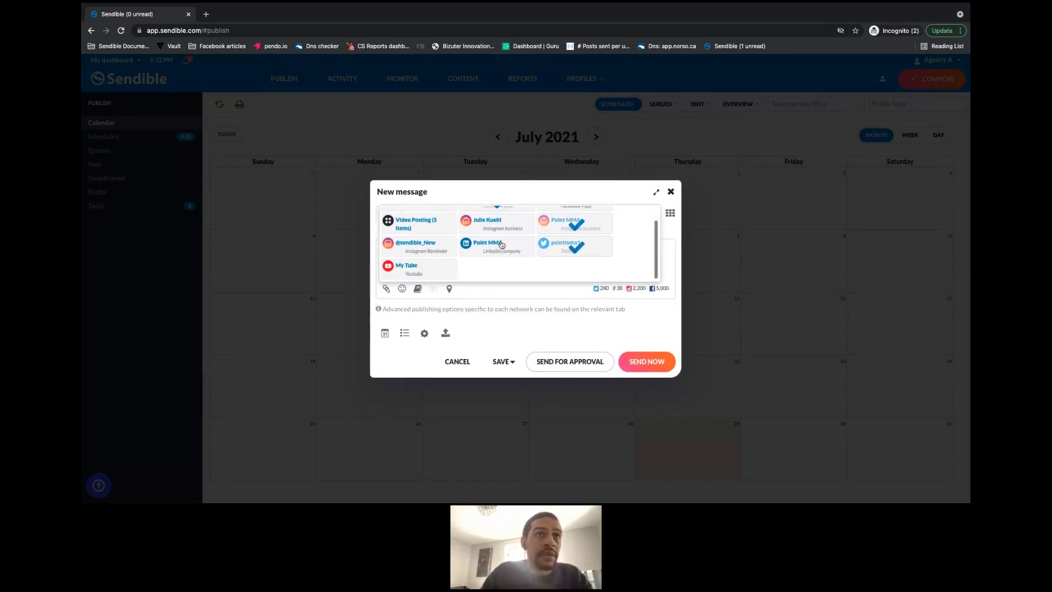
click(502, 245)
click(600, 193)
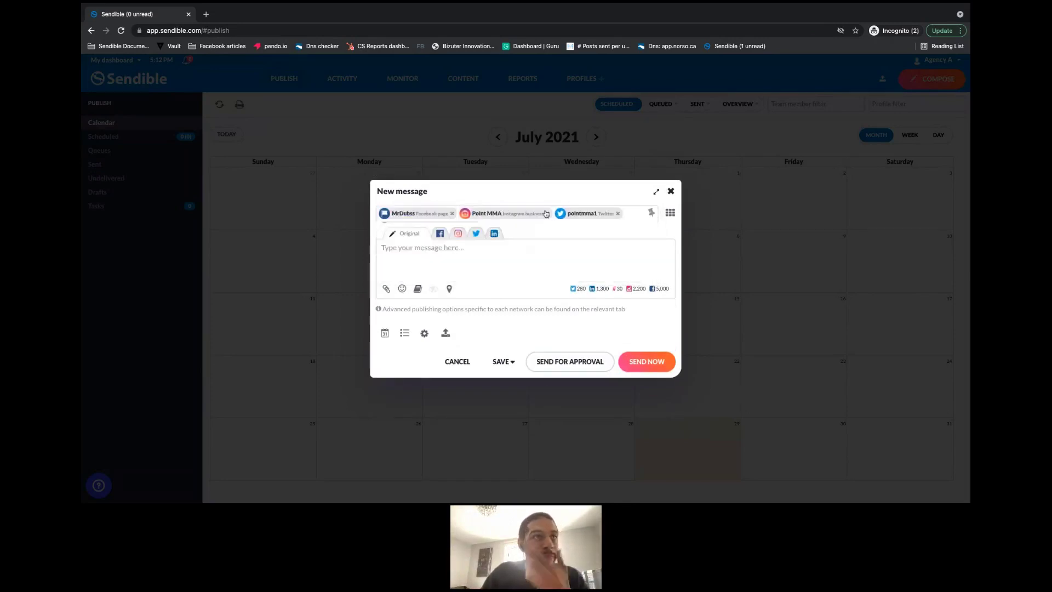
- Upload sendible logo.png from the computer as the message's image
click(387, 289)
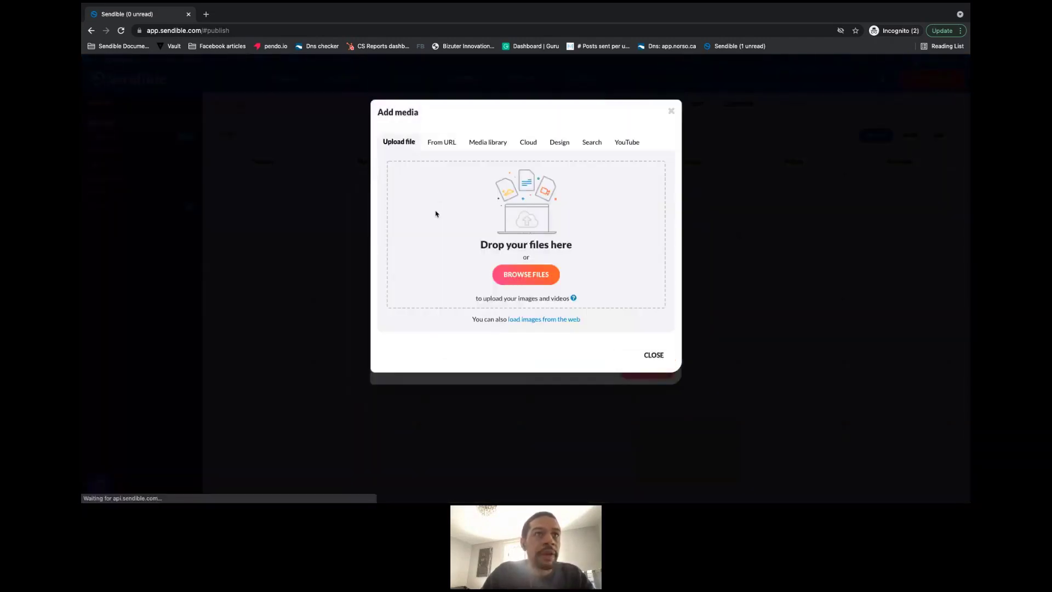
click(541, 277)
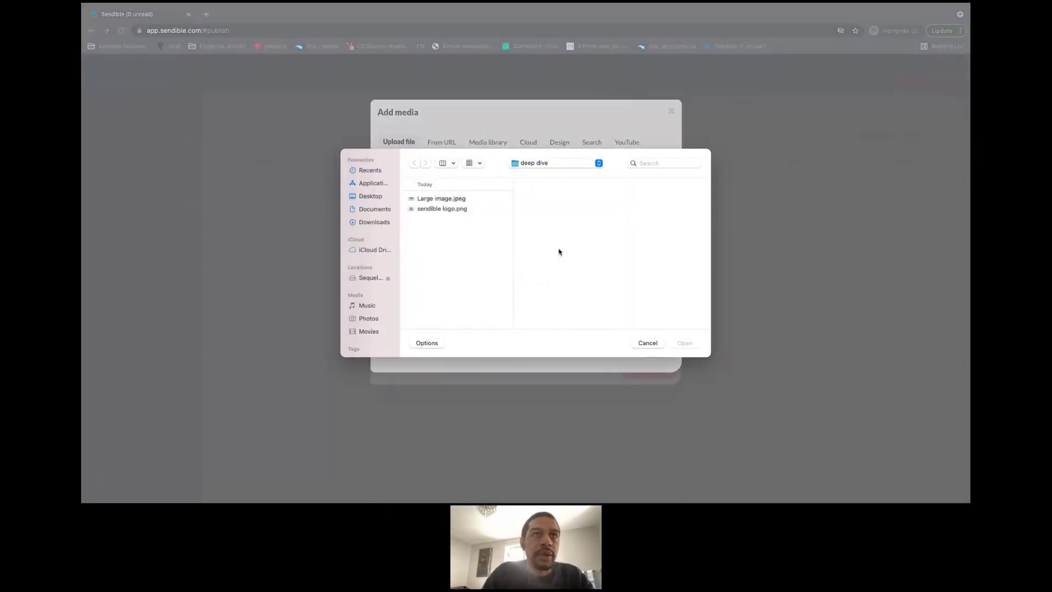
click(421, 210)
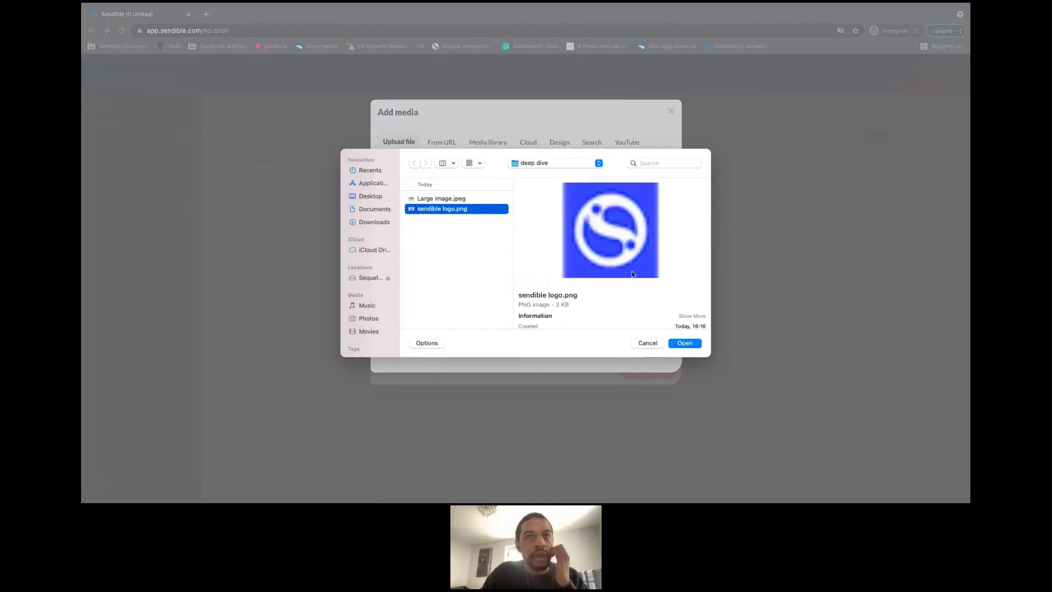
scroll(625, 314, down, 5)
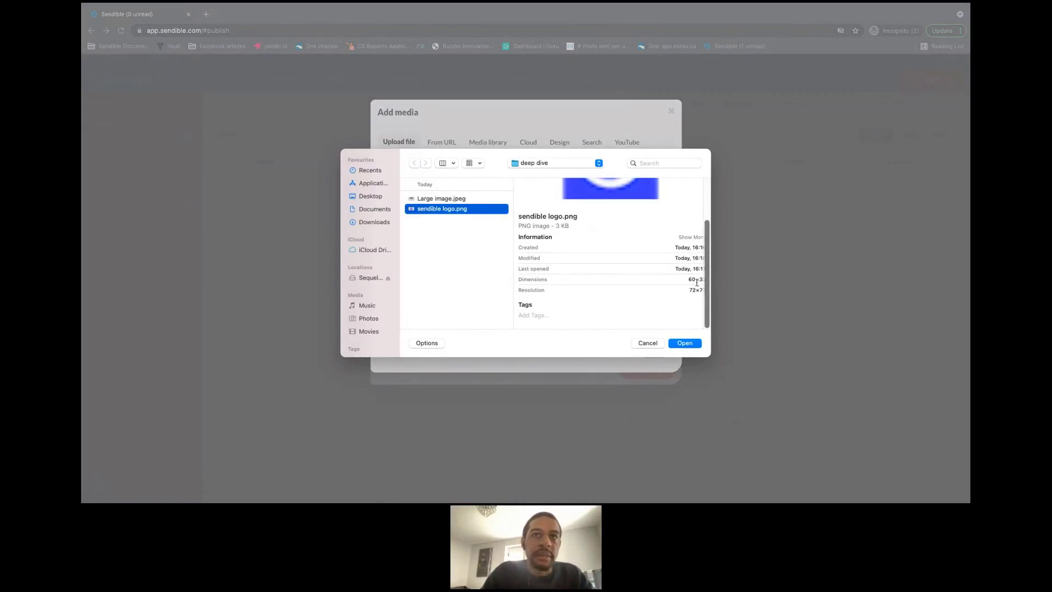
click(441, 198)
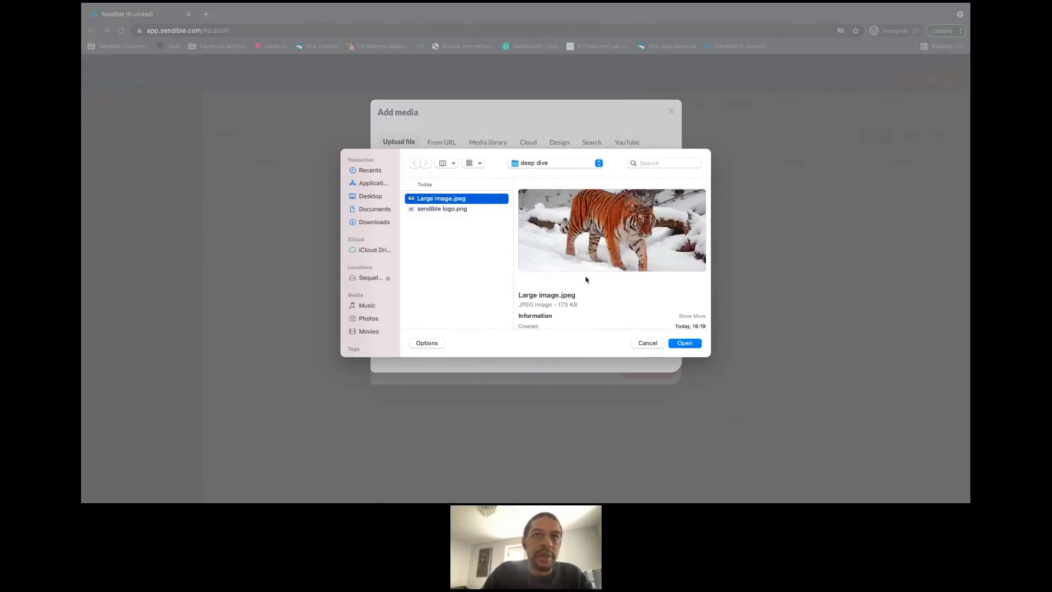
scroll(586, 278, down, 2)
scroll(677, 319, down, 2)
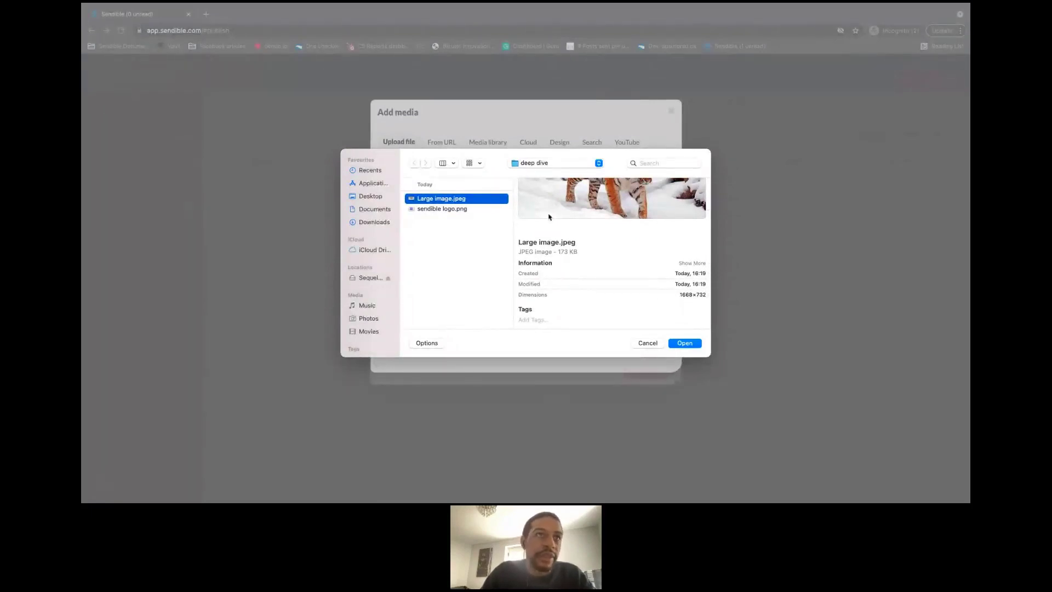
click(441, 209)
click(686, 344)
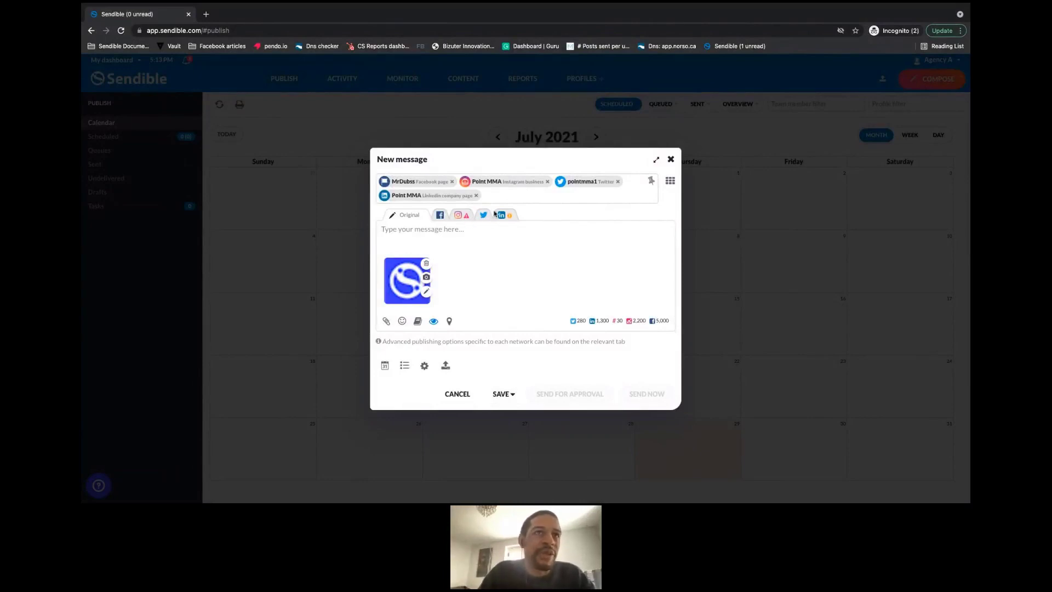
- Read Instagram's minimum-size warning for the logo, then view the LinkedIn version of the post
click(458, 218)
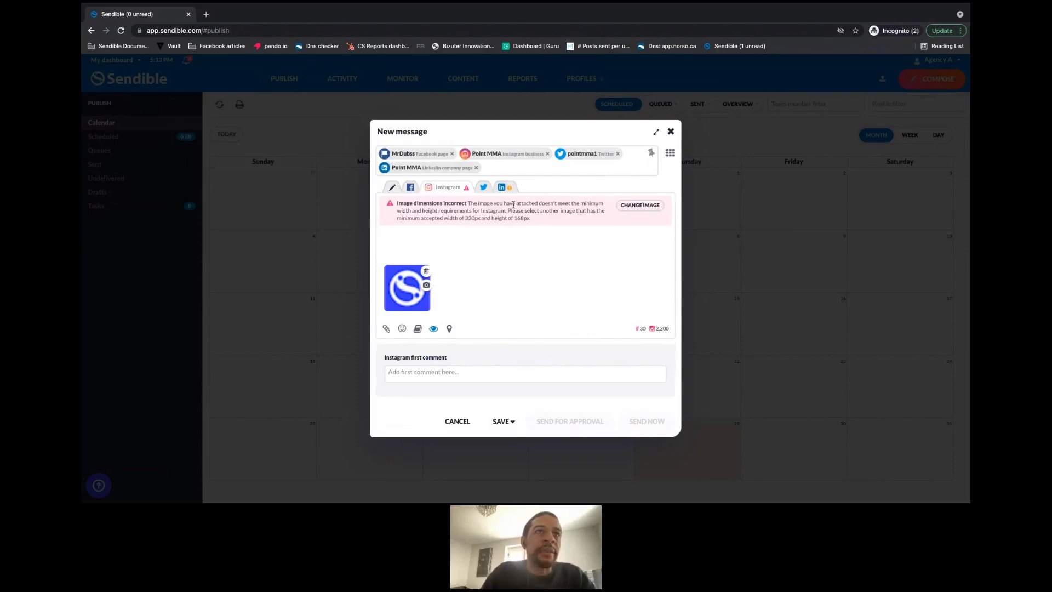
drag(580, 206, 603, 206)
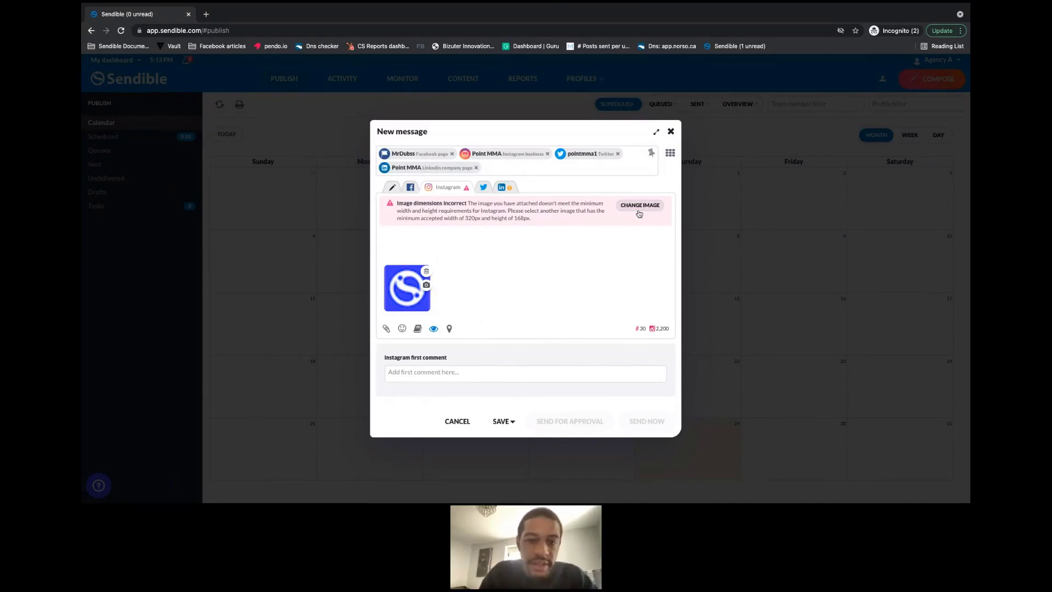
click(503, 187)
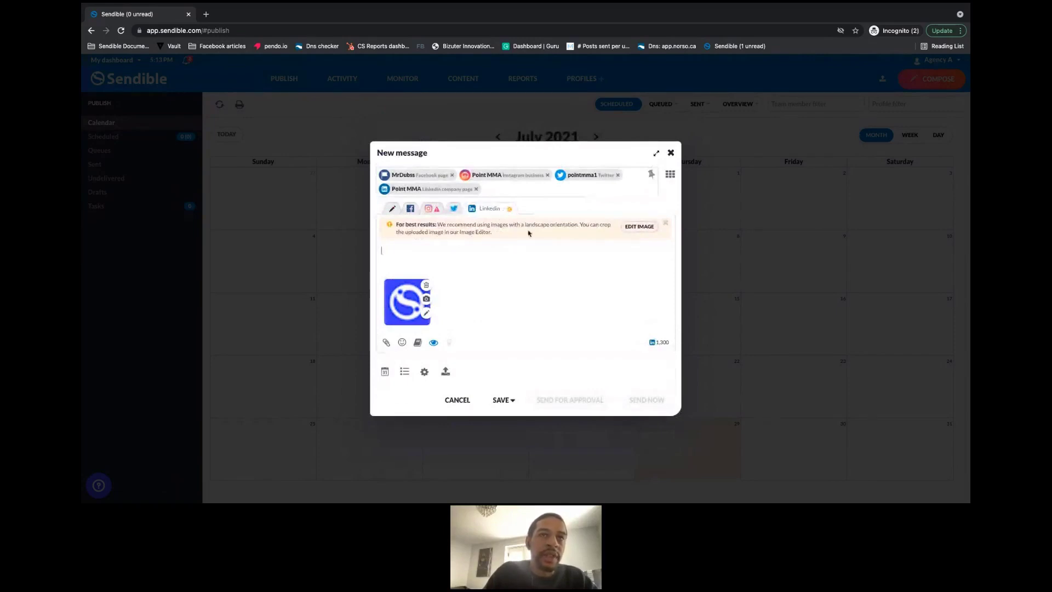
- Open the attached logo in the image editor and leave, discarding changes
click(425, 314)
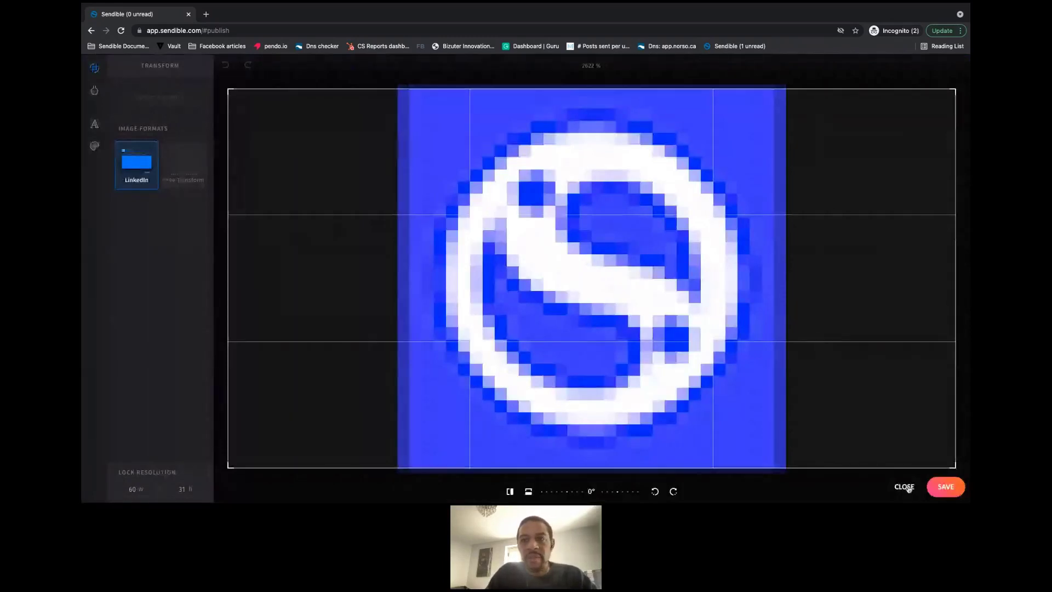
click(908, 488)
click(615, 174)
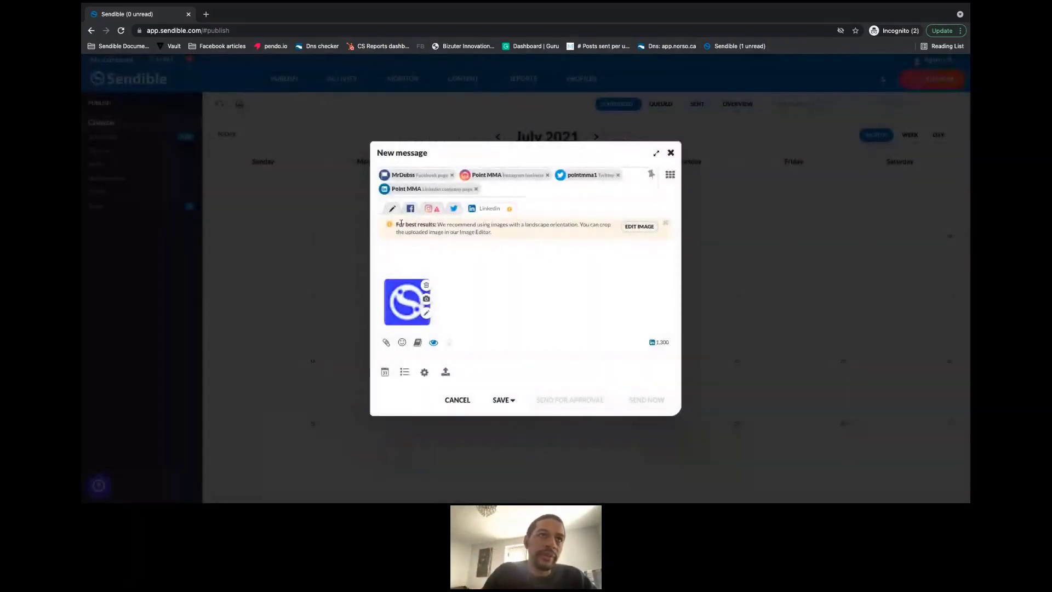
- Remove the logo from the general message and upload Large image.jpeg from the deep dive folder
click(393, 208)
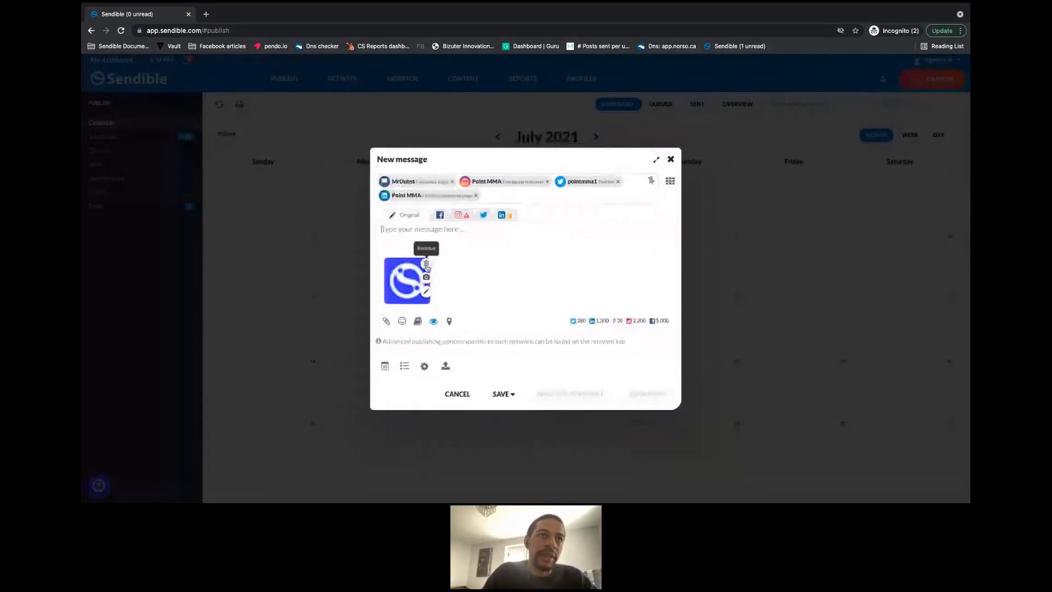
click(426, 263)
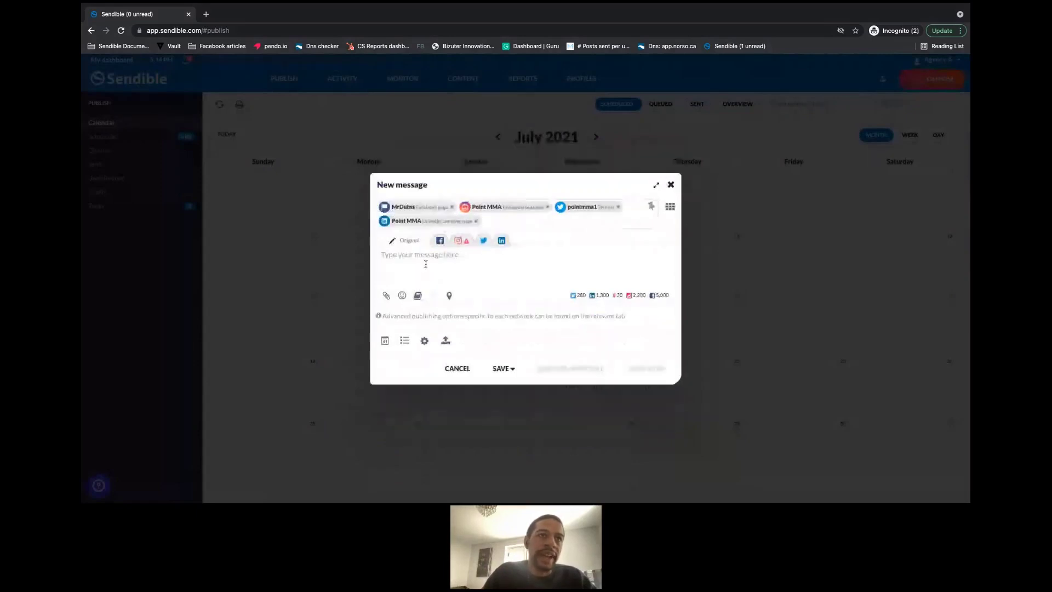
click(386, 297)
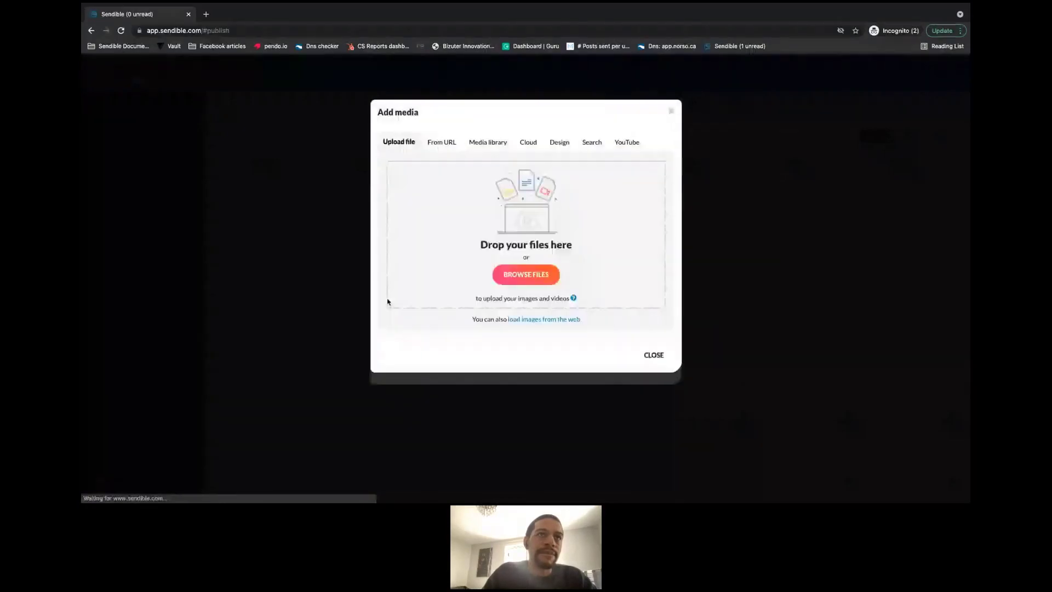
click(537, 275)
click(445, 199)
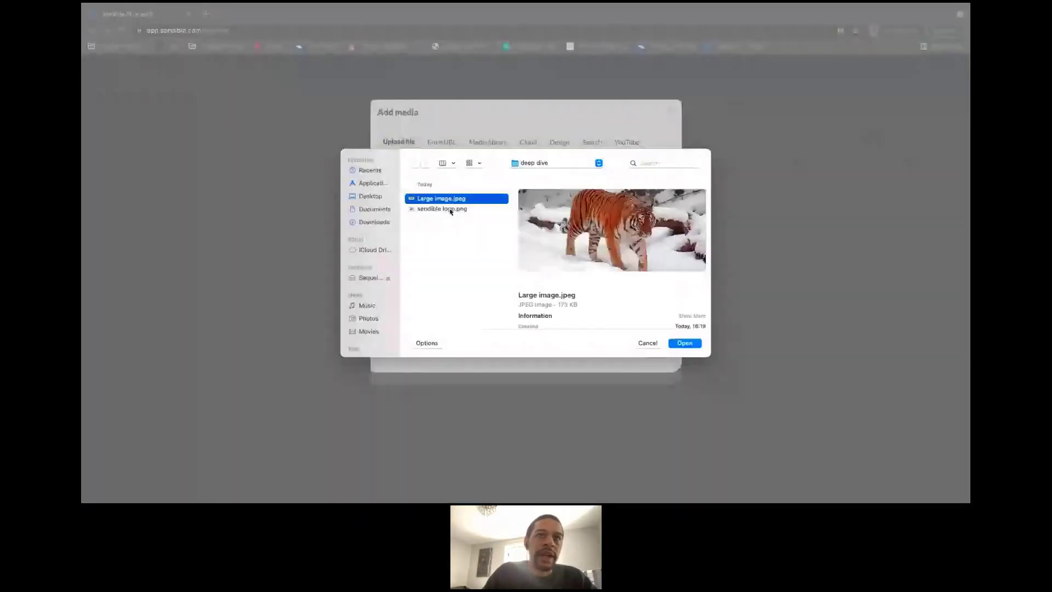
click(685, 343)
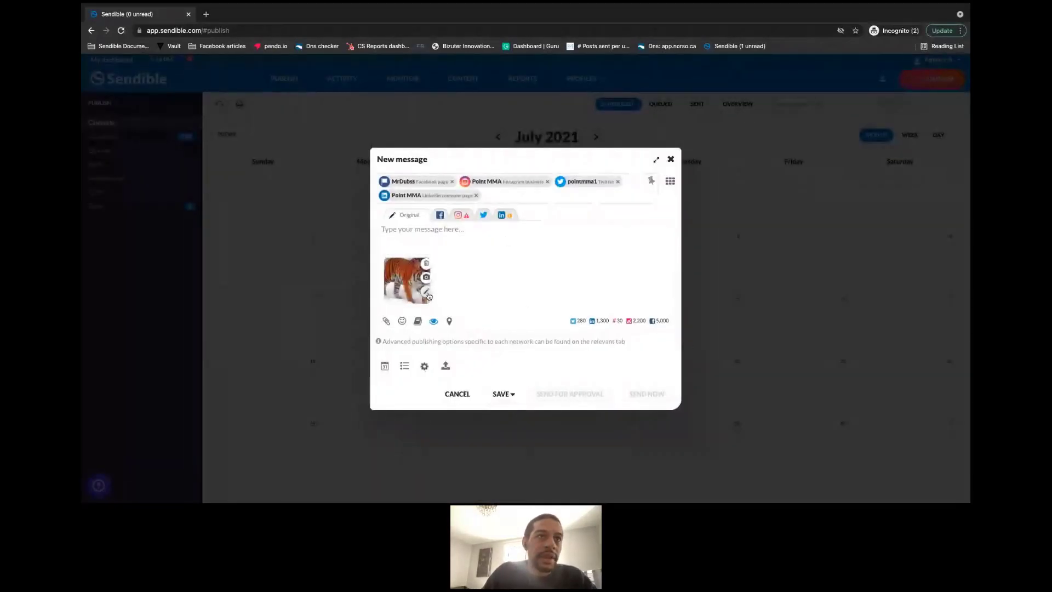
- Set the tiger photo's crop to Free Transform, trying width 800 locked, ending unlocked at 1668 × 732
click(428, 294)
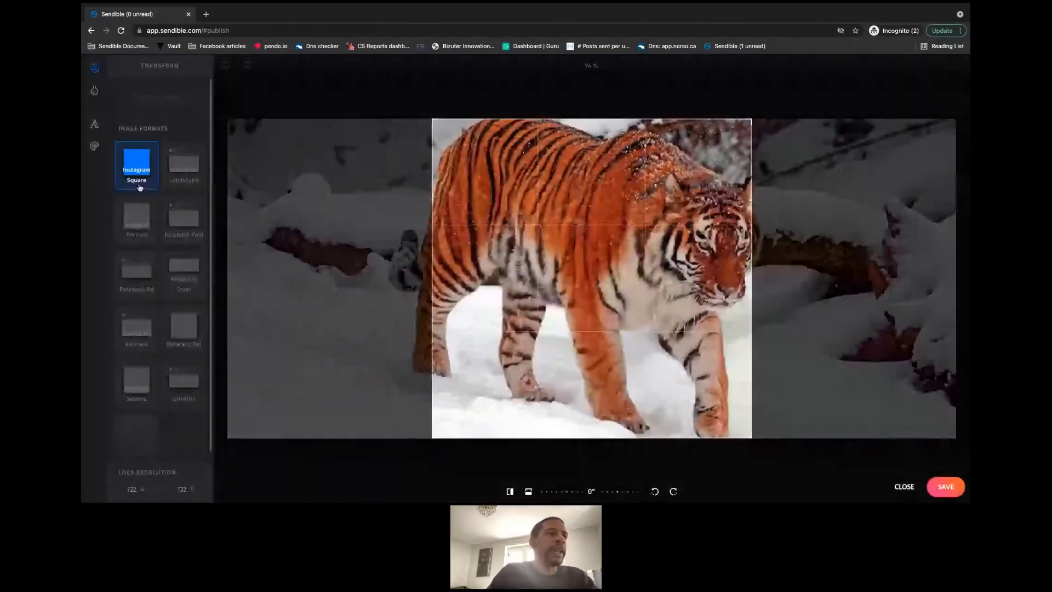
scroll(155, 387, down, 1)
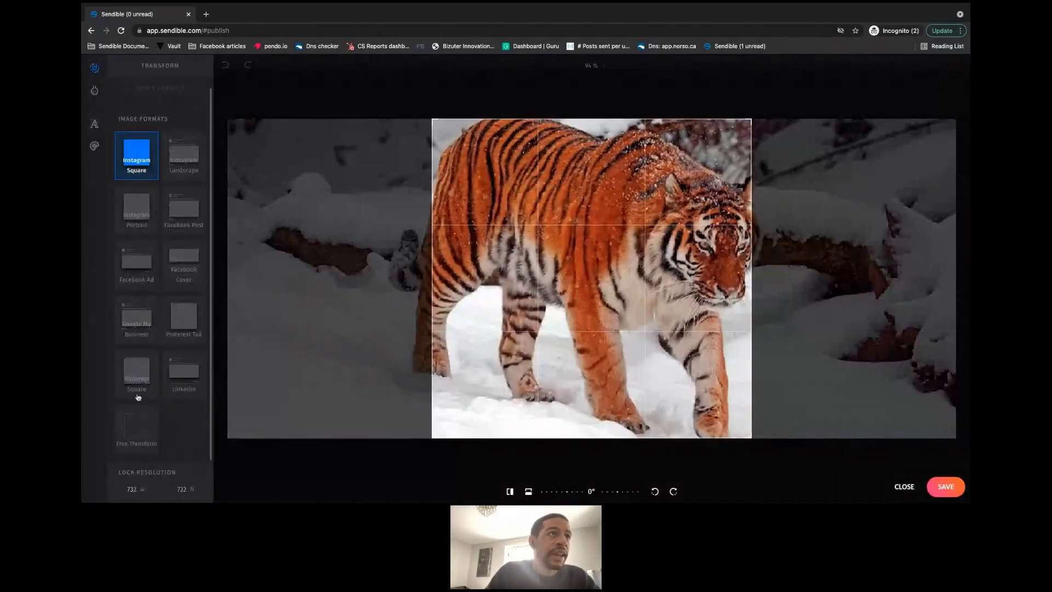
click(138, 426)
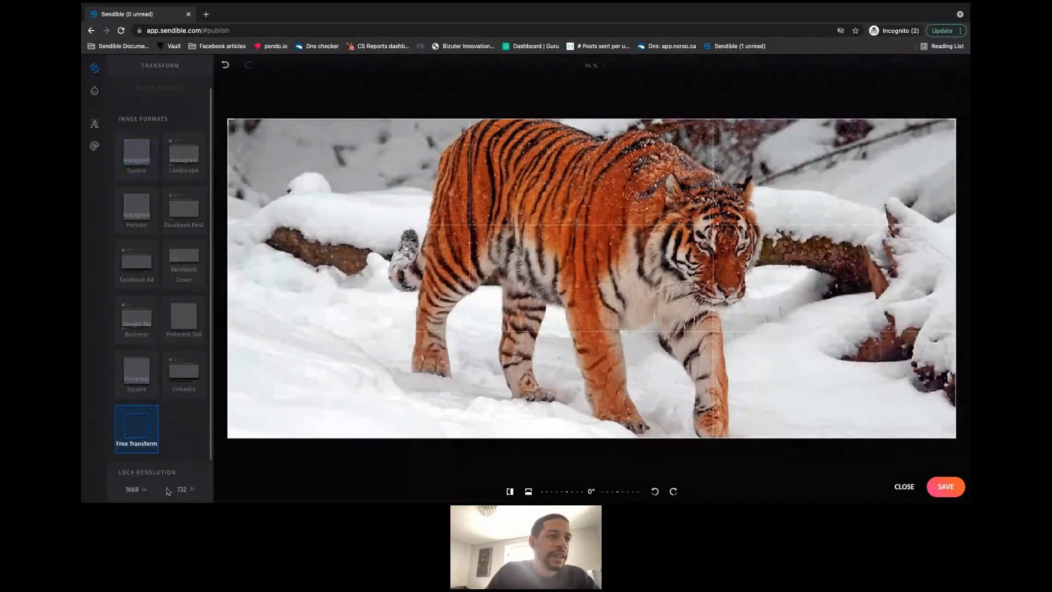
click(201, 471)
double_click(131, 487)
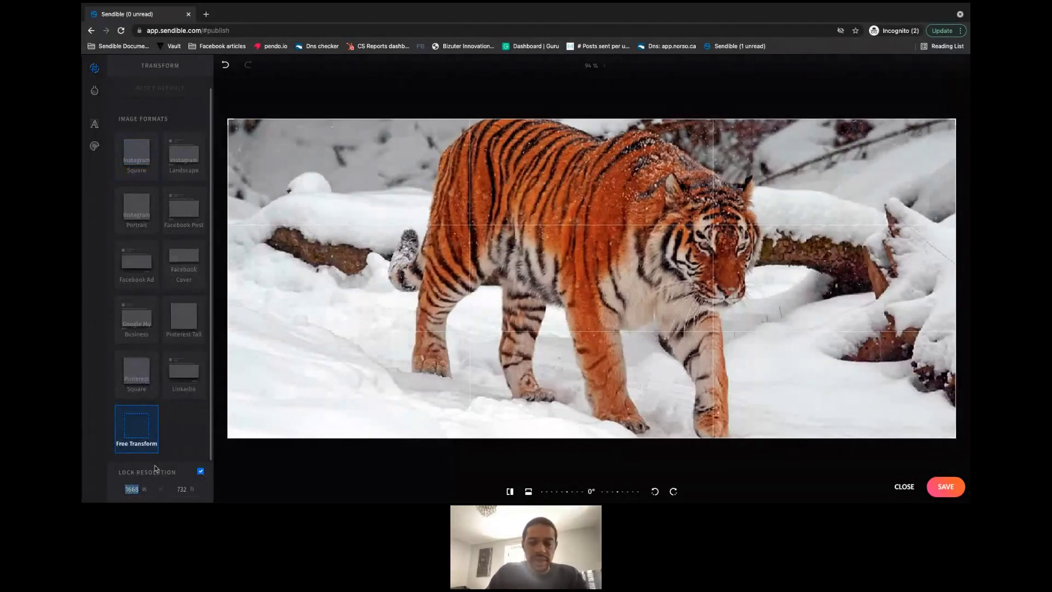
text(800)
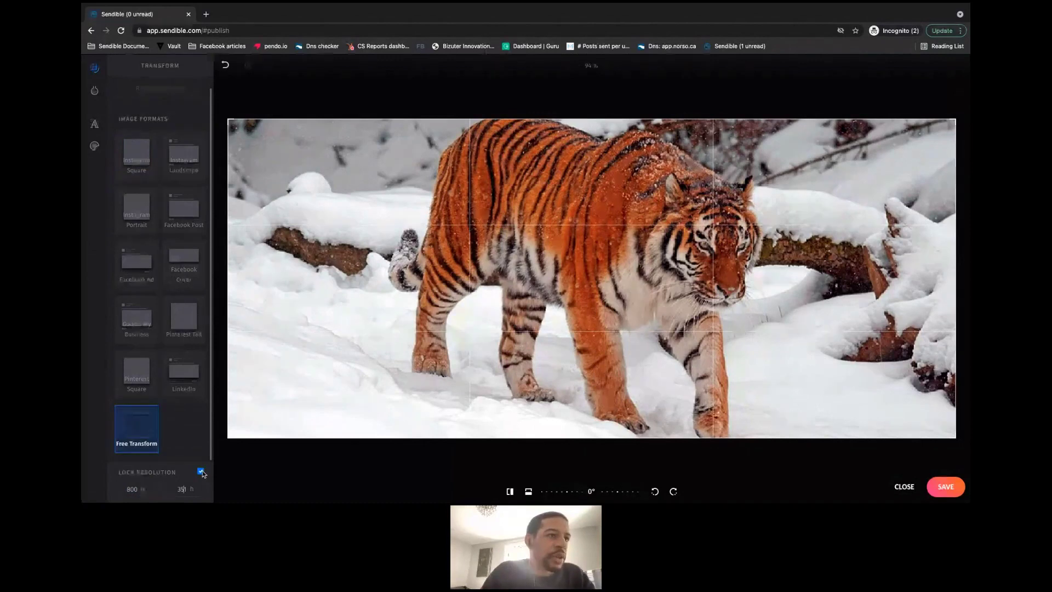
click(201, 472)
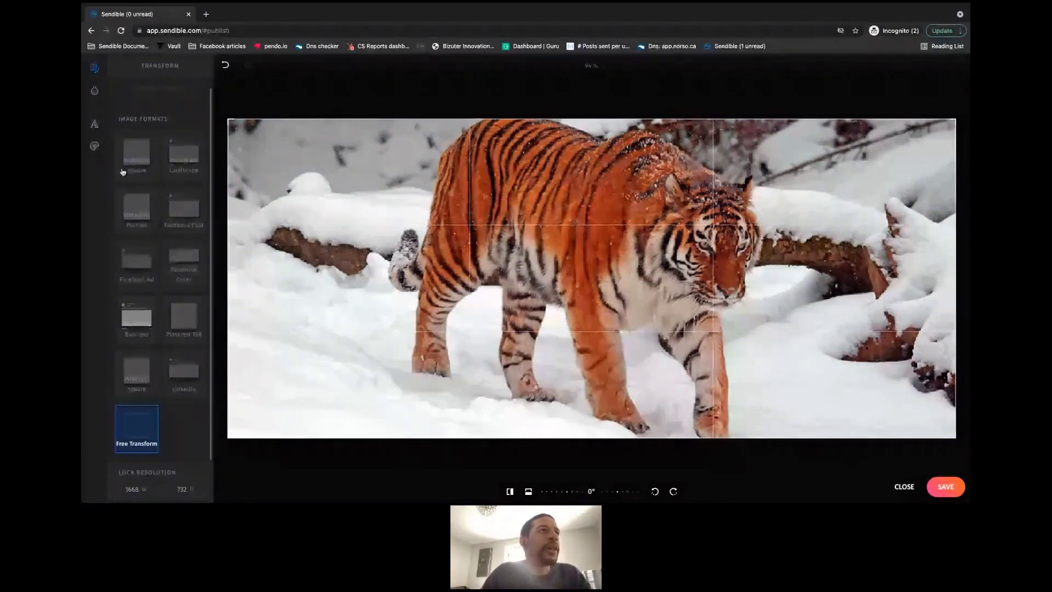
- Open the photo filters and expand the DuoTone and Black & White variations
mouse_move(100, 94)
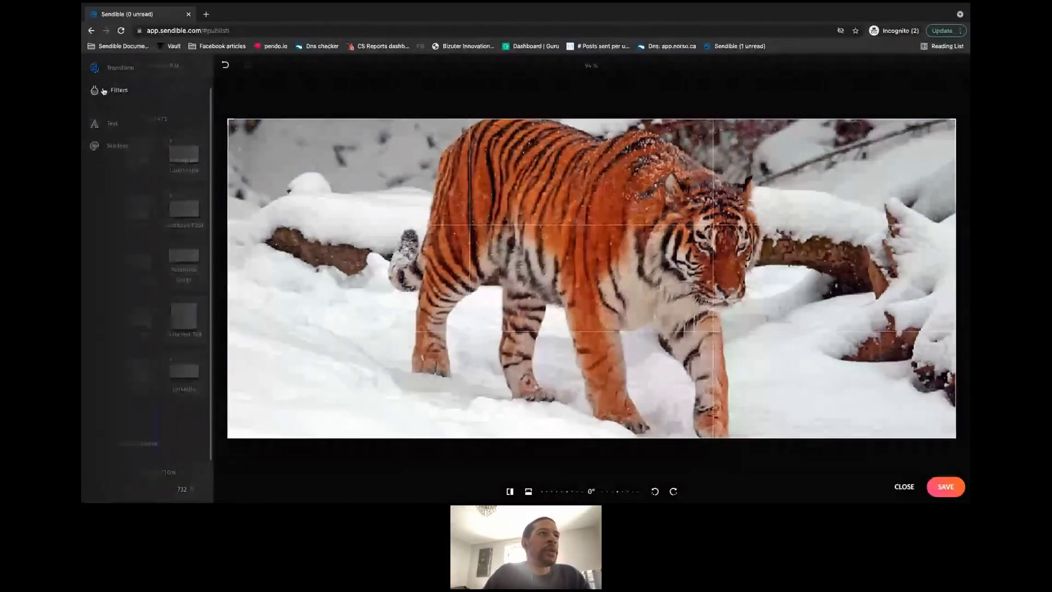
click(101, 94)
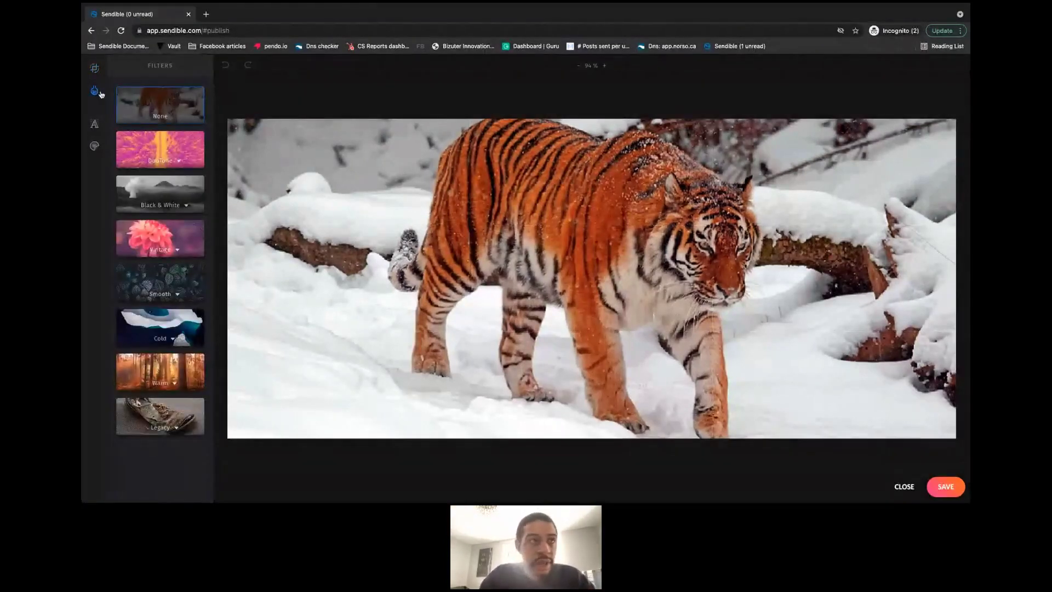
click(174, 156)
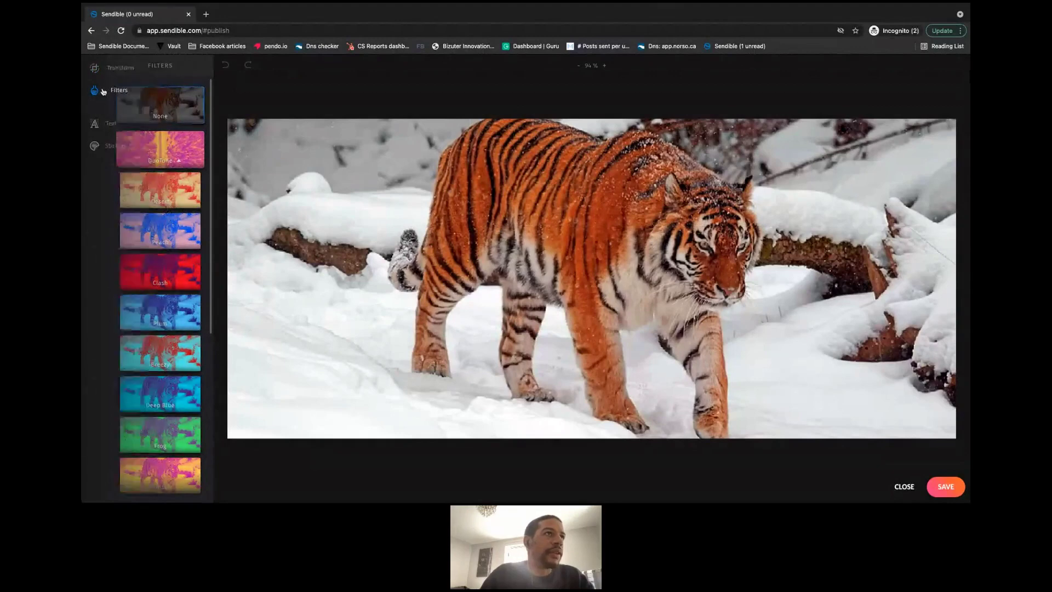
scroll(161, 218, down, 1)
scroll(160, 218, down, 3)
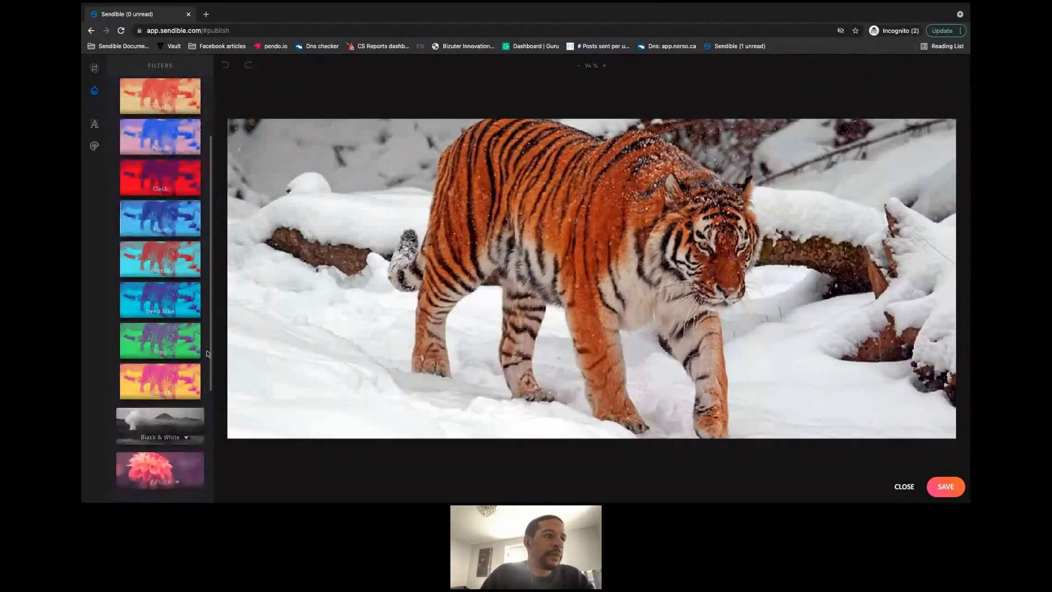
scroll(163, 208, up, 3)
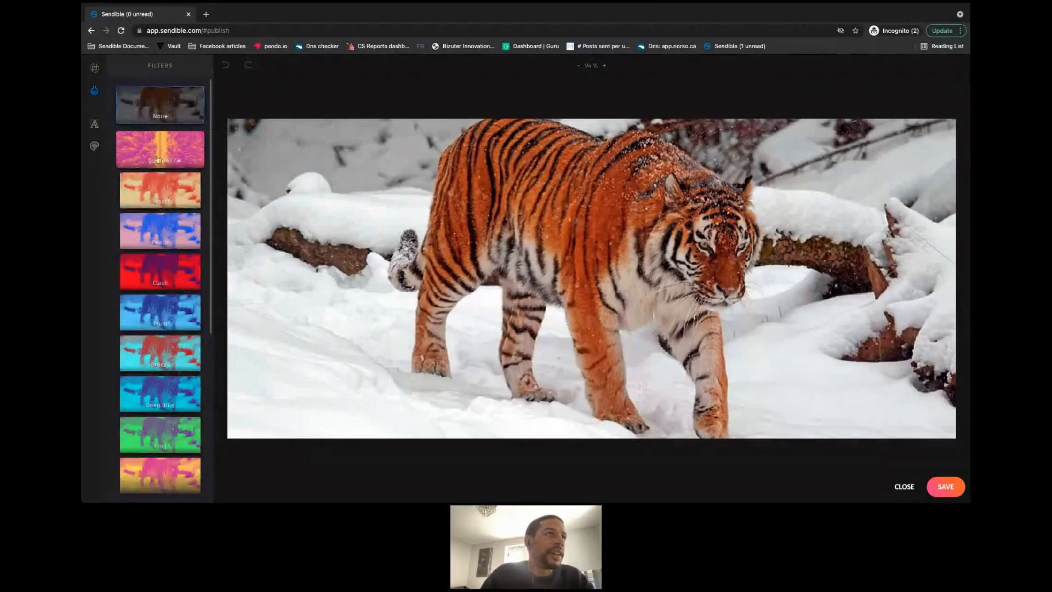
scroll(163, 219, down, 5)
scroll(164, 234, down, 5)
click(159, 241)
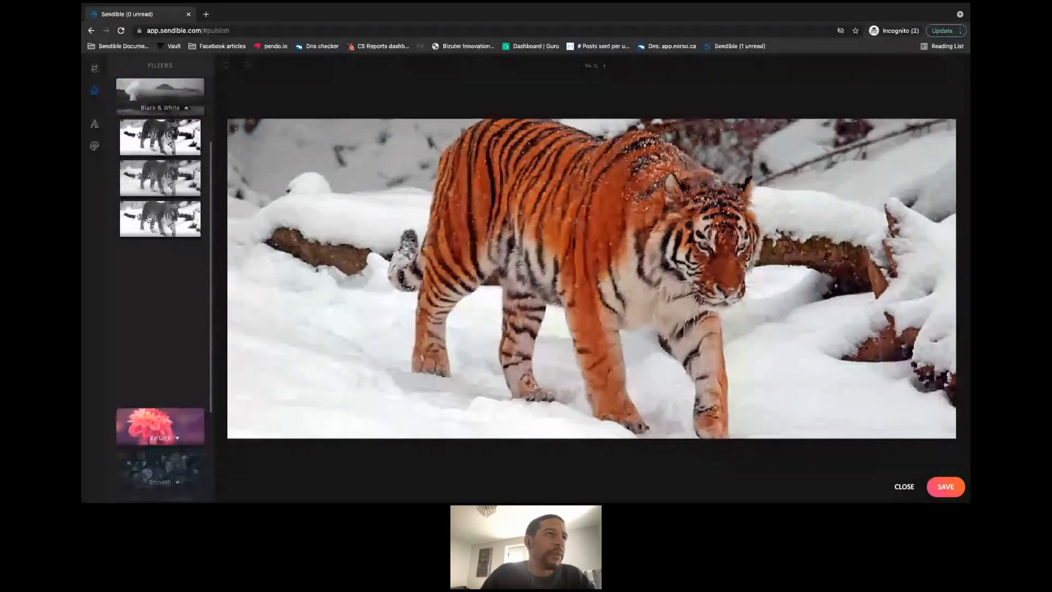
- Try the Greyed and red-and-black threshold filters, then apply the Dusty greyscale filter
click(160, 177)
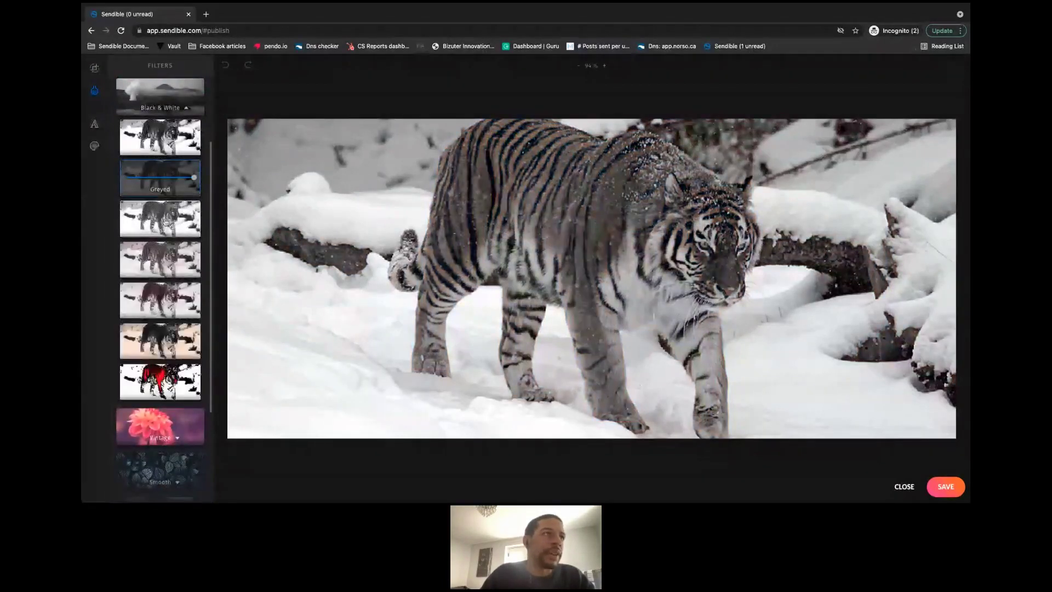
click(185, 386)
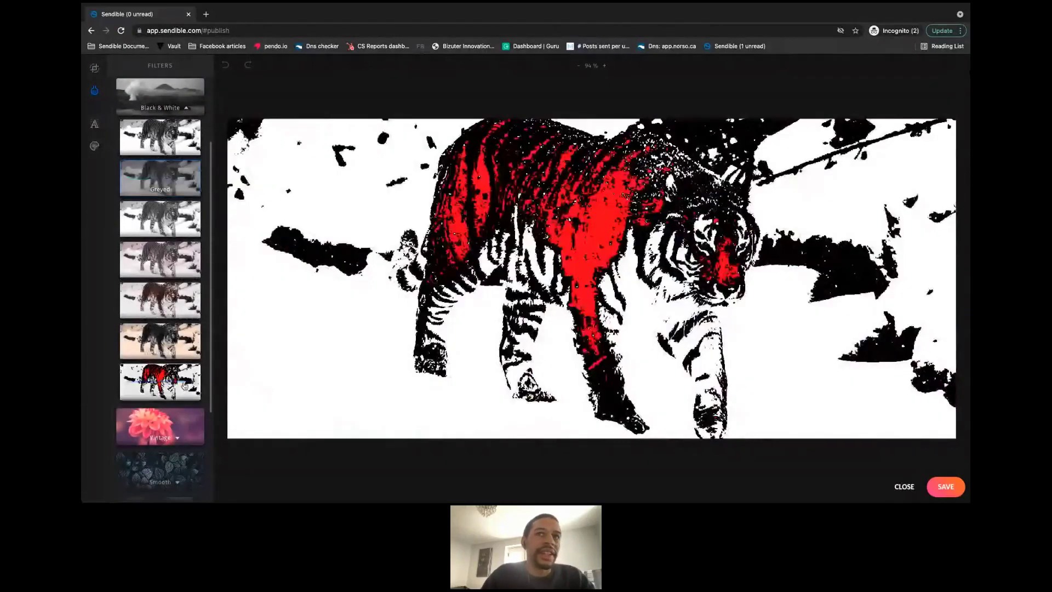
click(154, 217)
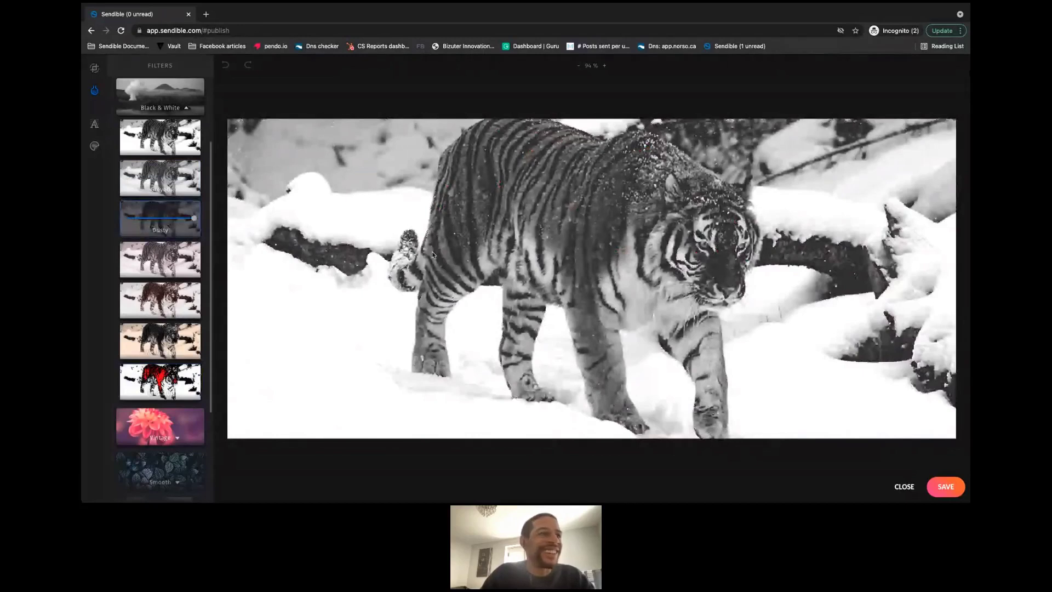
scroll(164, 373, down, 3)
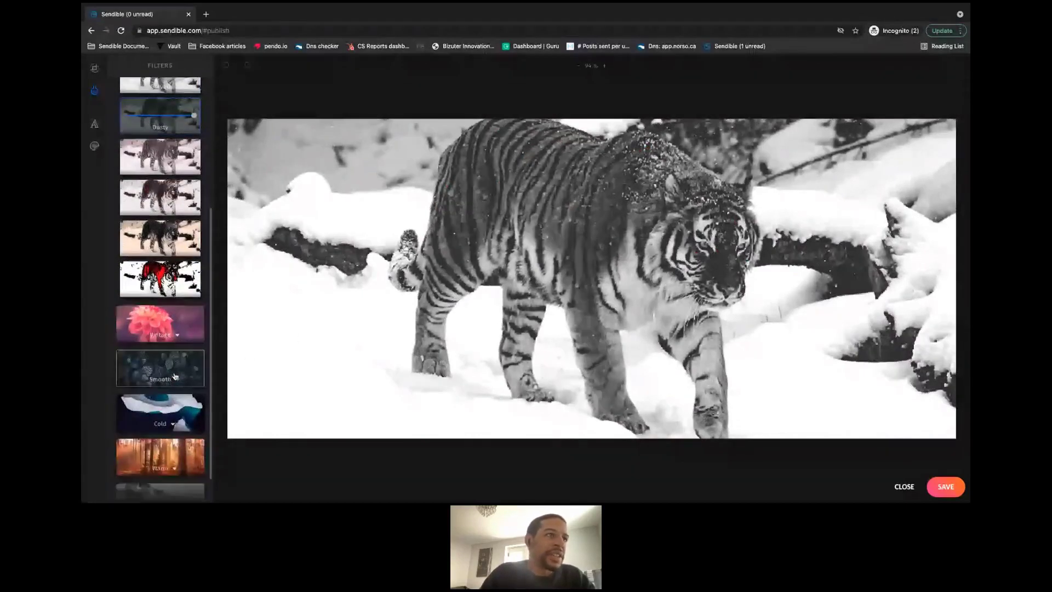
click(160, 323)
scroll(160, 219, up, 3)
mouse_move(102, 94)
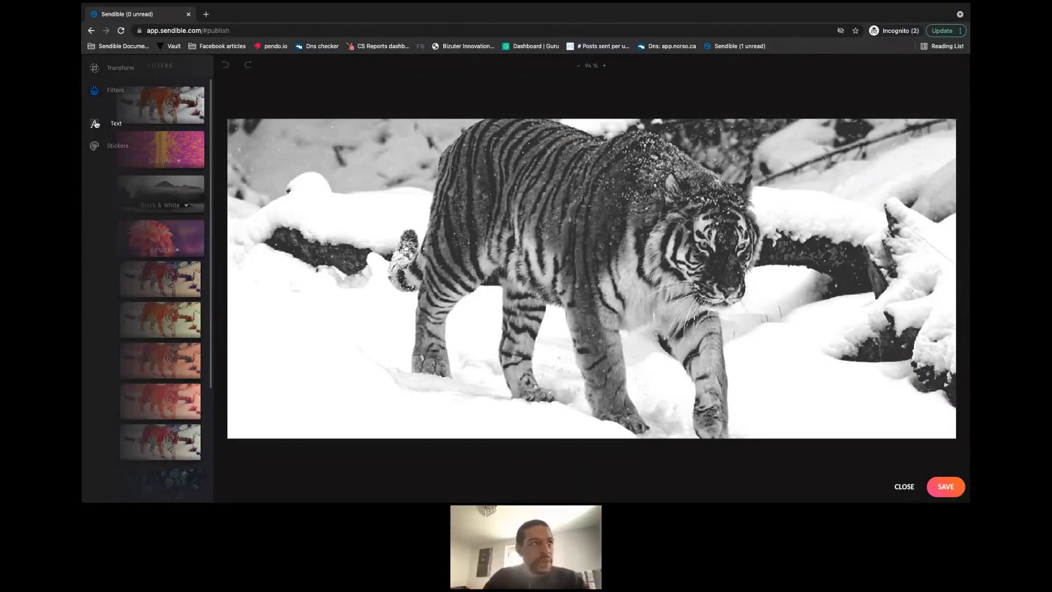
click(95, 124)
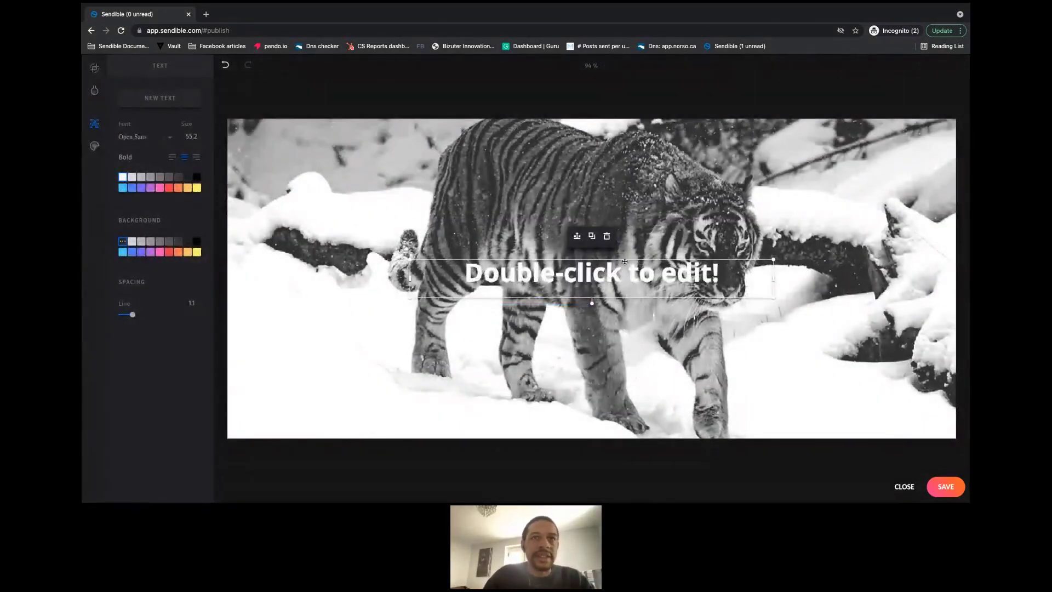
drag(623, 265, 440, 128)
click(159, 189)
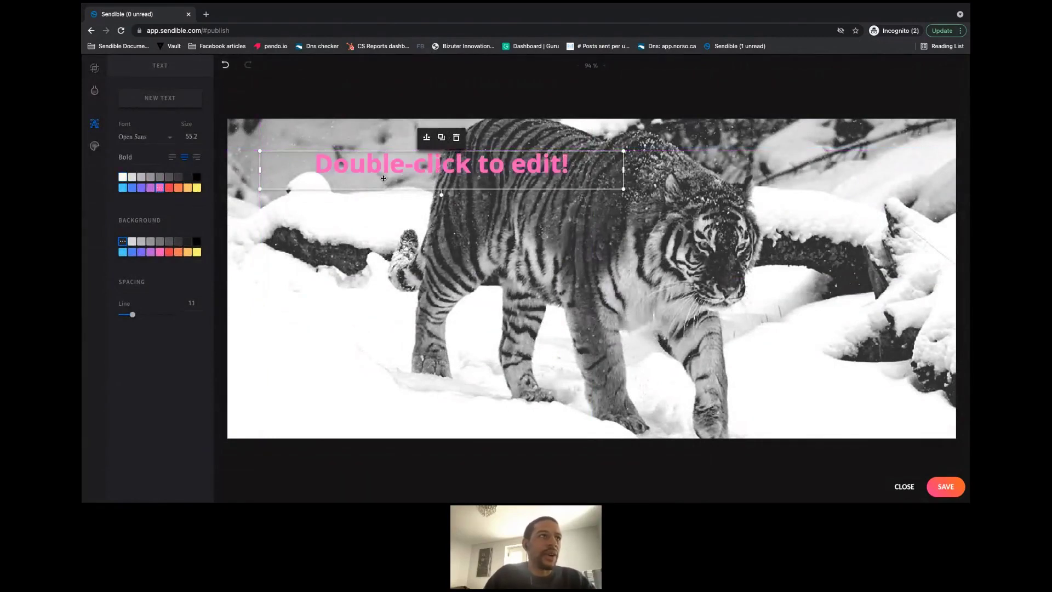
click(143, 253)
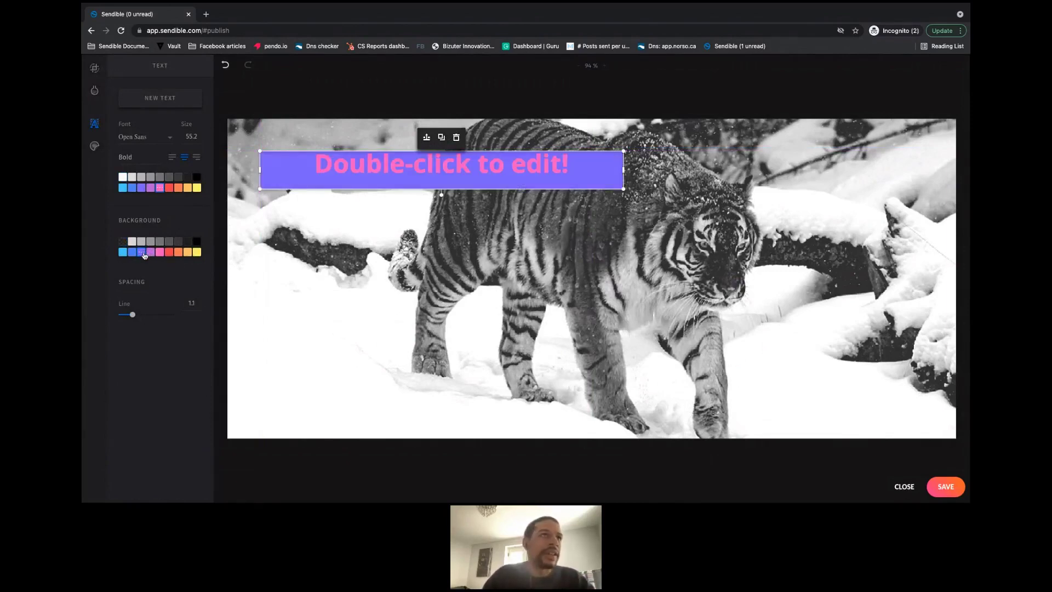
click(457, 138)
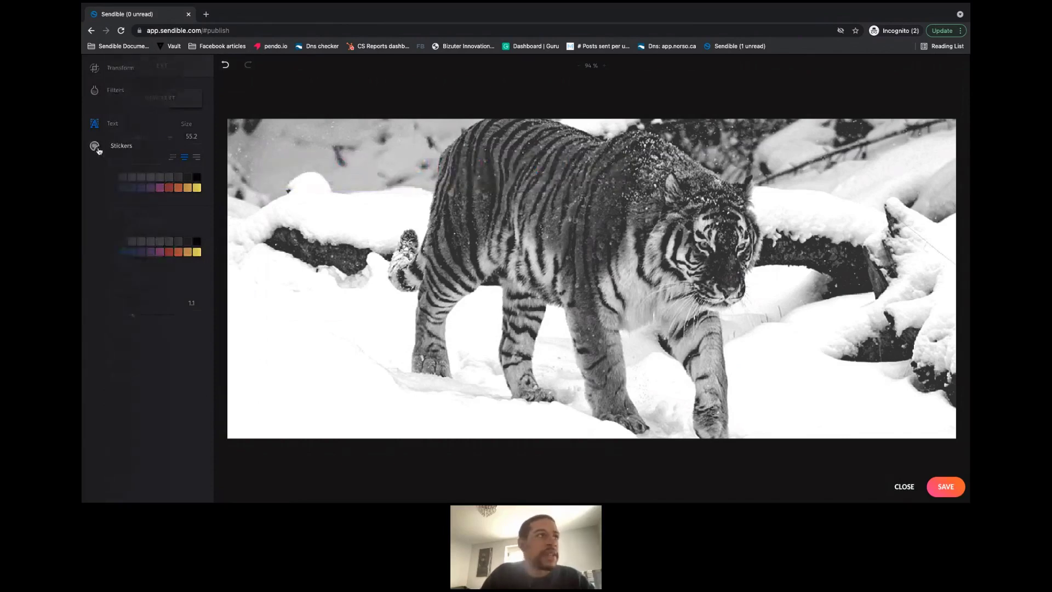
- Browse the Emoticons and Shapes stickers, undoing then redoing the black-and-white filter
click(98, 151)
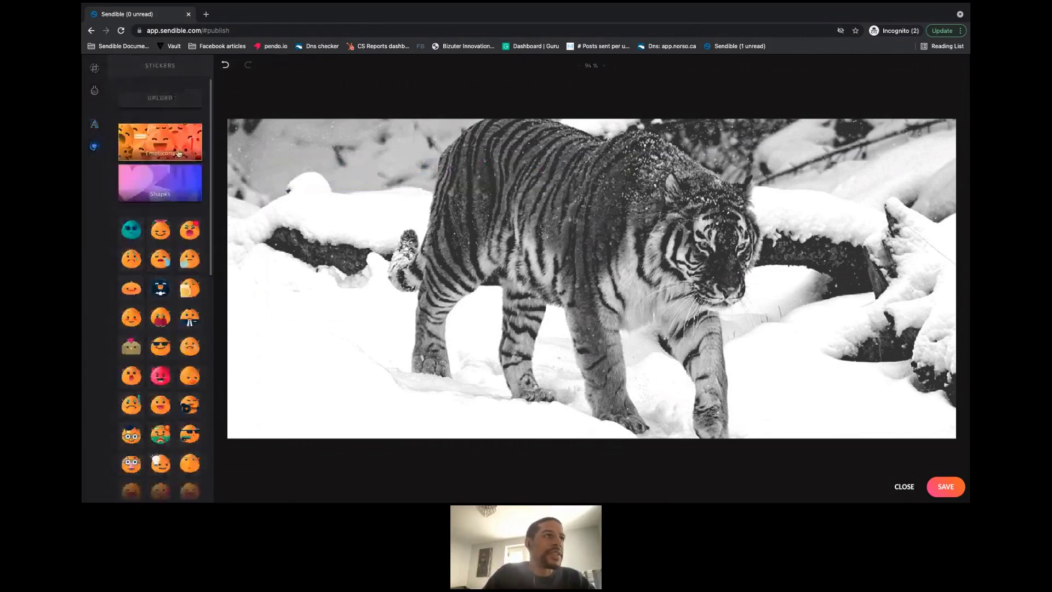
click(179, 154)
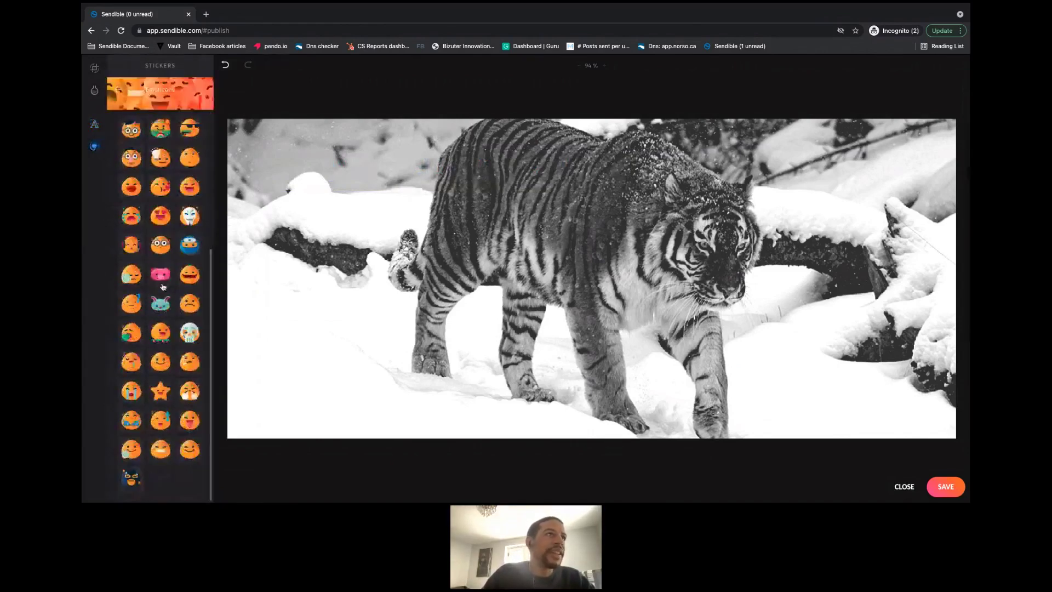
click(225, 65)
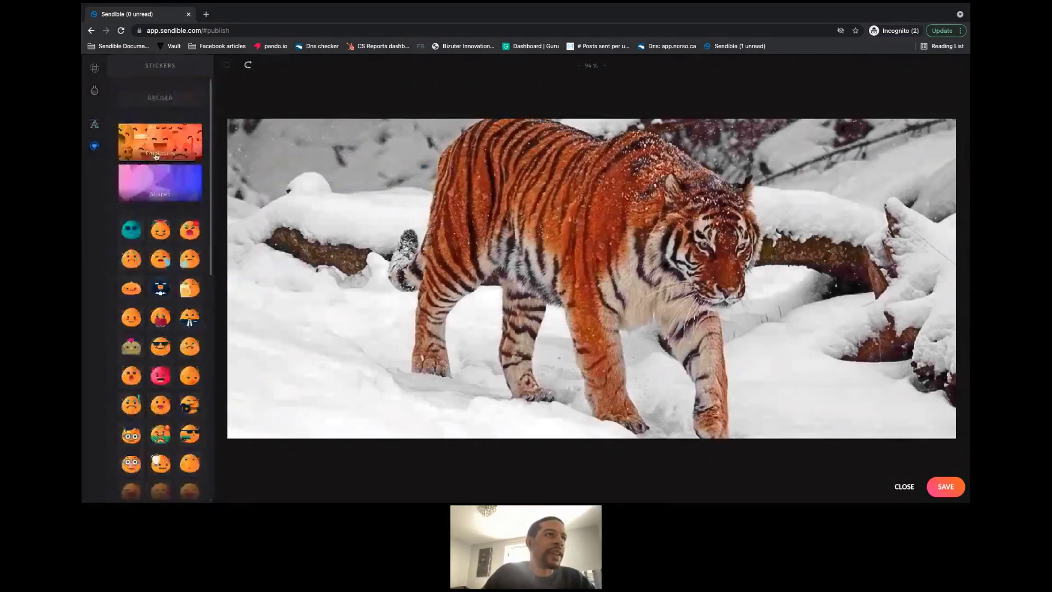
click(164, 183)
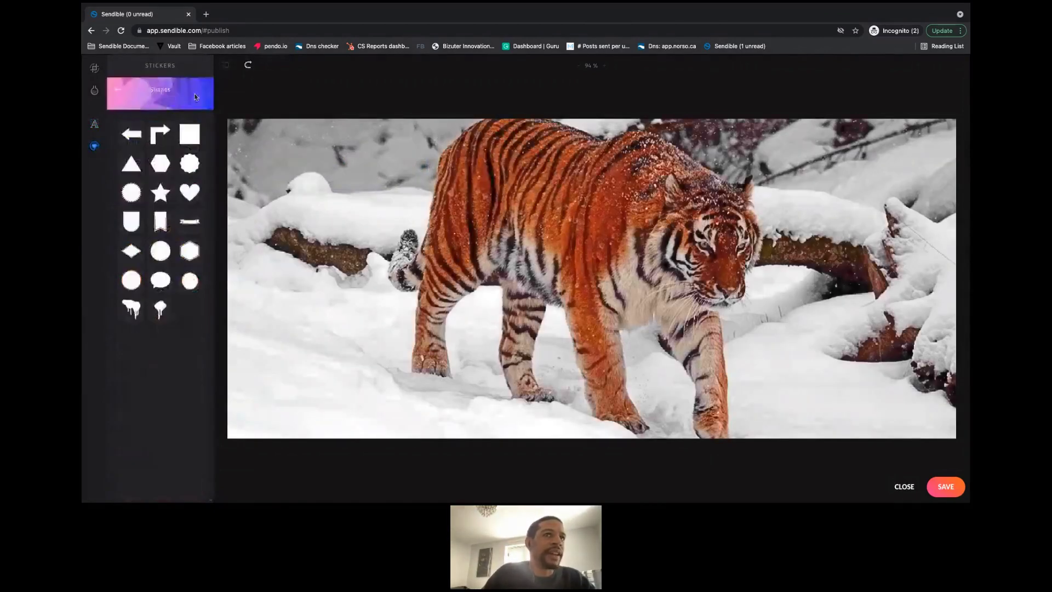
click(250, 66)
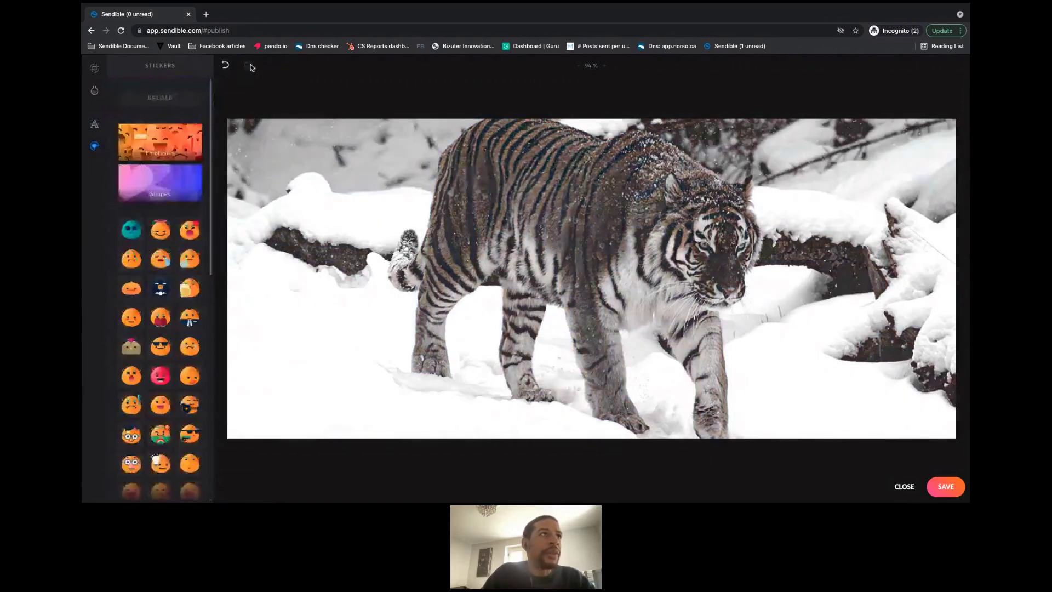
- Upload sendible logo.png as a sticker, drag it to the upper left, then undo both actions
click(181, 99)
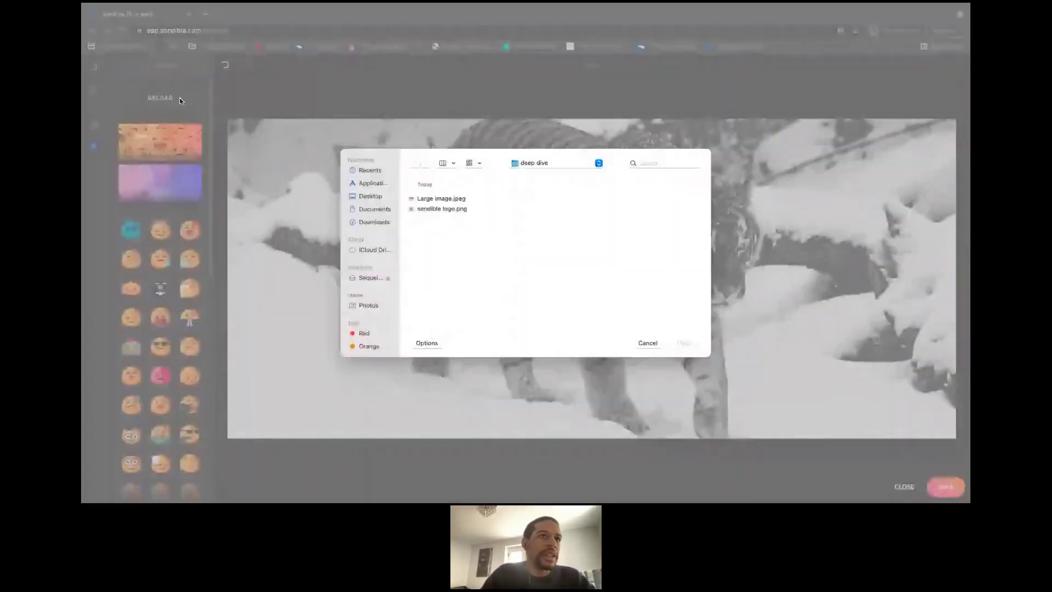
click(442, 208)
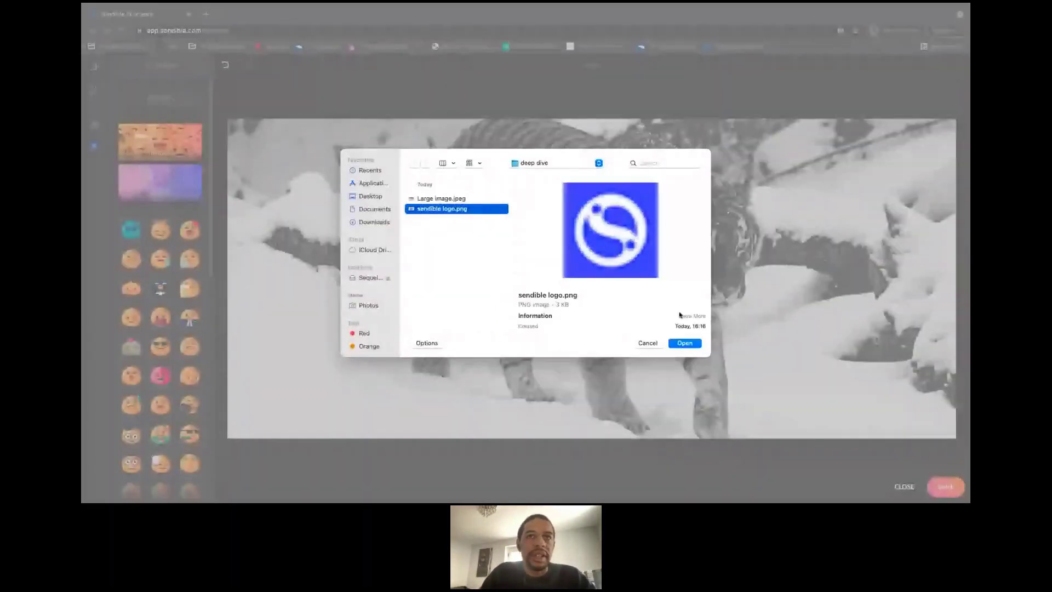
click(685, 343)
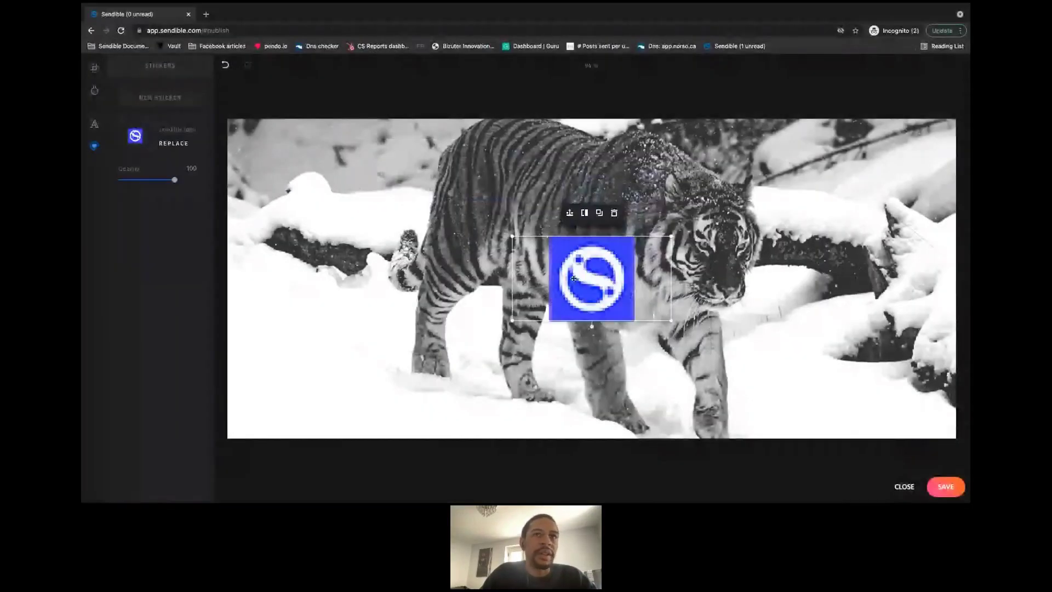
drag(545, 265, 216, 170)
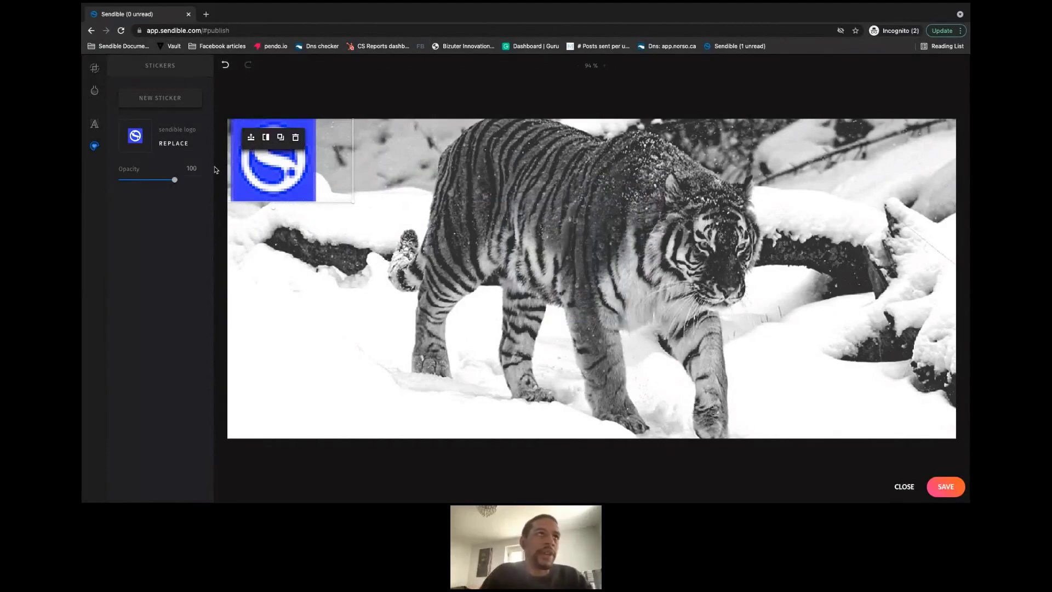
click(225, 66)
click(226, 66)
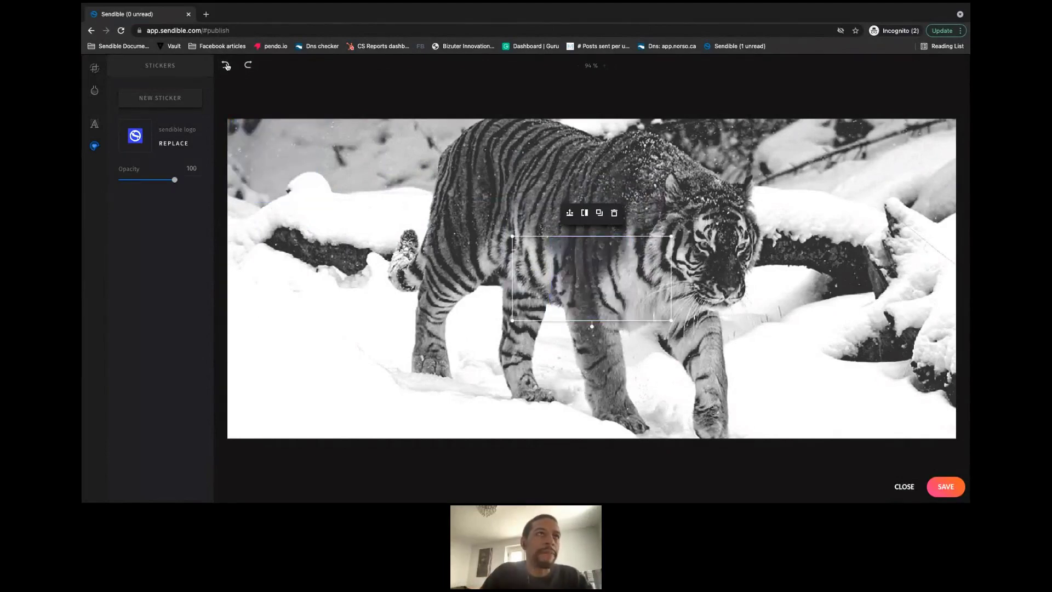
- Close the image editor discarding edits, then close the new message composer
click(899, 489)
click(619, 173)
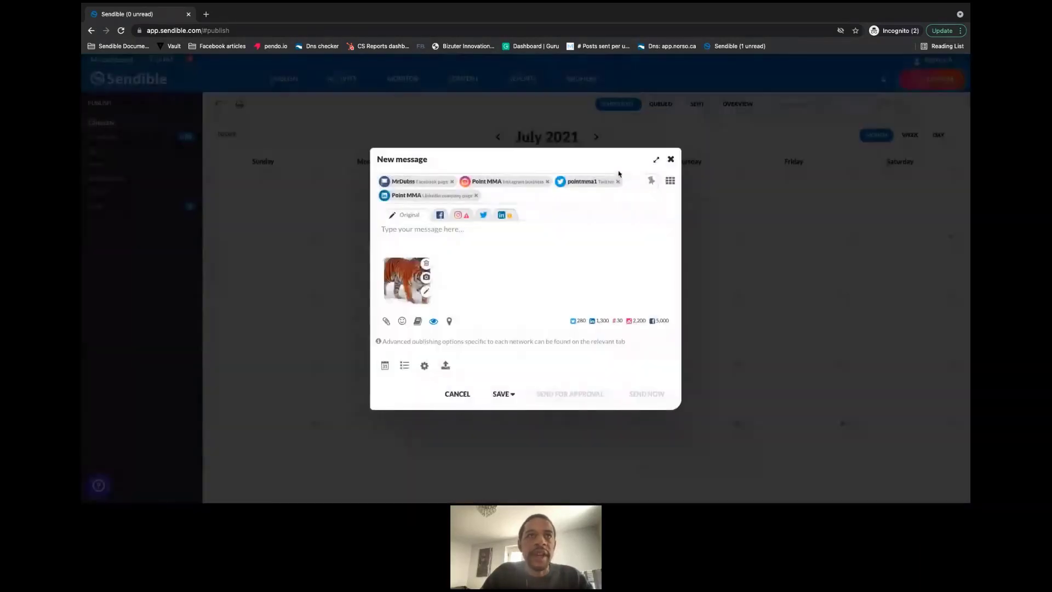
click(671, 159)
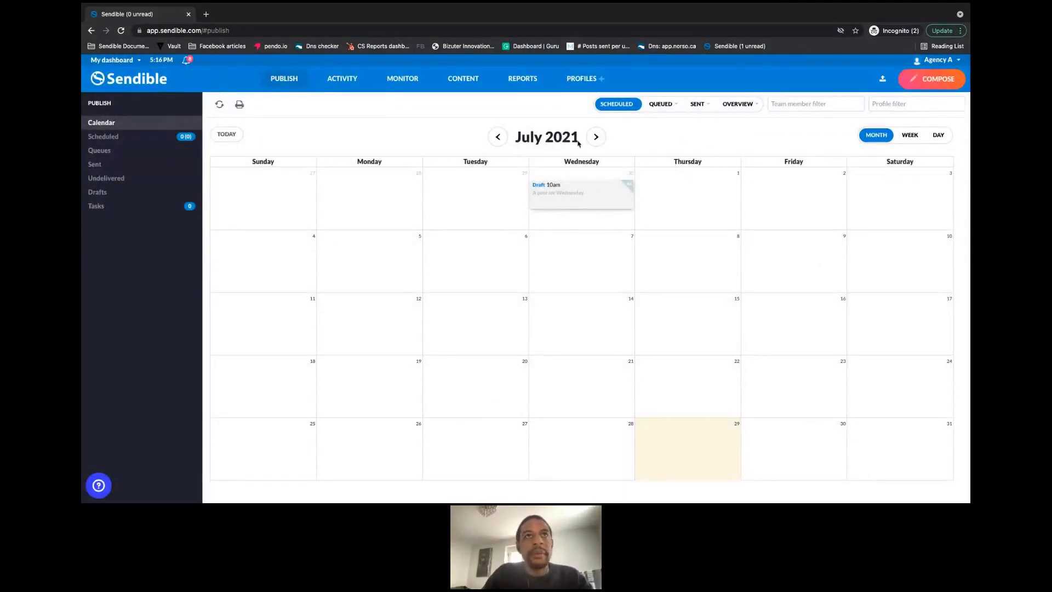
- Share the Easter Bunny video from My content's Video Library into a new message as plain text
mouse_move(463, 79)
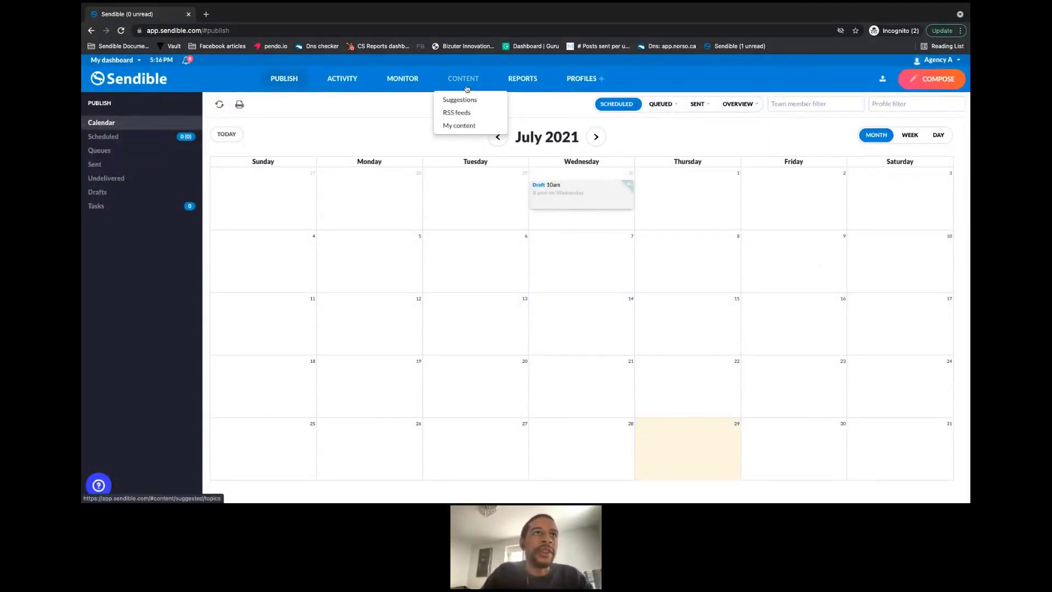
click(461, 127)
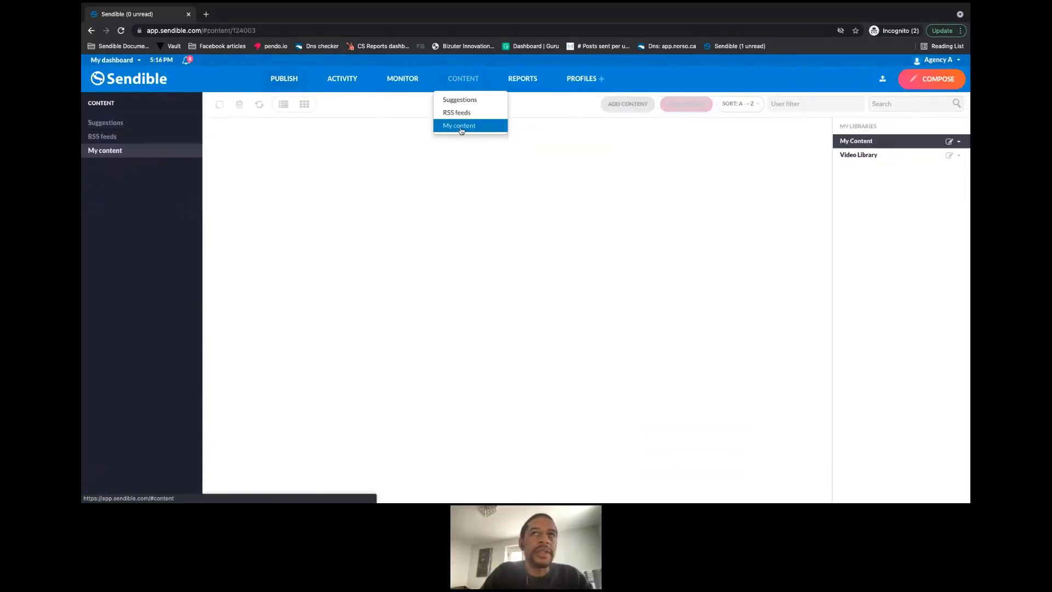
click(850, 156)
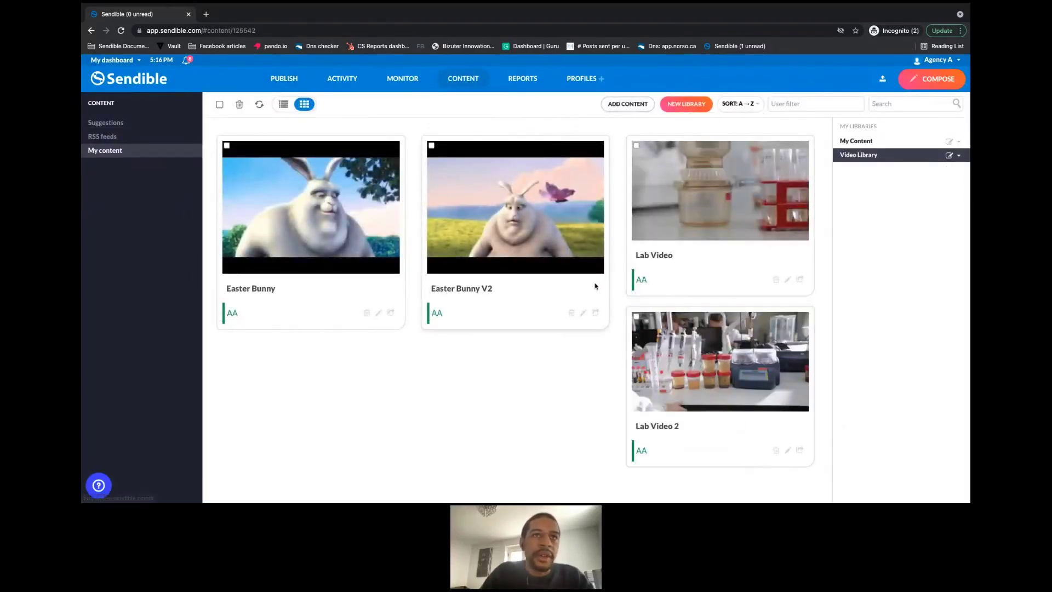
click(392, 313)
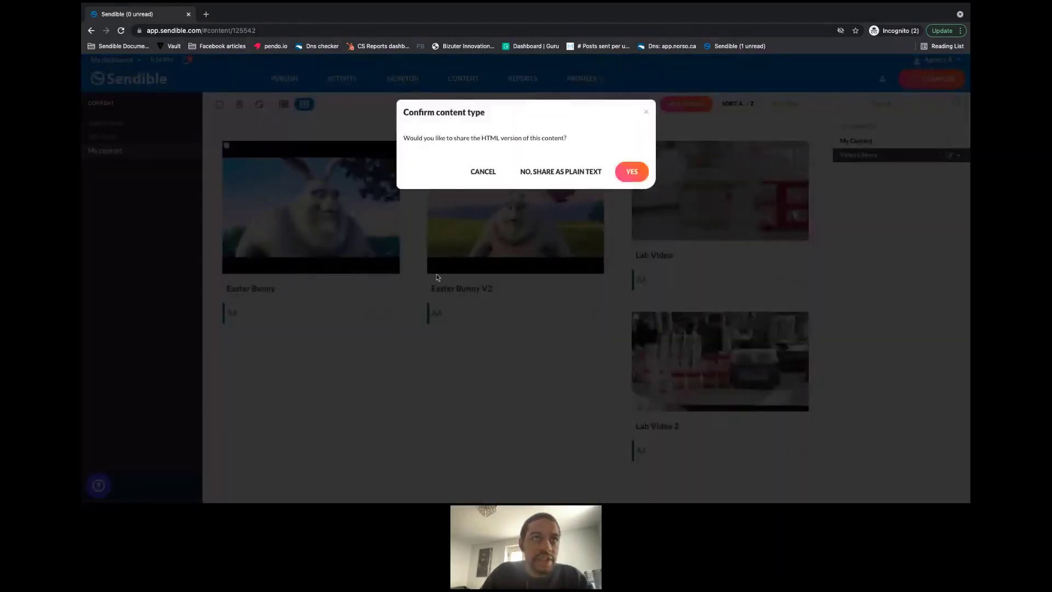
click(559, 171)
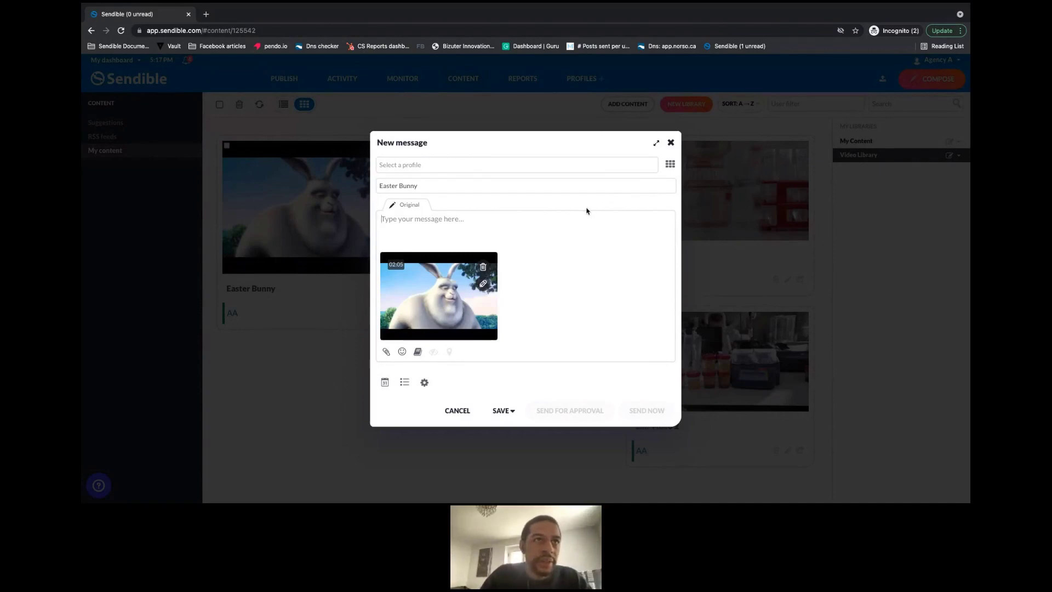
- Add Point MMA (Instagram business) as the message's profile and place the cursor in the message box
click(440, 167)
key(Down)
key(Down)
key(Down)
key(Down)
key(Down)
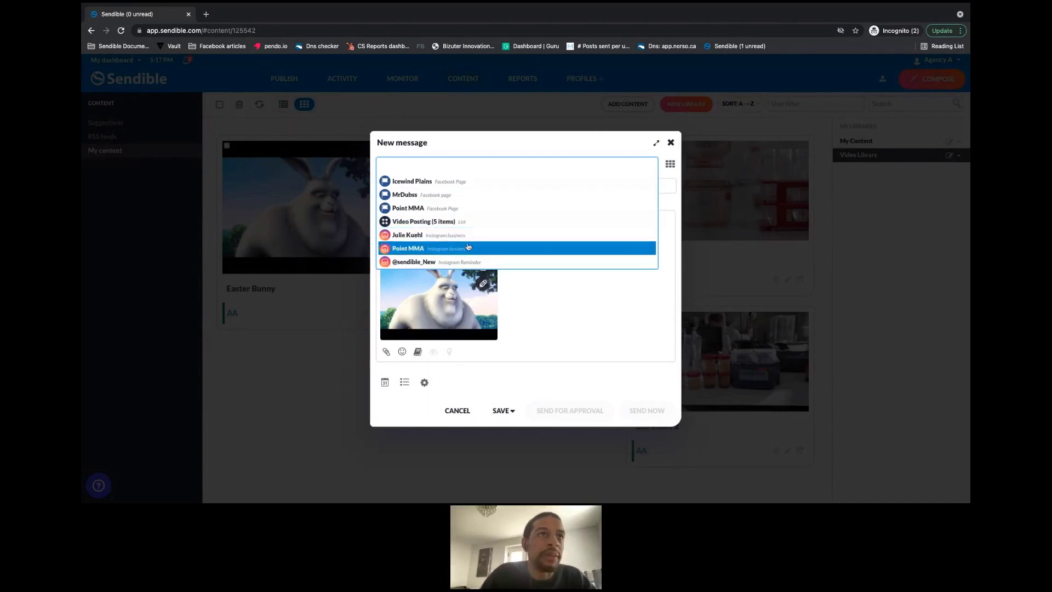
key(Return)
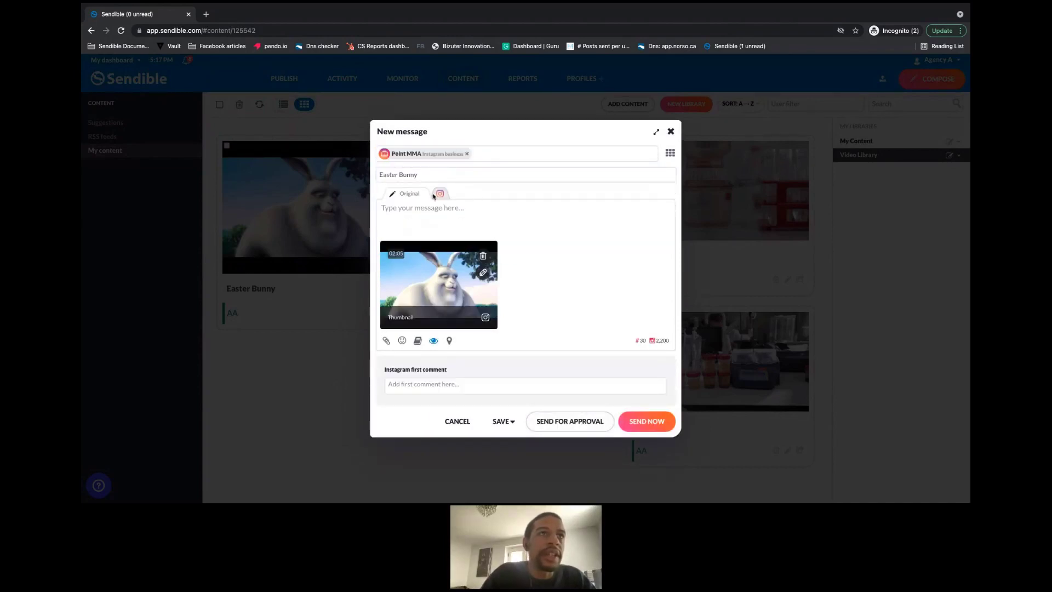
click(475, 218)
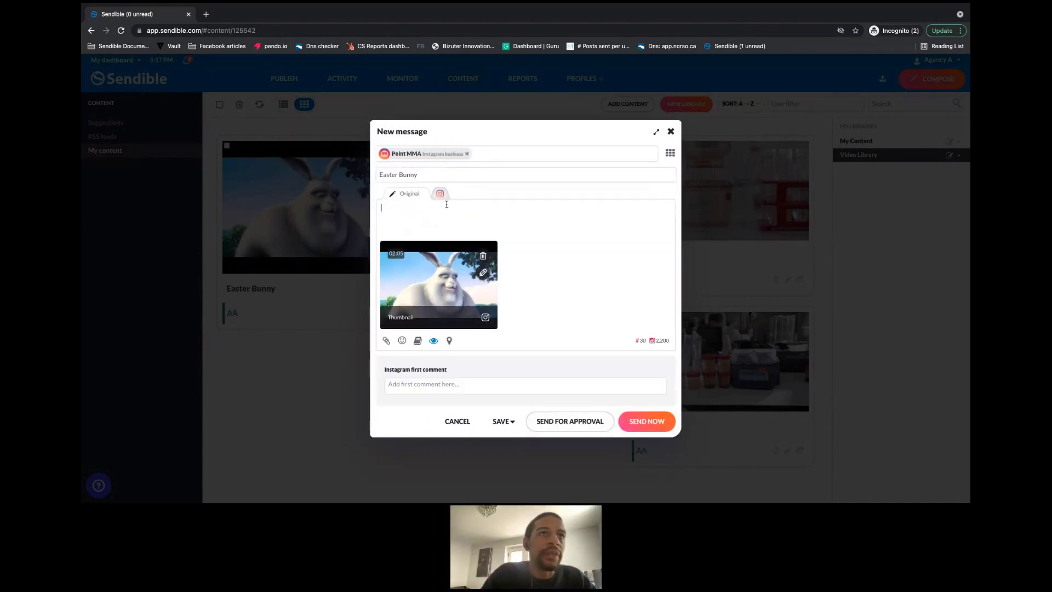
- Open the Easter Bunny video's settings and browse the category list, keeping Entertainment
click(484, 274)
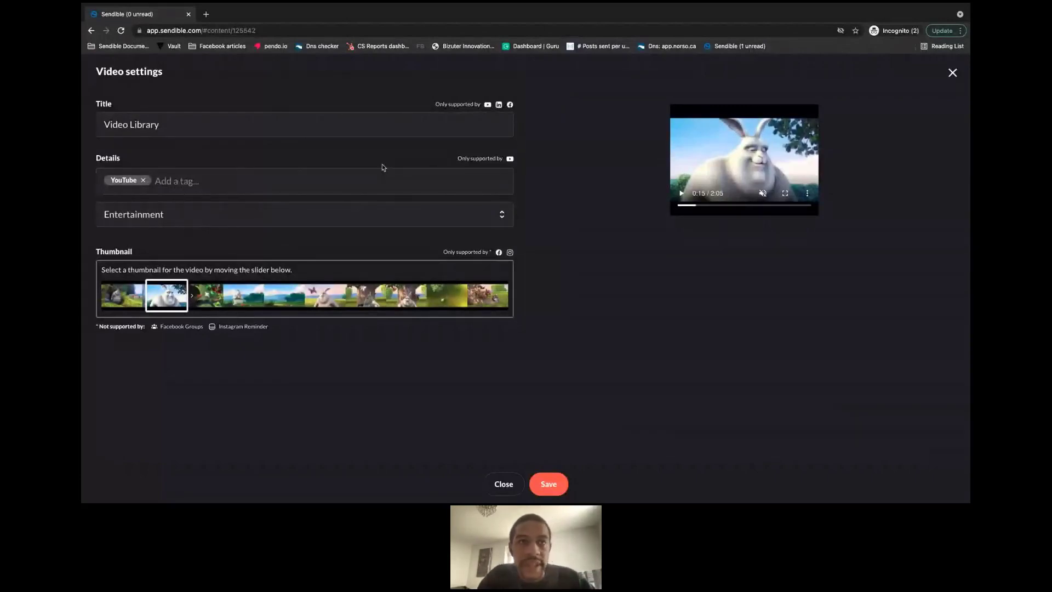
click(361, 222)
scroll(339, 247, down, 3)
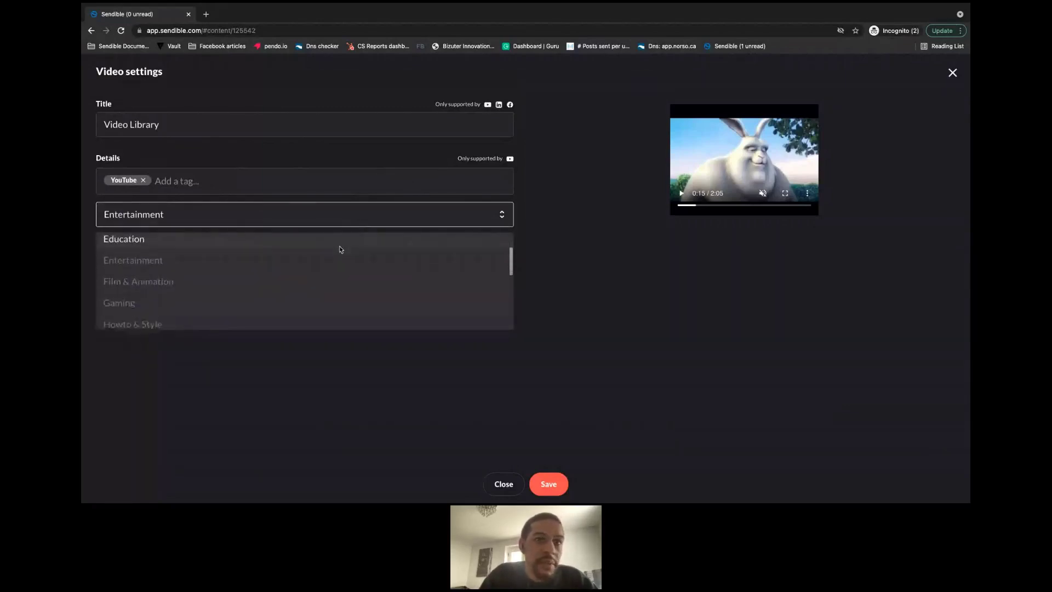
scroll(340, 249, down, 4)
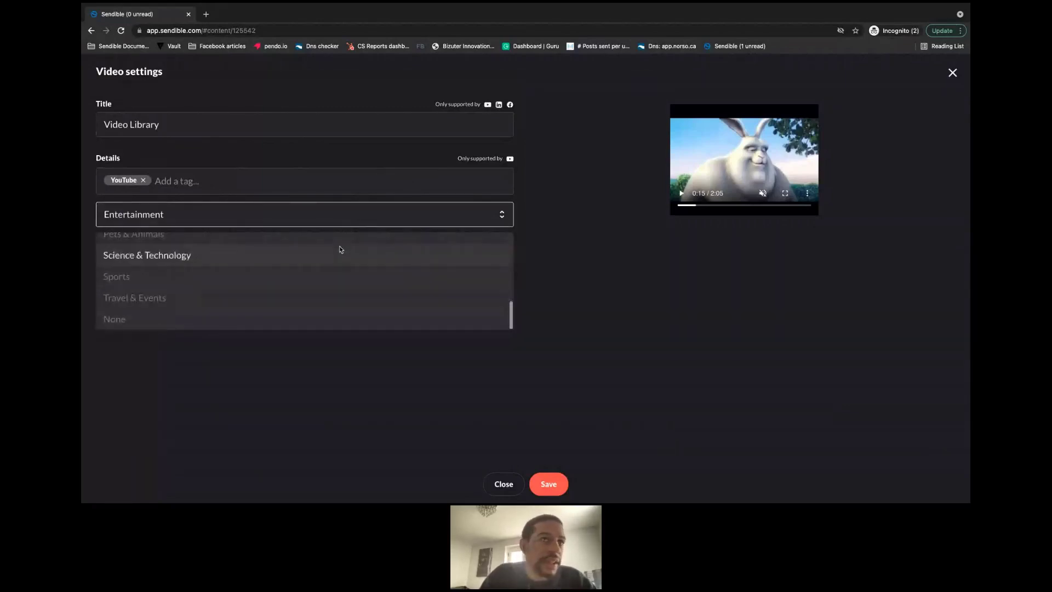
click(555, 196)
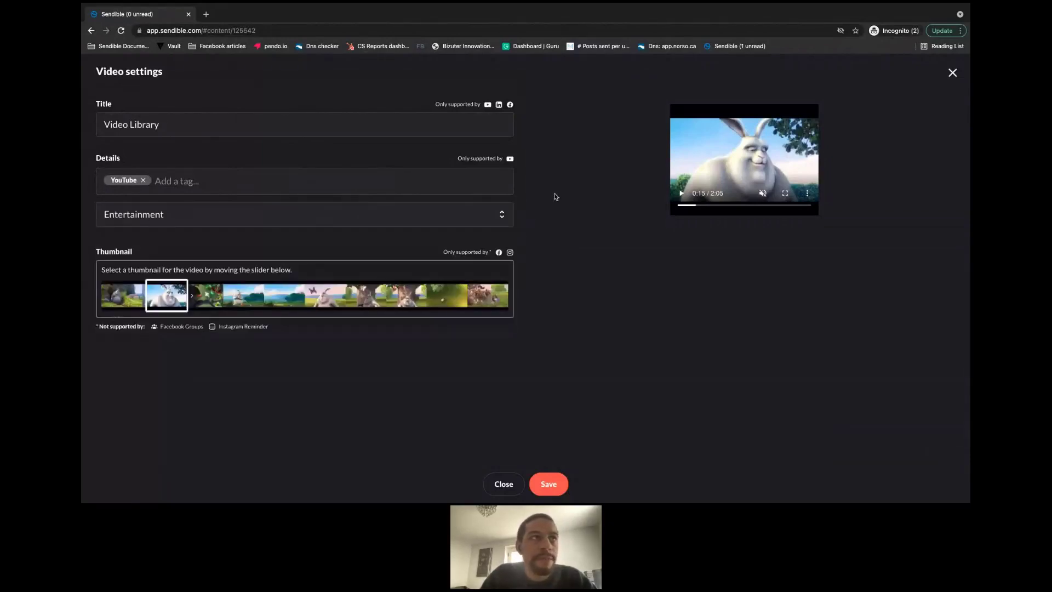
- Choose the 0:40 frame as the video thumbnail and save the video settings
click(423, 292)
click(442, 303)
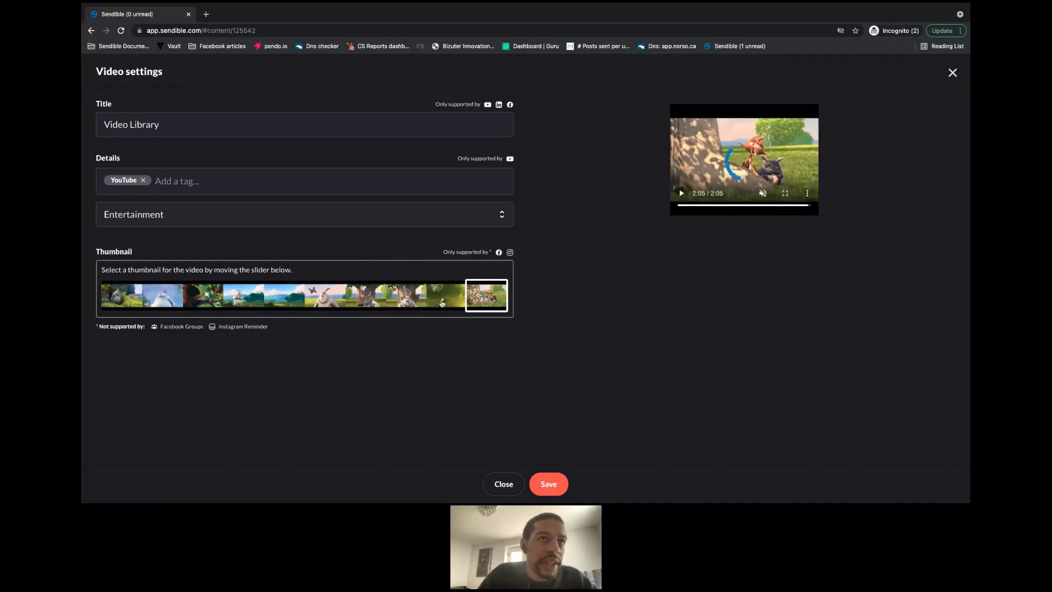
click(315, 302)
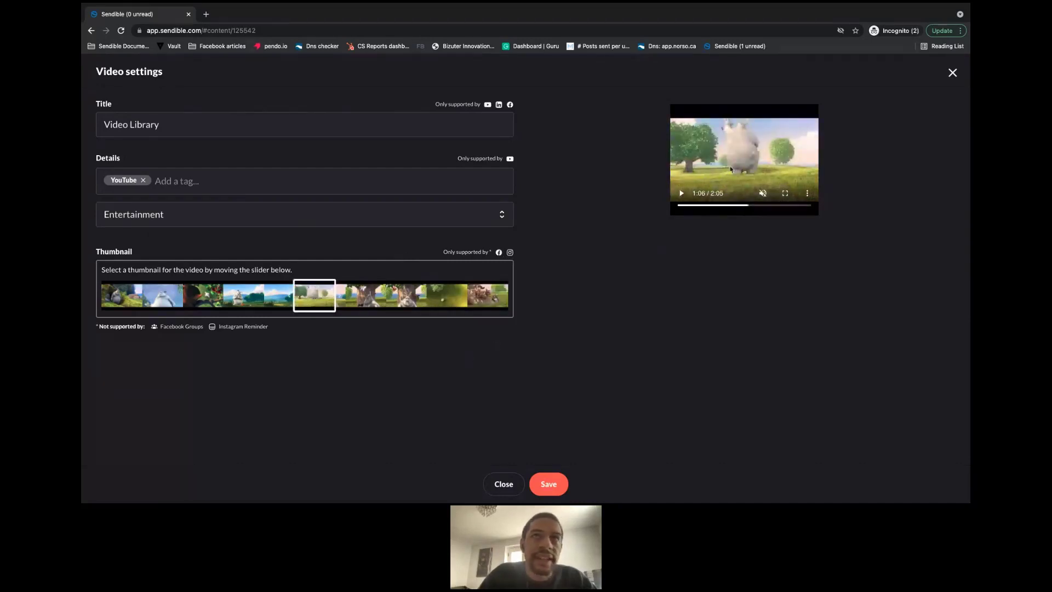
click(242, 308)
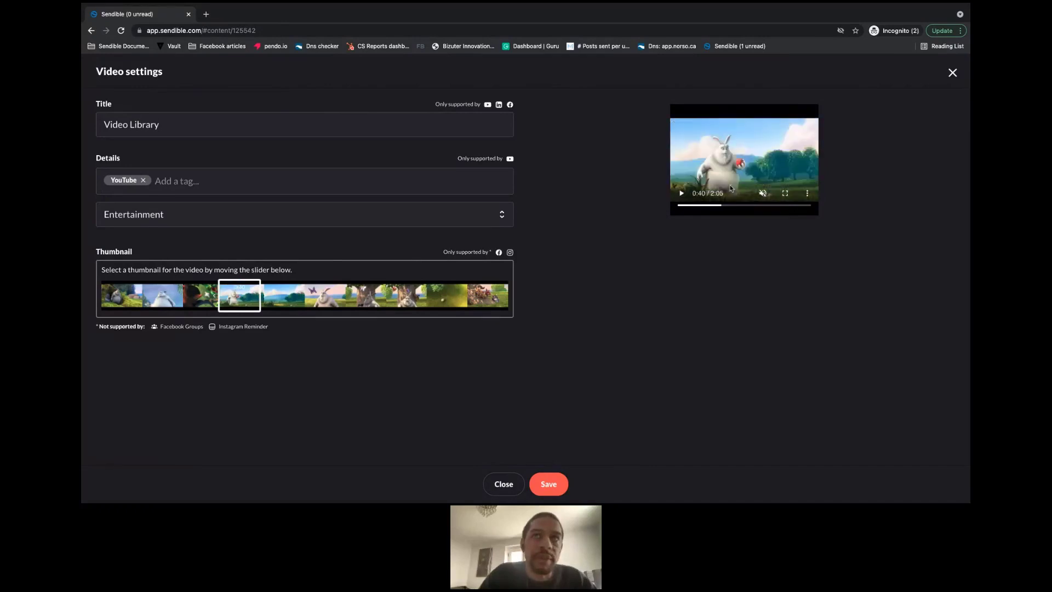
click(559, 487)
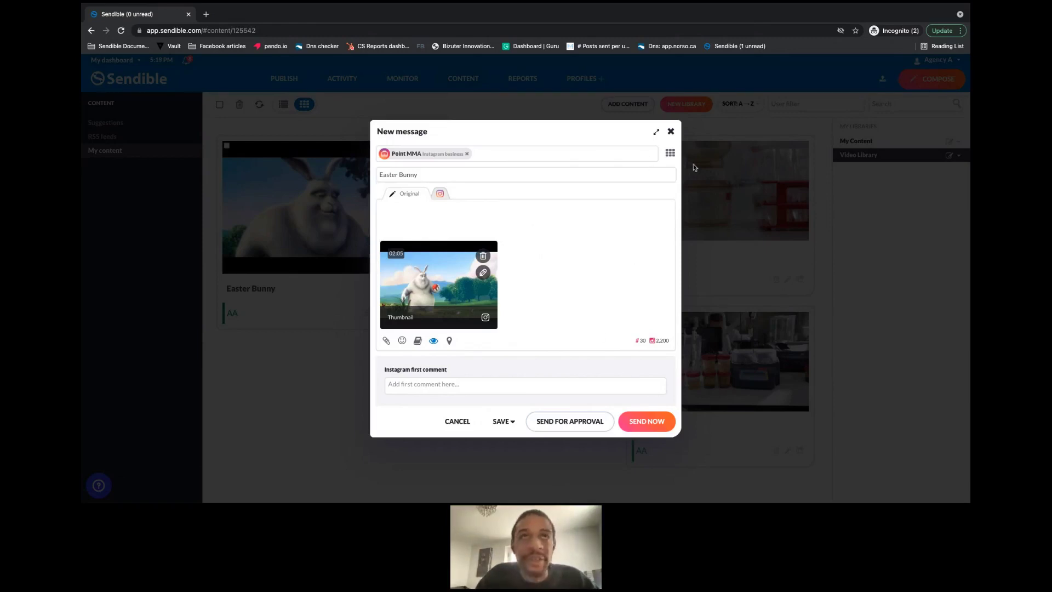
- Close the Easter Bunny draft message and confirm discarding it
click(670, 132)
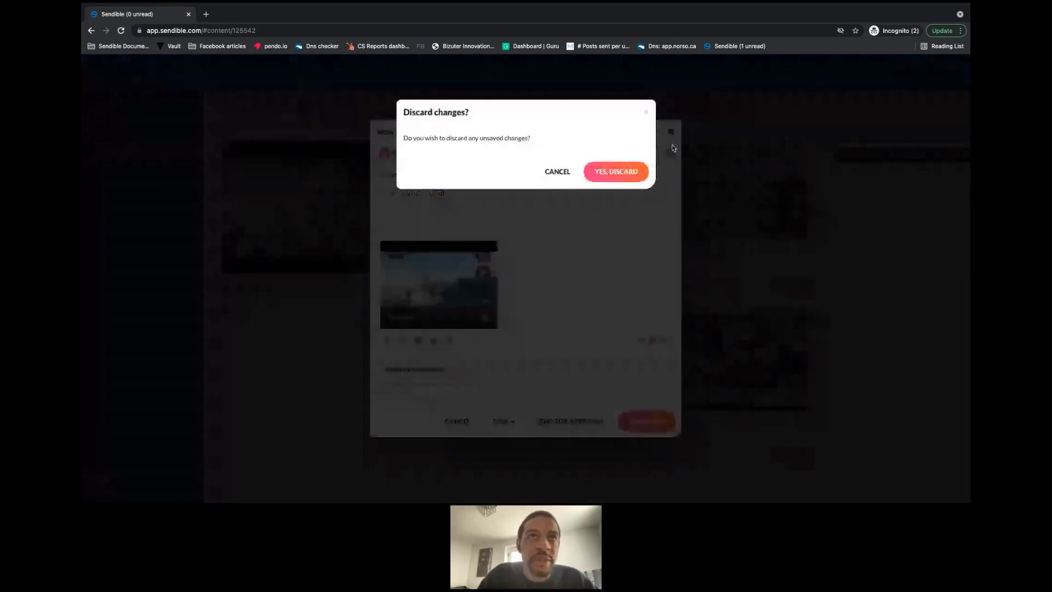
click(615, 172)
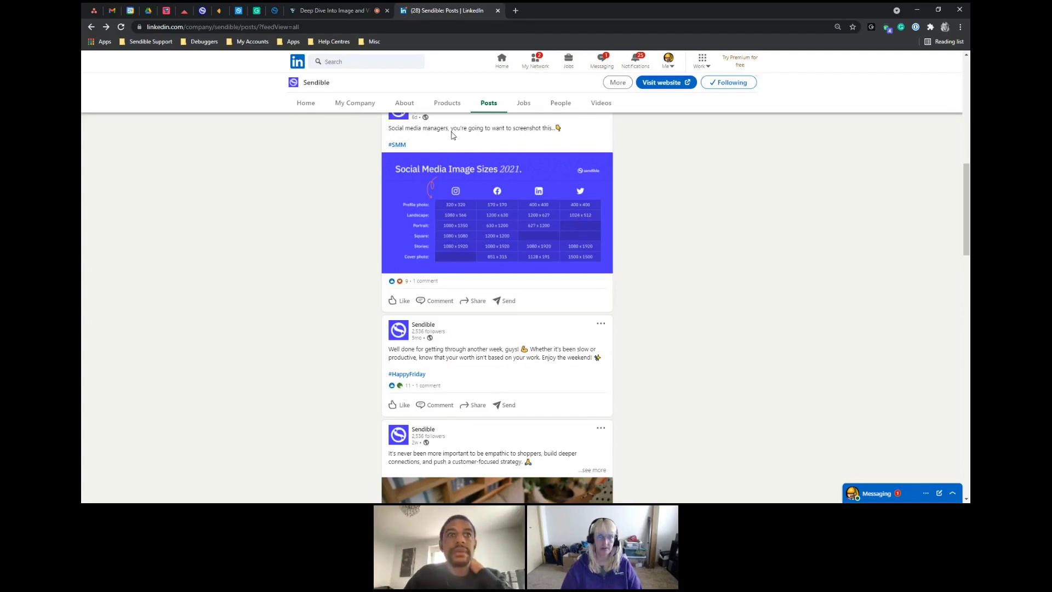
- Switch to the livestorm Deep Dive webinar browser tab
click(353, 8)
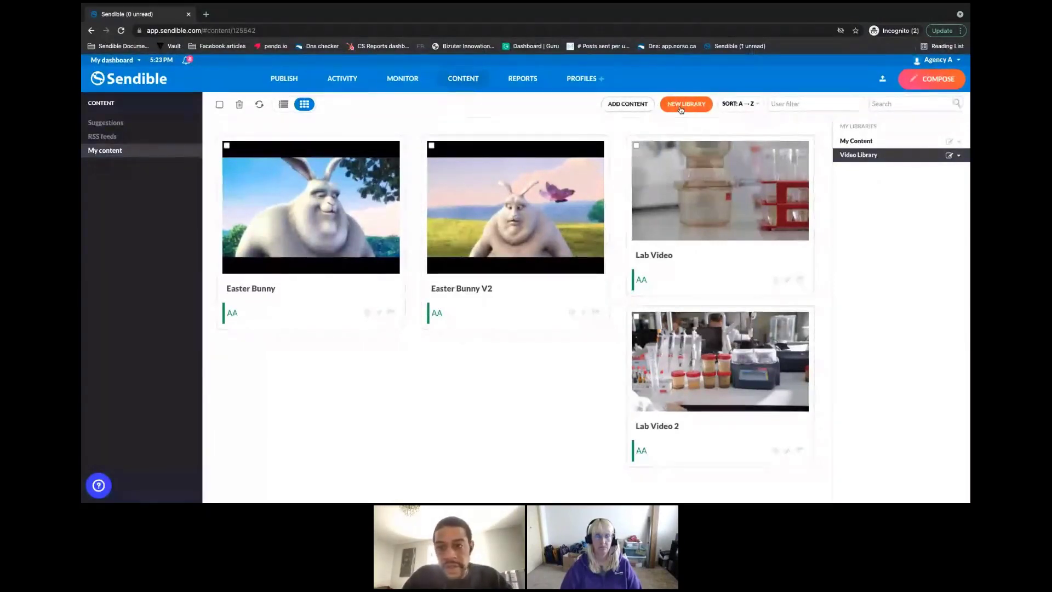
- Check the library sort options, then open Easter Bunny V2 in Edit Content
click(738, 104)
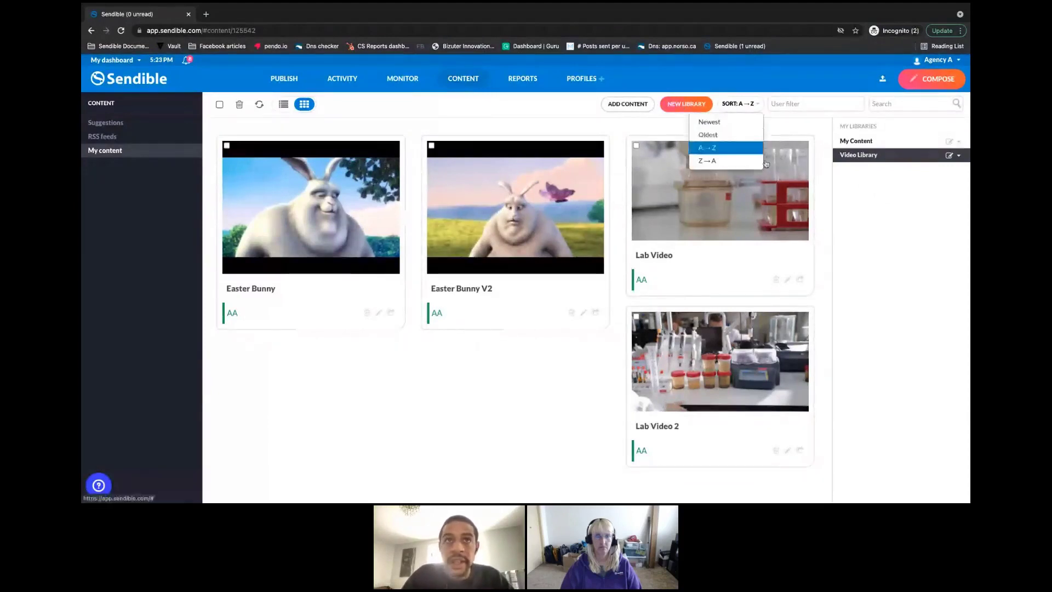
click(583, 312)
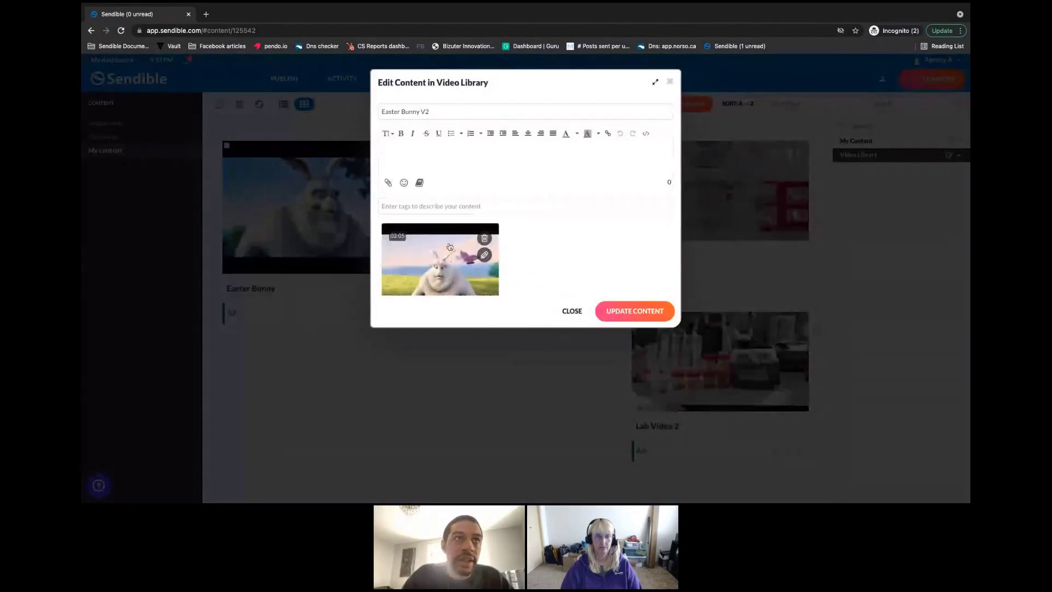
- Add the tags Bunny and Thursday to Easter Bunny V2 and save with Update Content
click(410, 211)
click(473, 179)
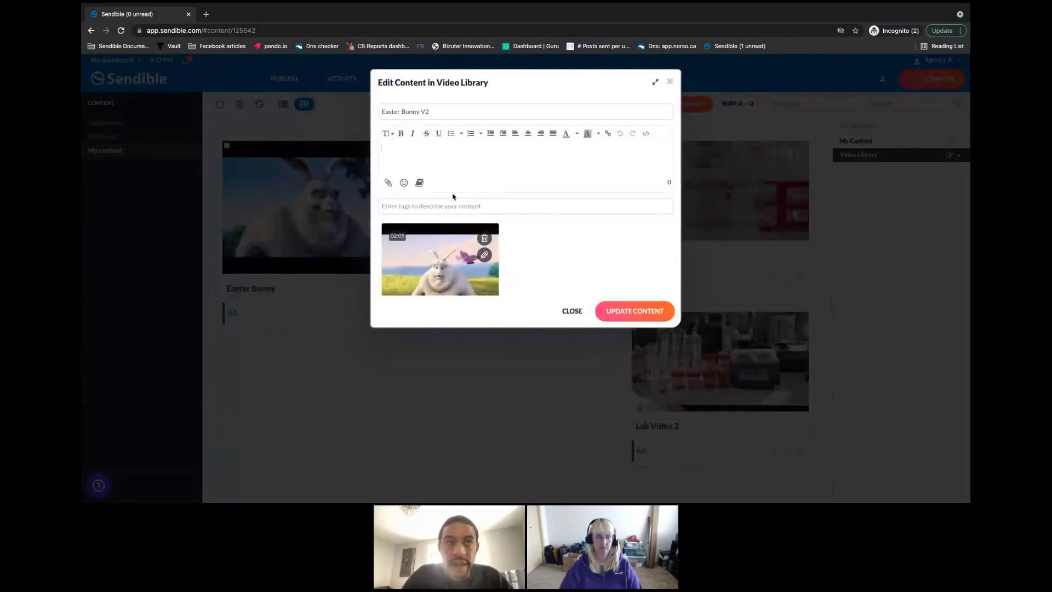
click(450, 214)
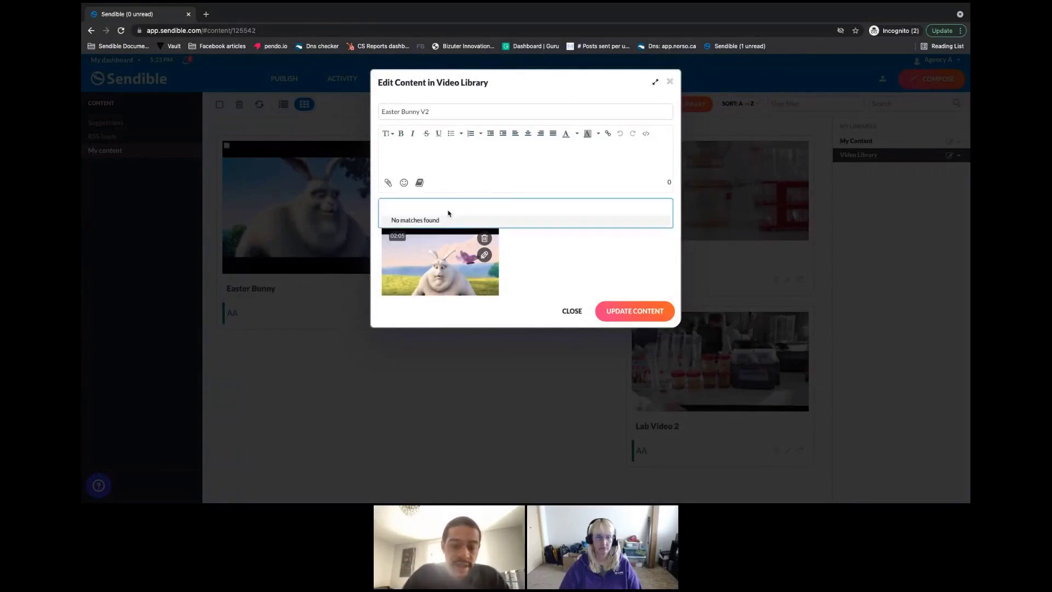
text(bunny)
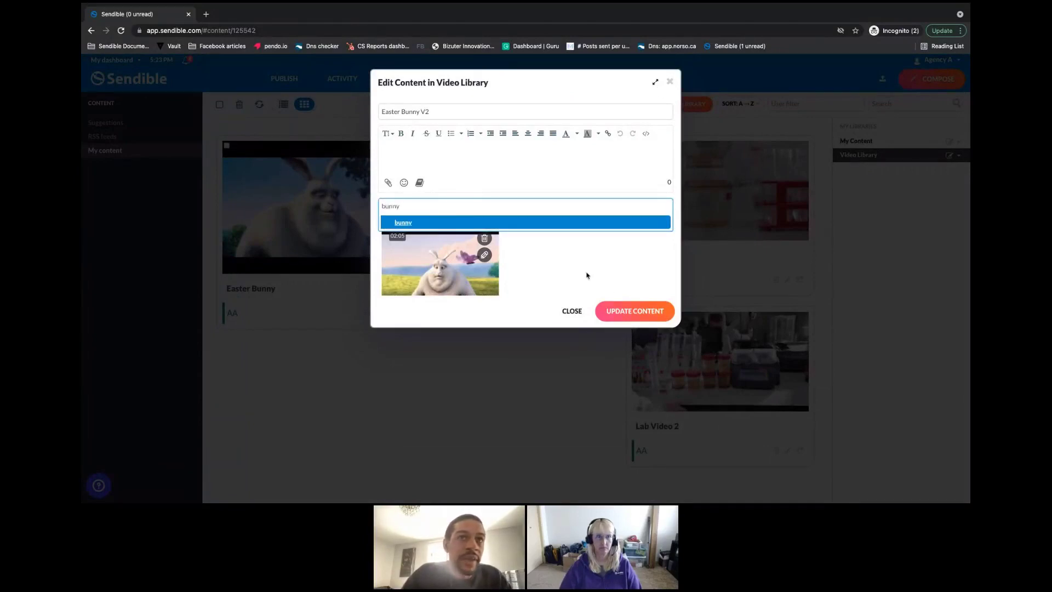
key(Return)
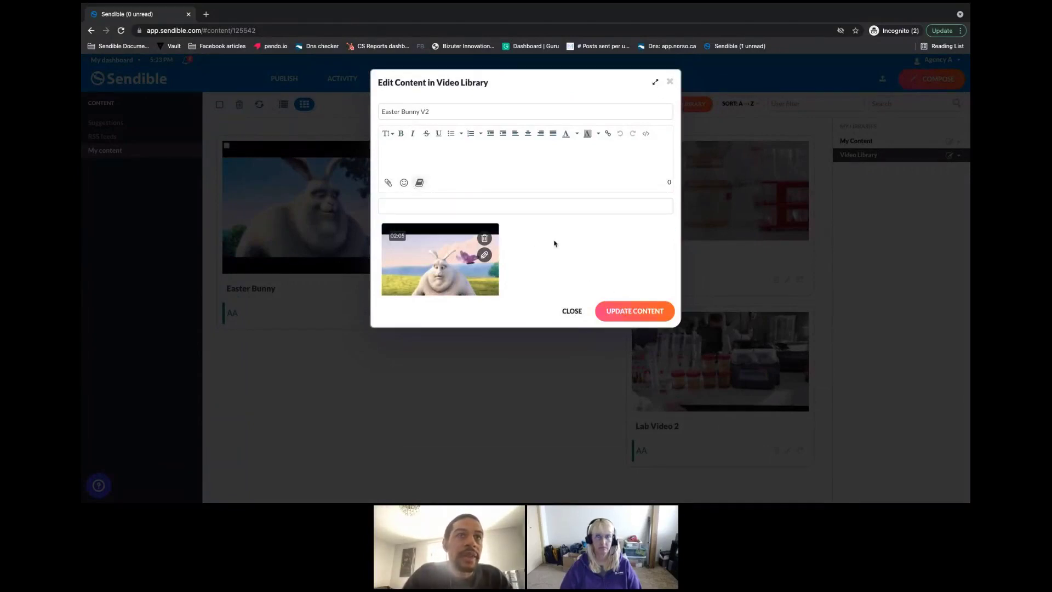
click(451, 206)
text(bunny)
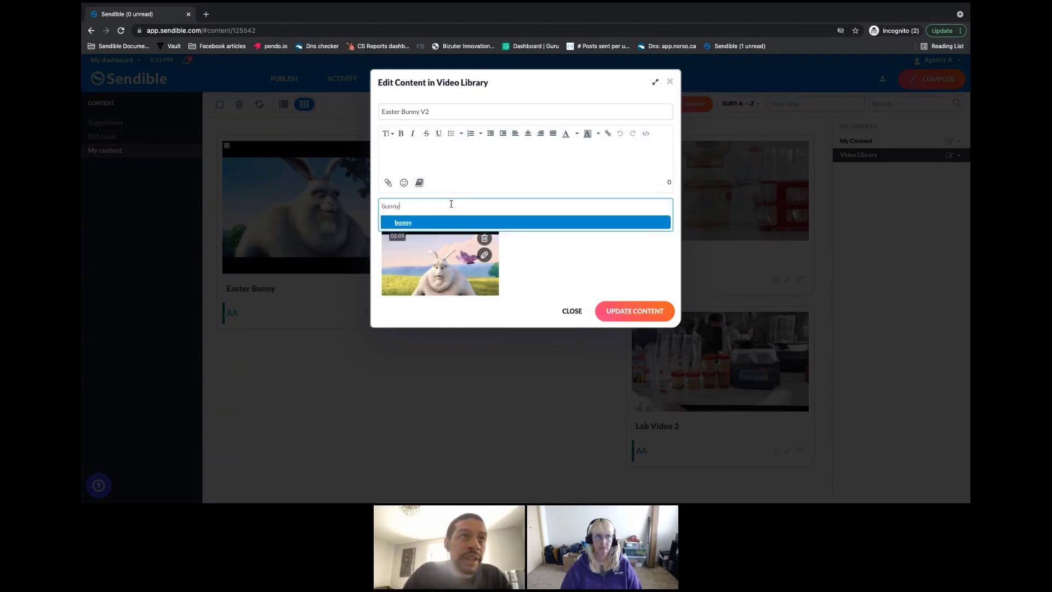
key(Return)
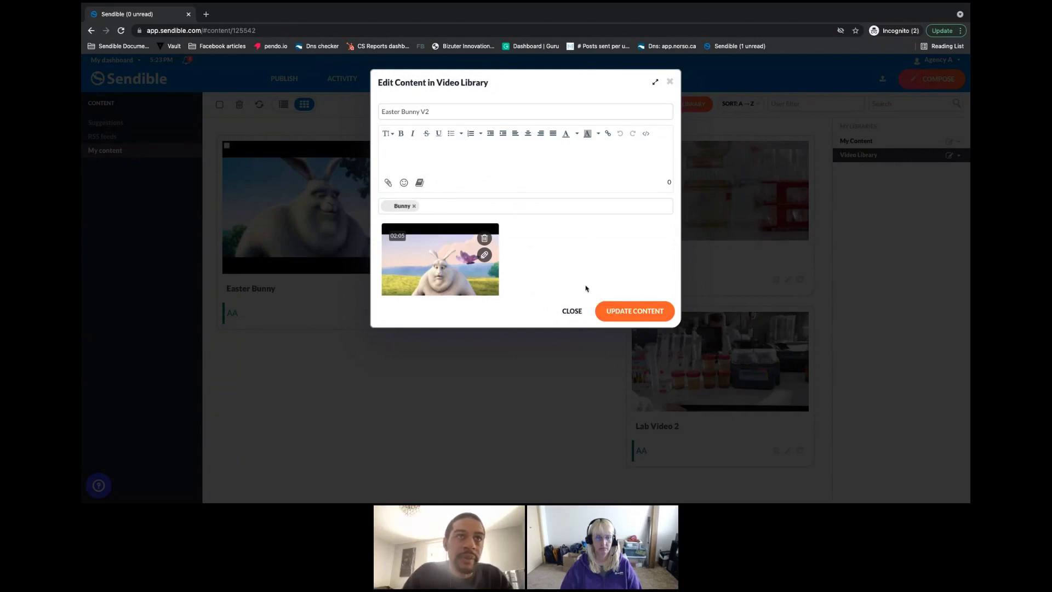
text(thursday)
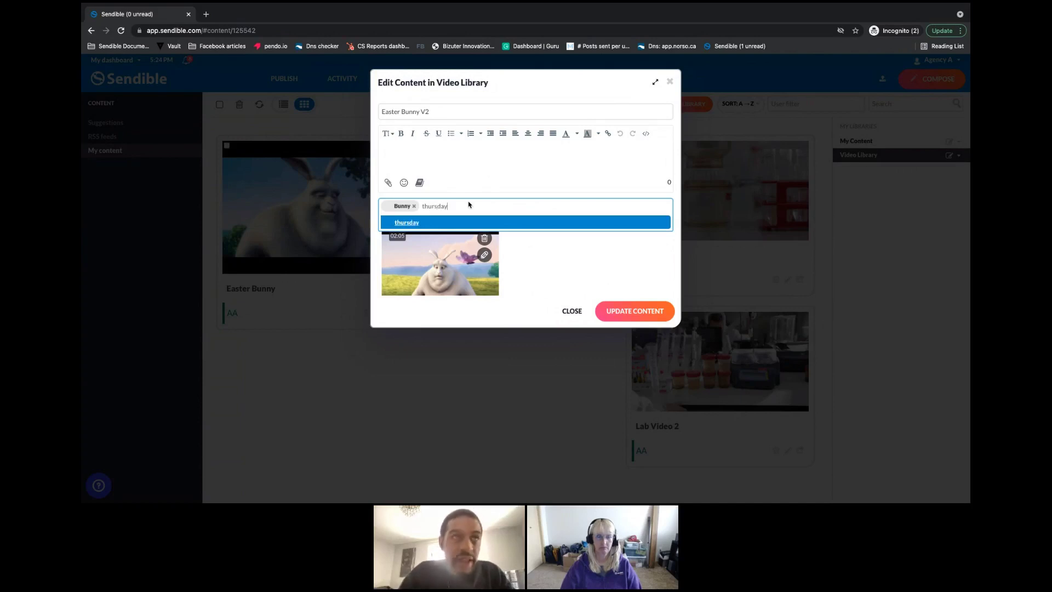
key(Return)
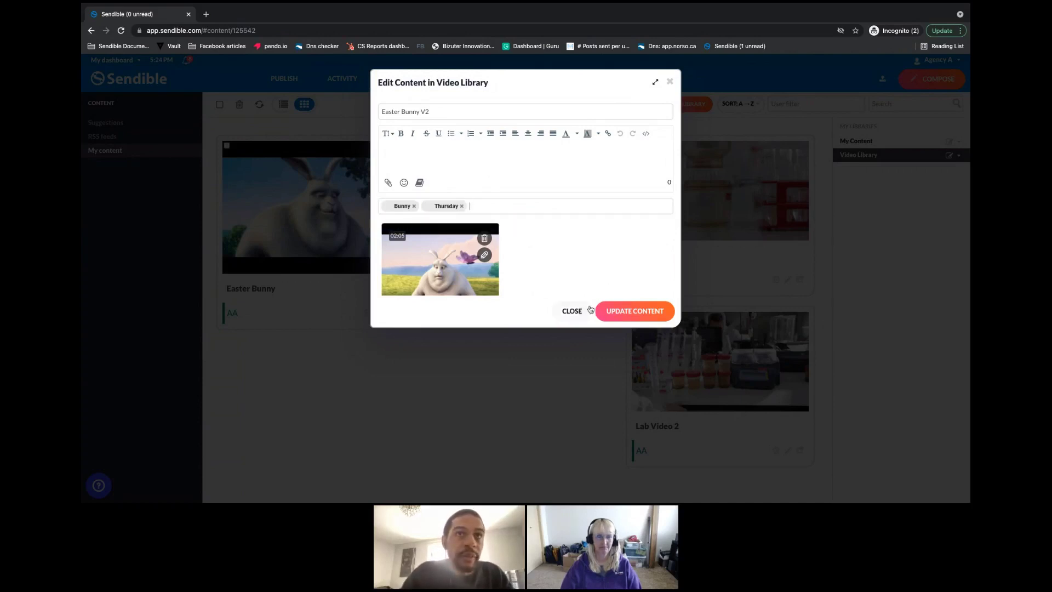
click(641, 316)
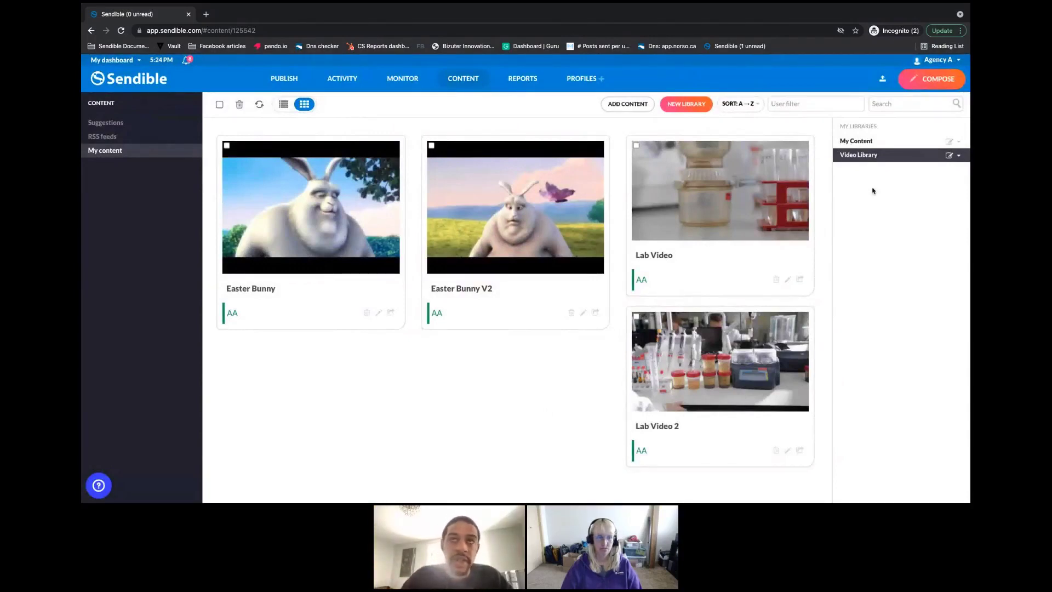
- Start a new message and search the content library in the feeds, content and trends browser for 'bunny'
click(931, 80)
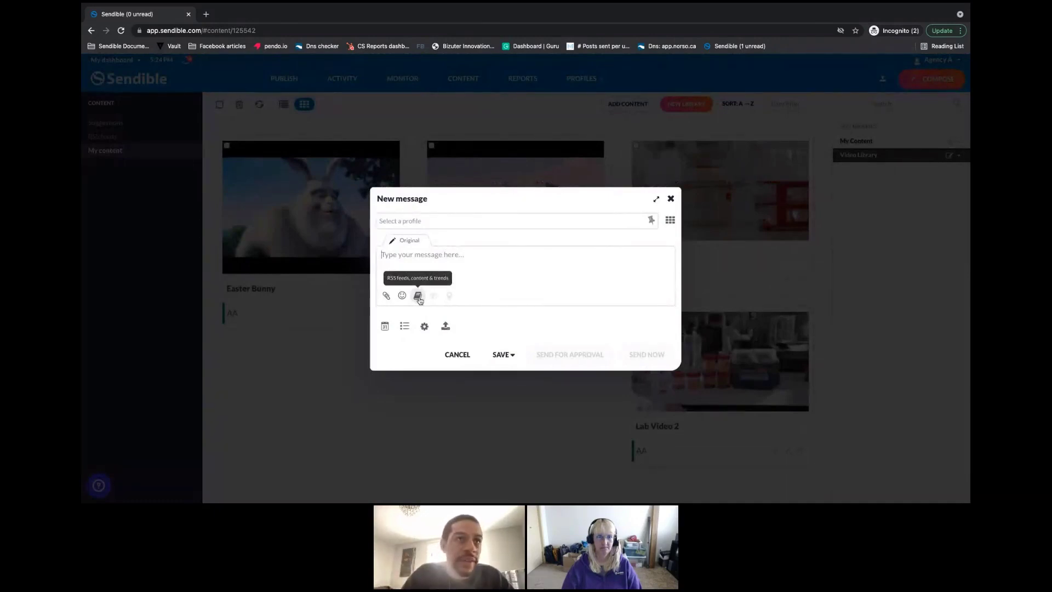
click(418, 297)
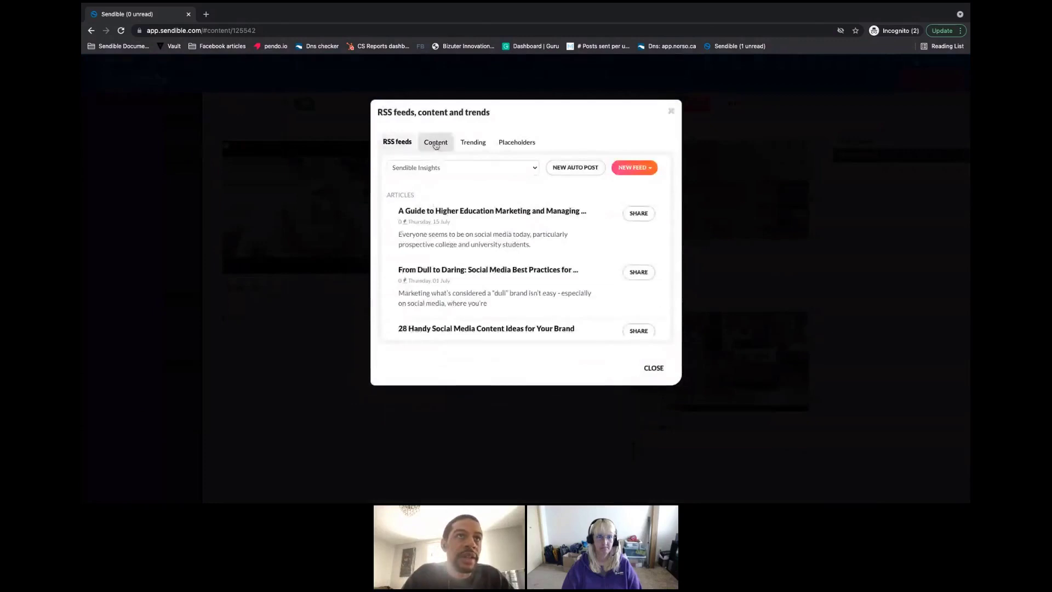
click(436, 145)
click(425, 170)
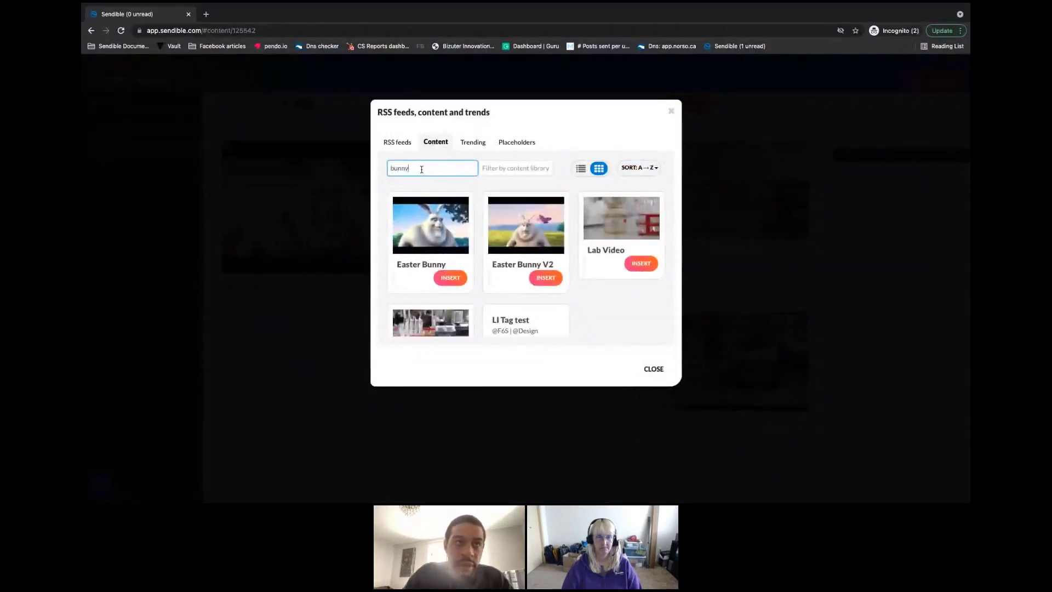
text(bunny)
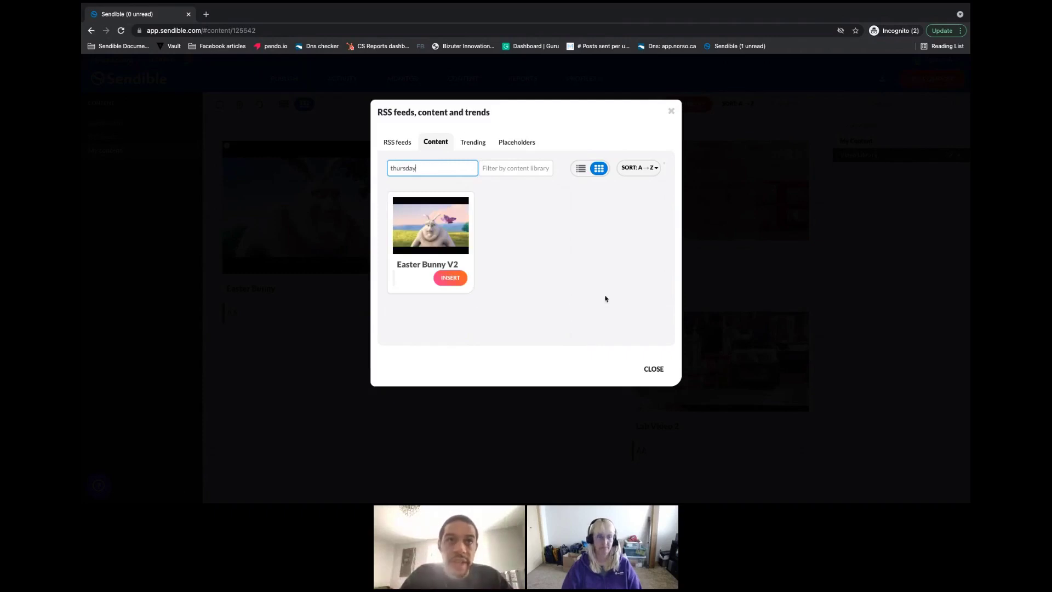
- Close the content browser and view page 2 of the media library in Add media
click(654, 369)
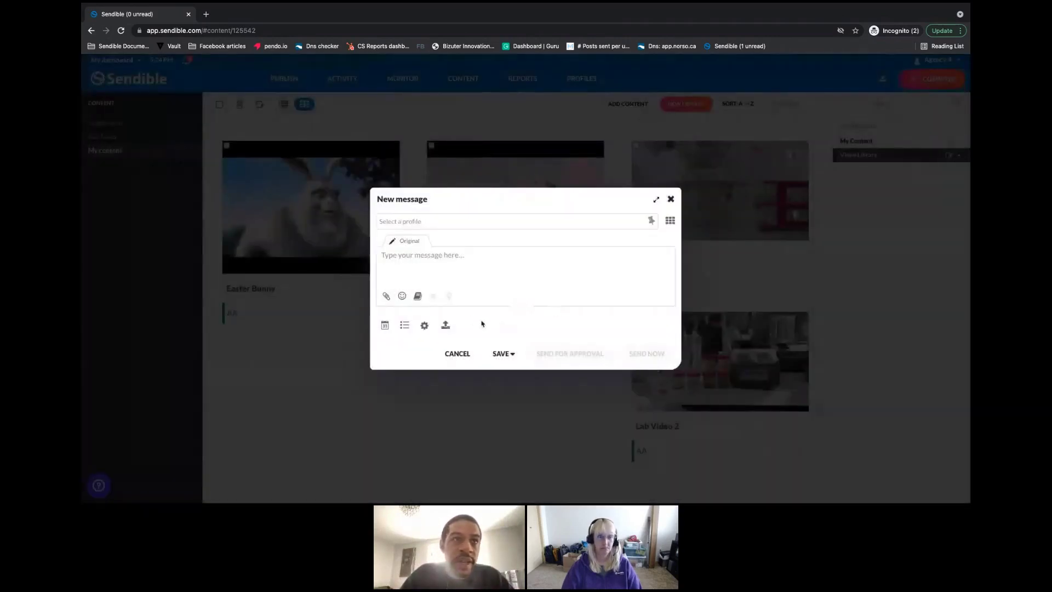
click(386, 296)
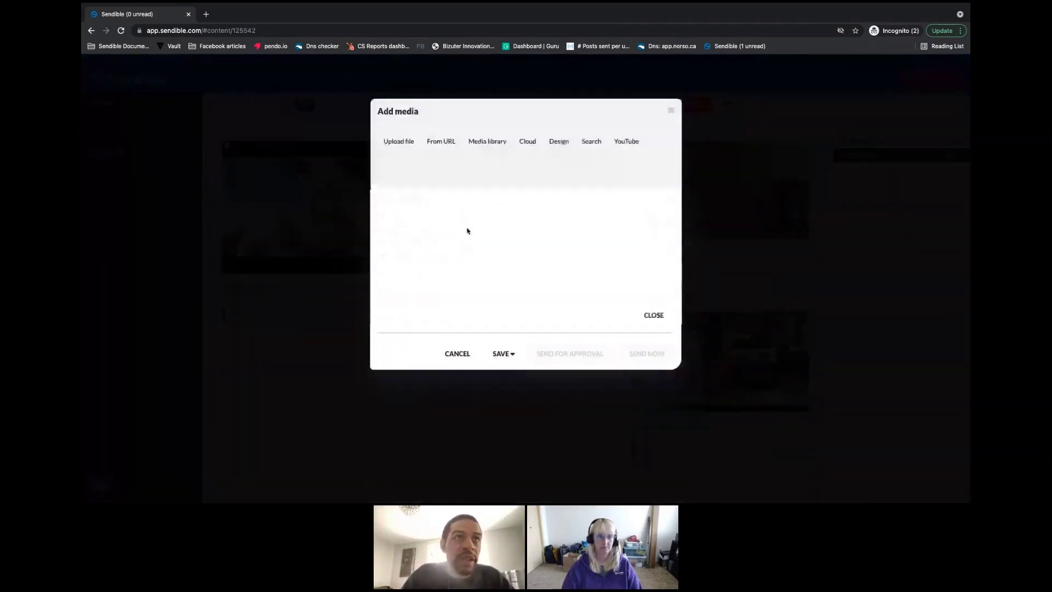
click(487, 141)
click(421, 168)
scroll(496, 295, down, 2)
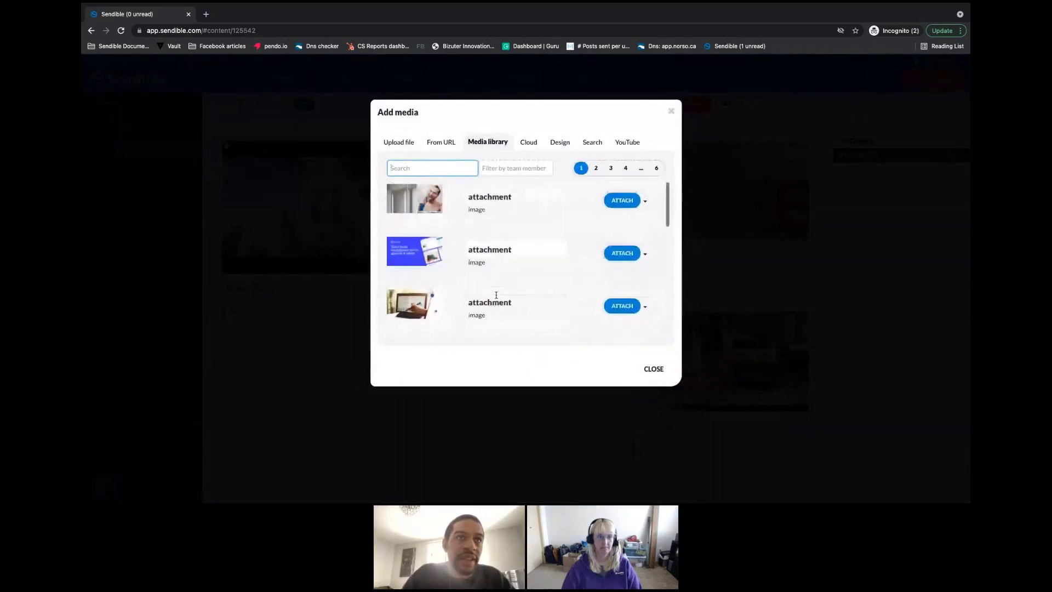
click(597, 168)
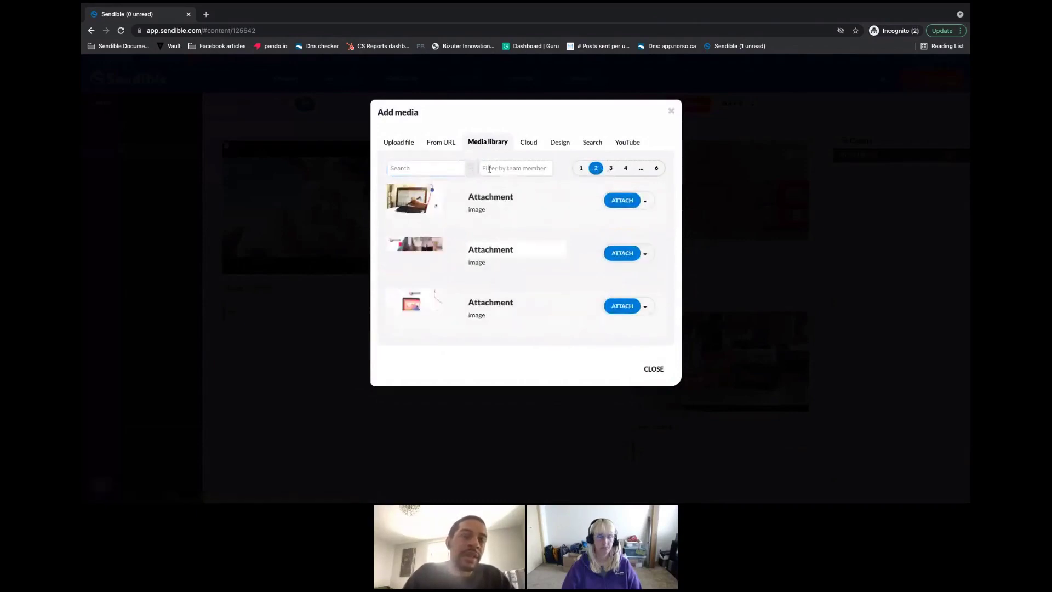
- Browse and dismiss the Filter by team member list, then close the Add media window
click(517, 168)
scroll(509, 230, down, 1)
scroll(509, 227, up, 1)
scroll(509, 226, down, 1)
scroll(508, 224, up, 1)
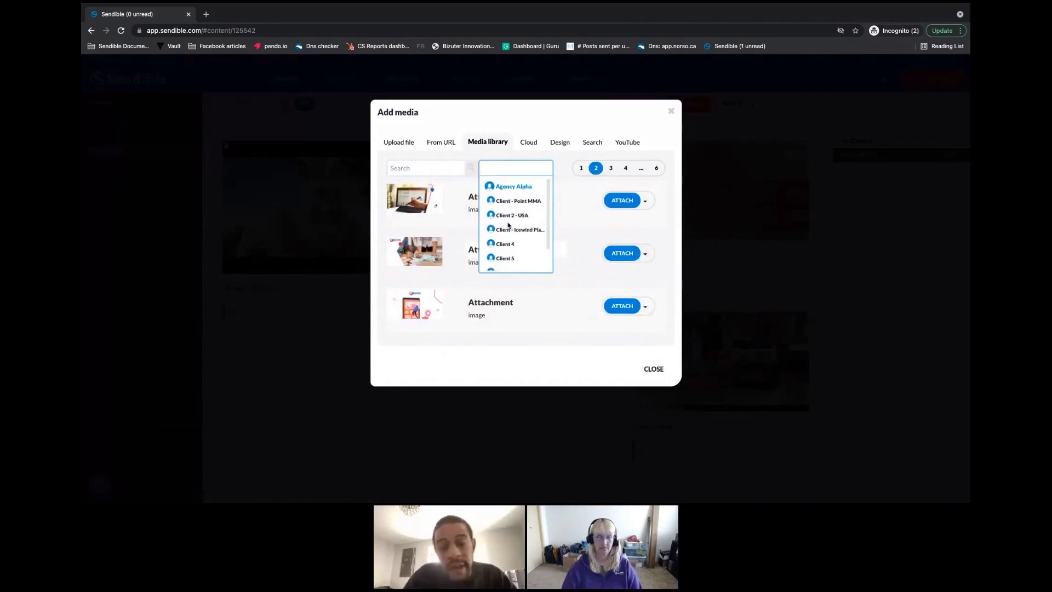
scroll(509, 224, down, 1)
scroll(507, 226, up, 1)
click(601, 116)
click(674, 112)
- Close the New message dialog and return to the Video Library listing Easter Bunny and Lab Video
click(670, 199)
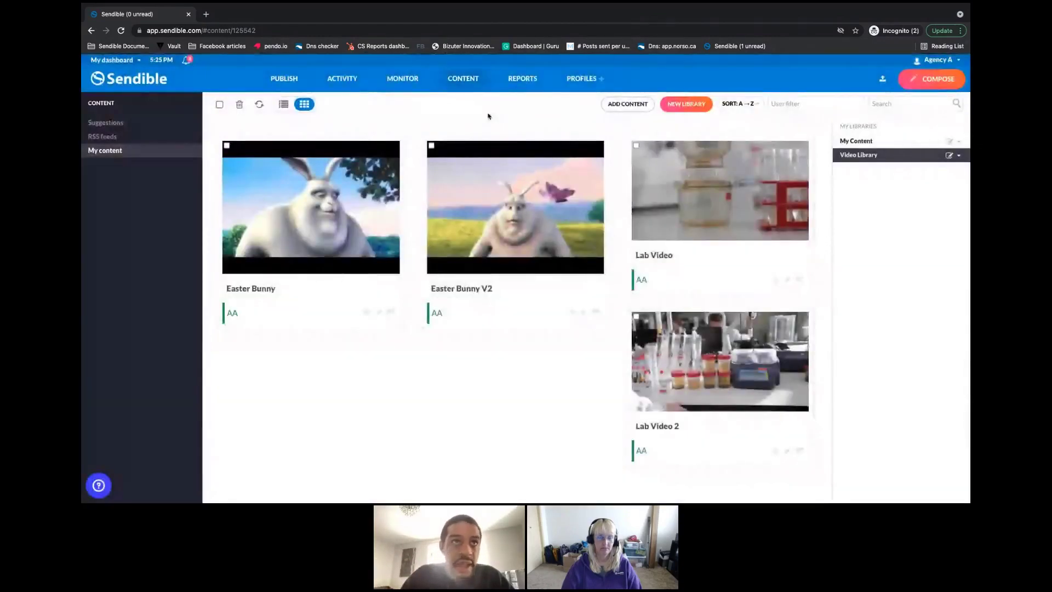
drag(437, 289, 482, 289)
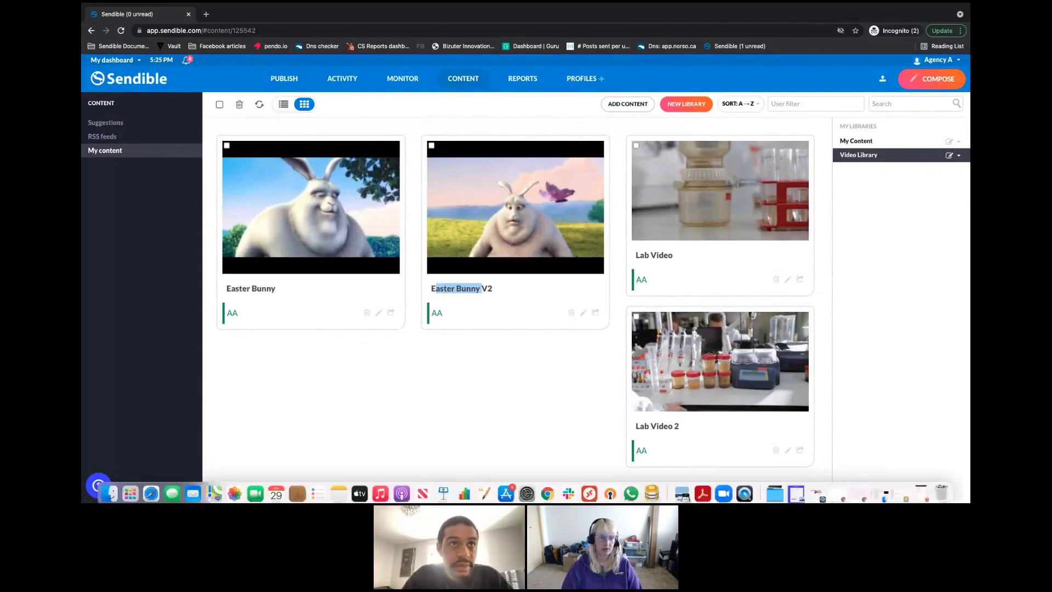
click(662, 430)
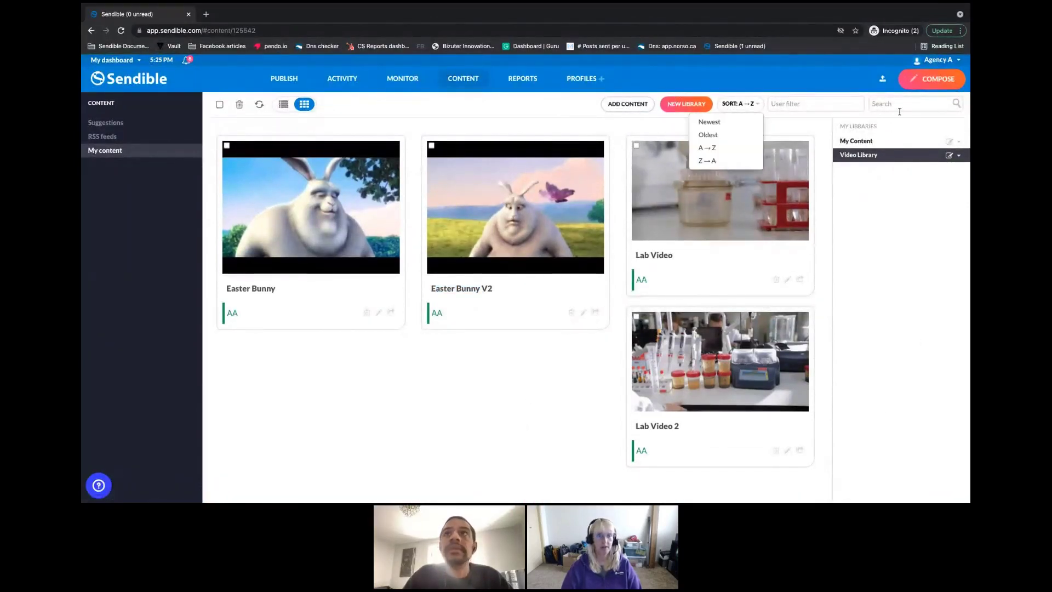
- In a new message's media library, rename the first image from 'attachment' to 'Image 1'
click(931, 79)
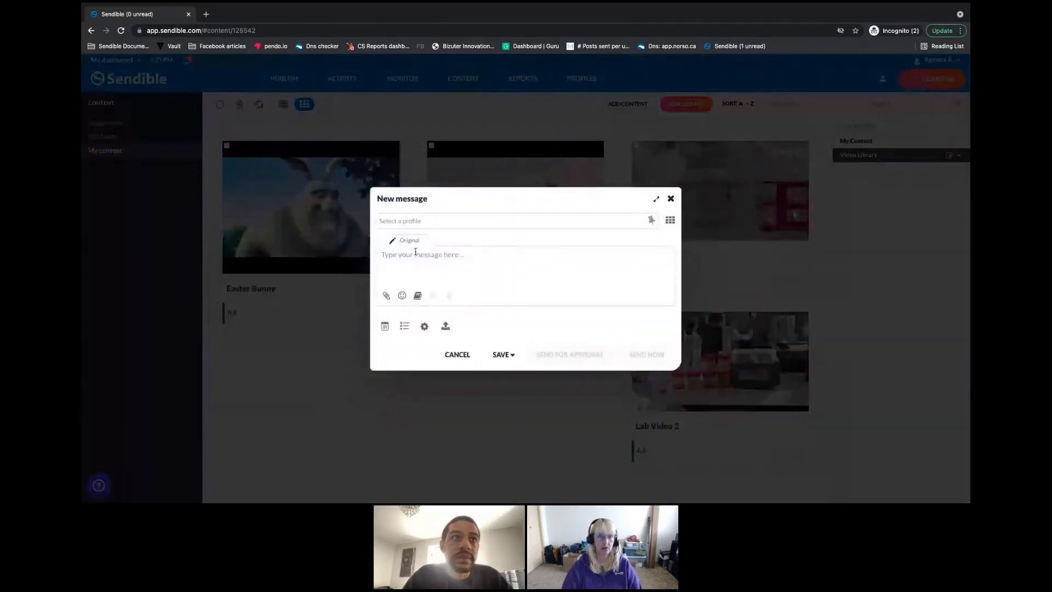
click(387, 296)
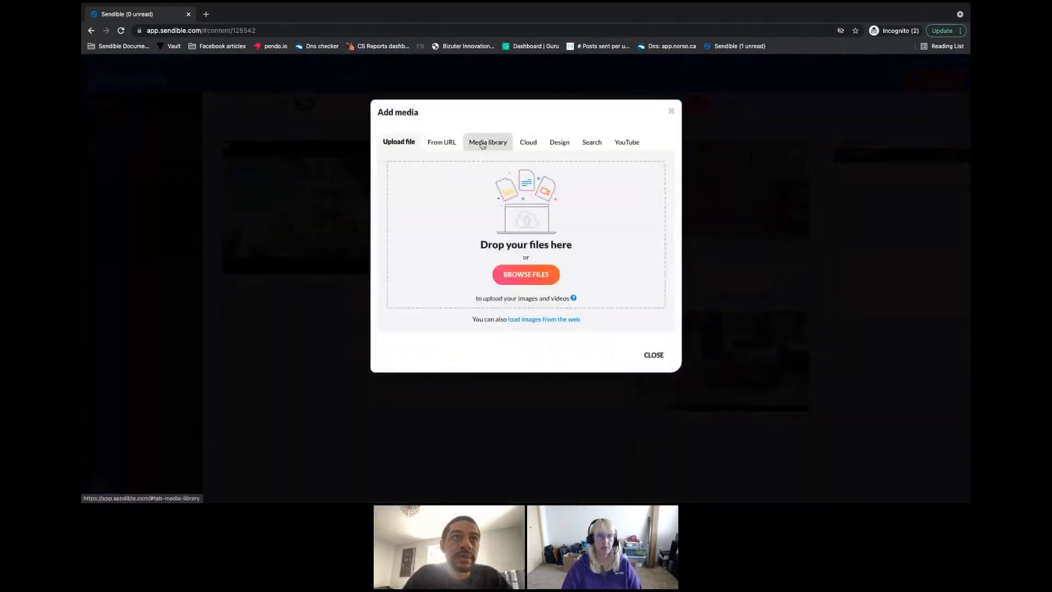
click(488, 142)
double_click(482, 197)
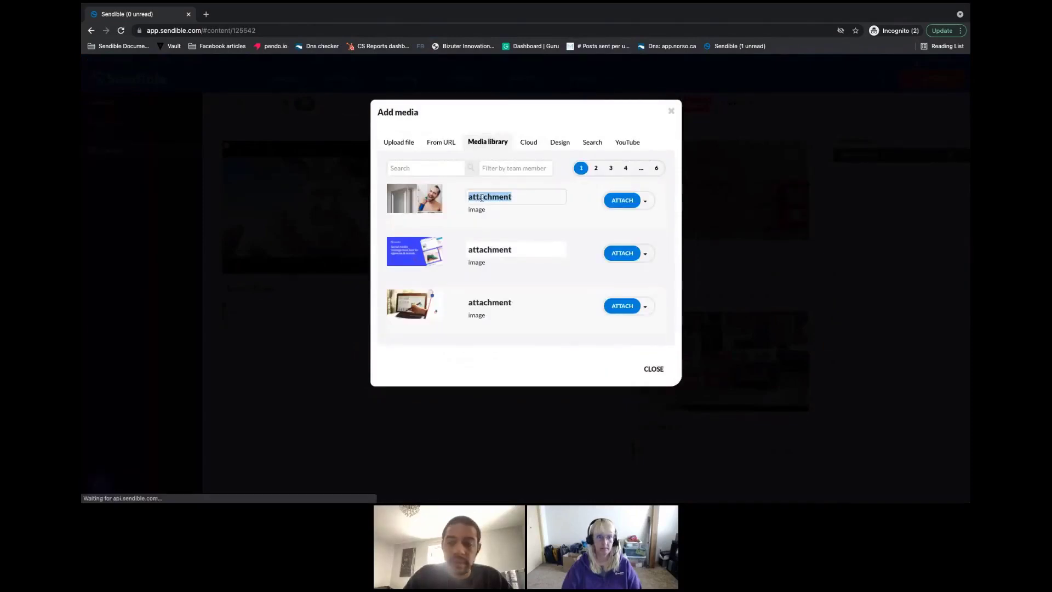
key(BackSpace)
text(Image 1)
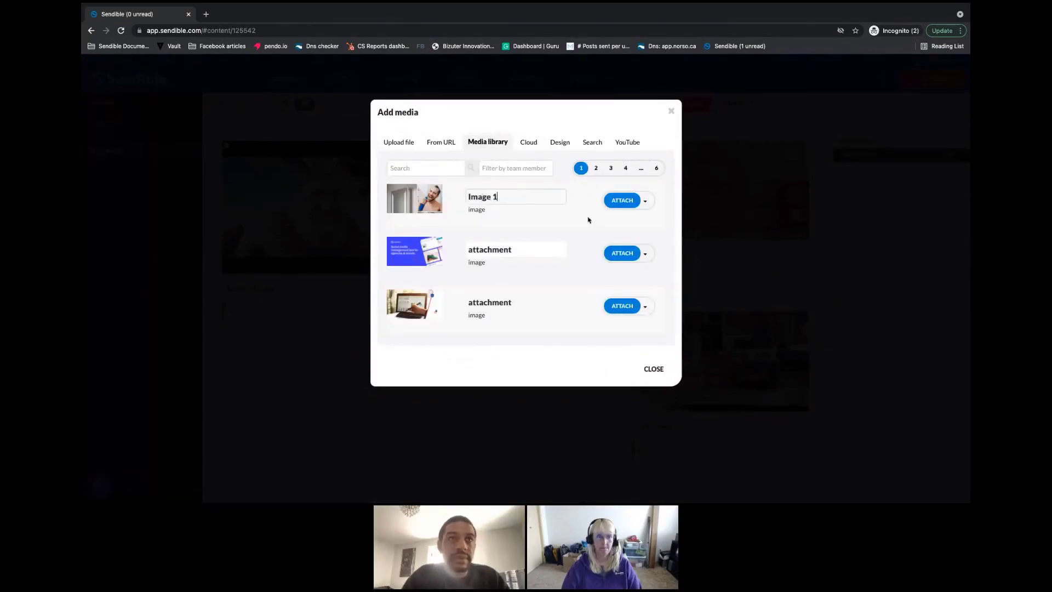
key(Return)
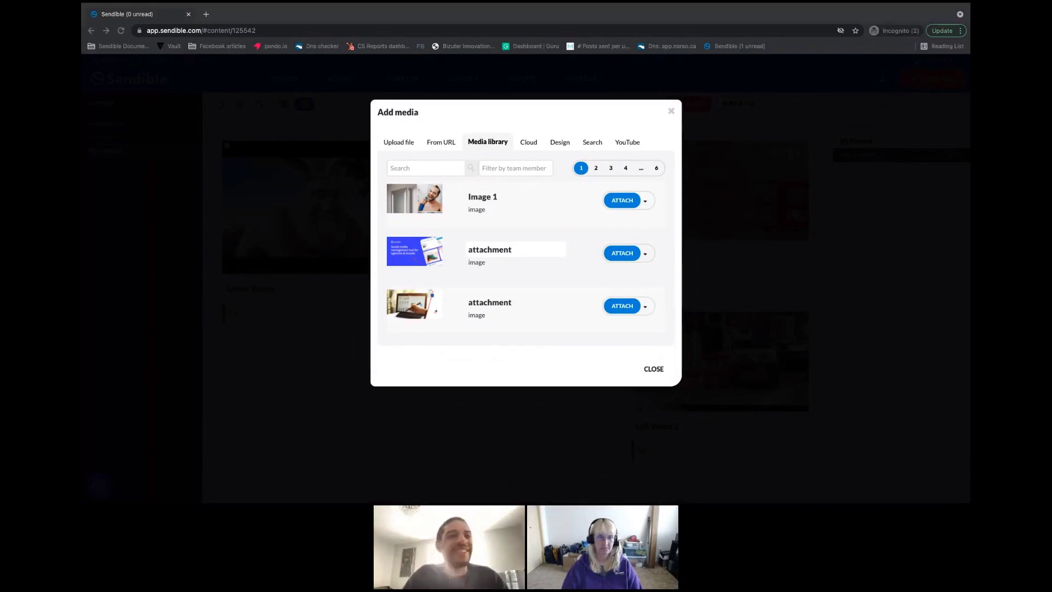
- Close the Add media window, leaving the empty New message composer open
click(471, 195)
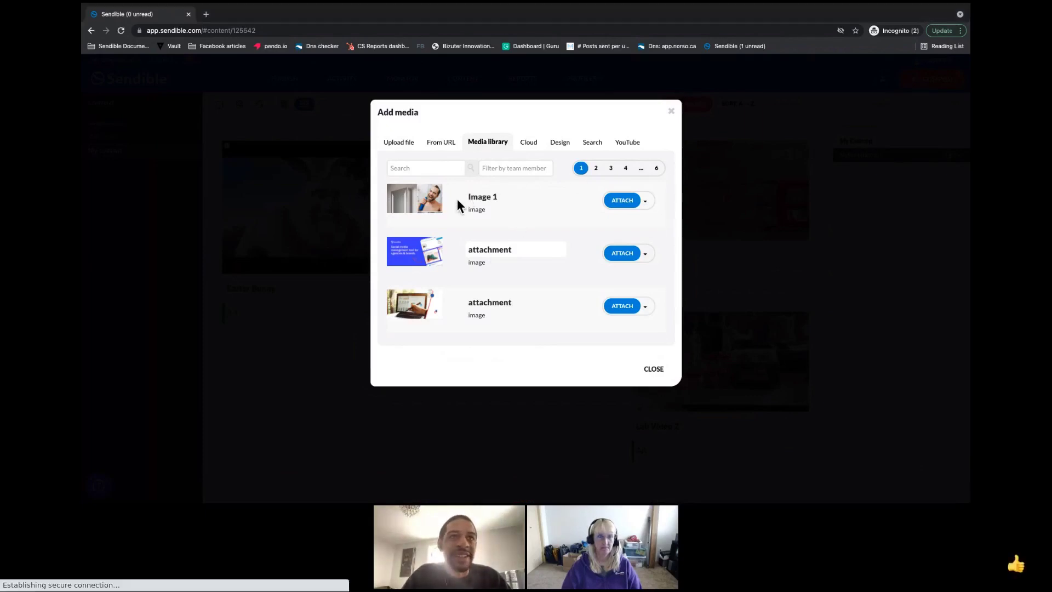
click(689, 88)
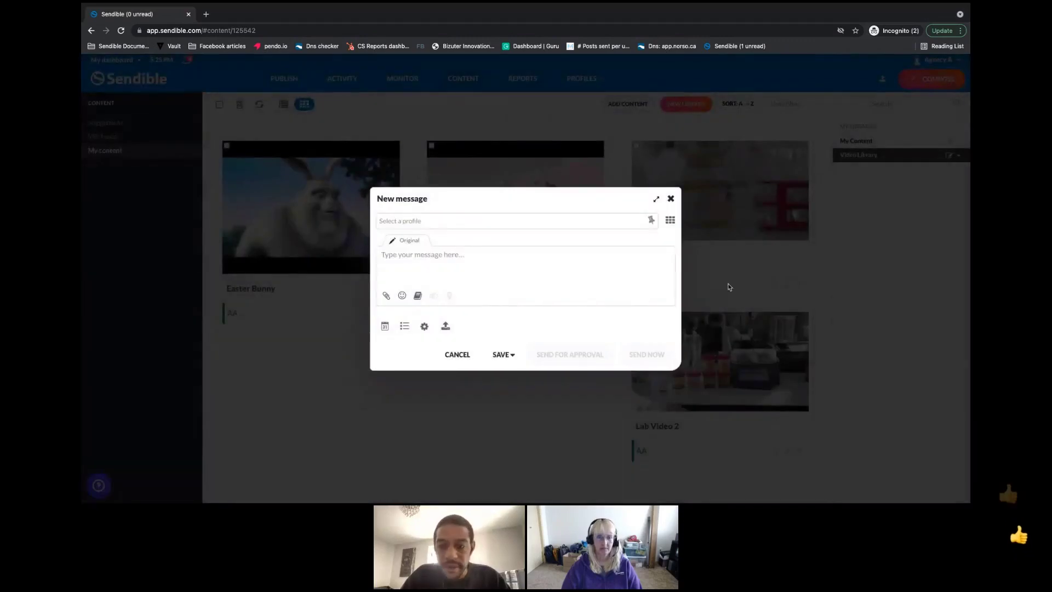